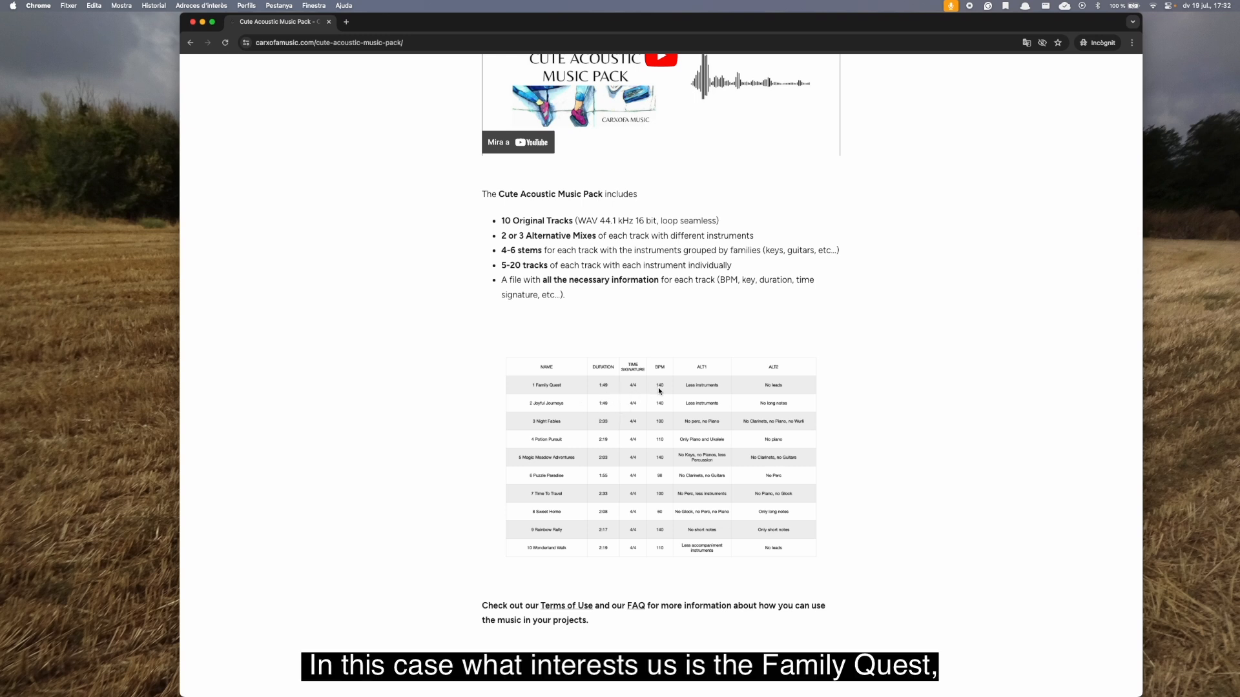
Switch to FMOD Studio, create a new project and display its audio assets.
scroll(662, 391, down, 3)
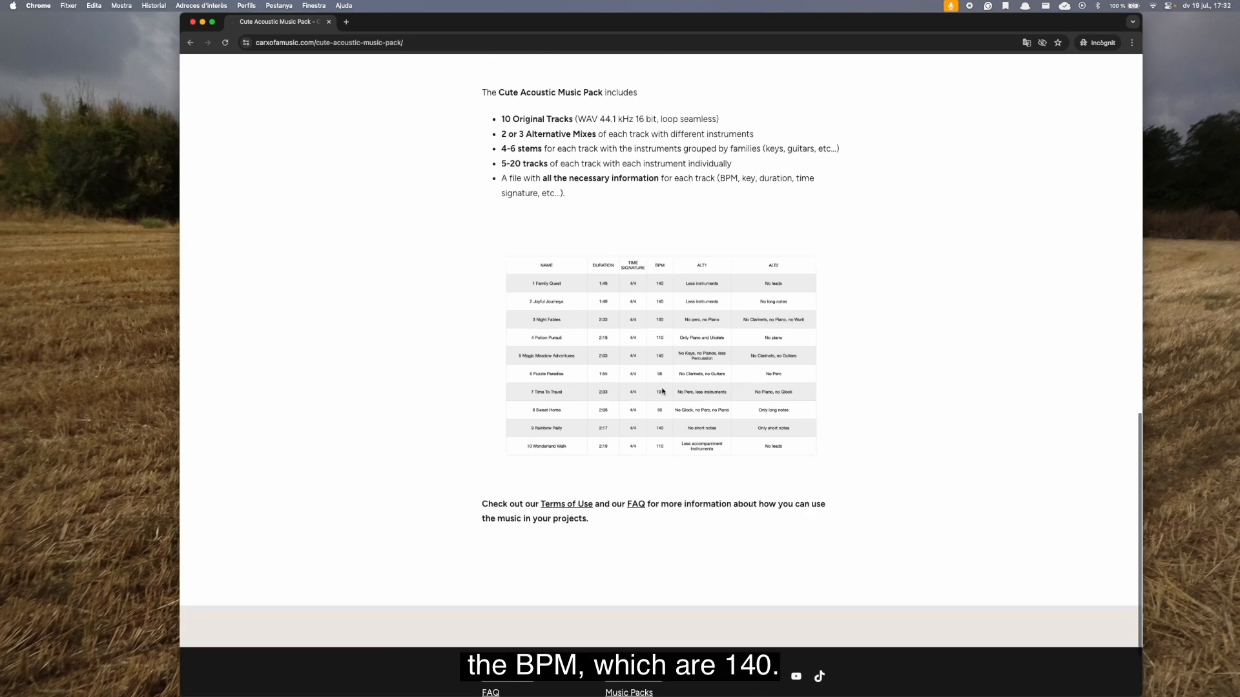
scroll(662, 392, up, 15)
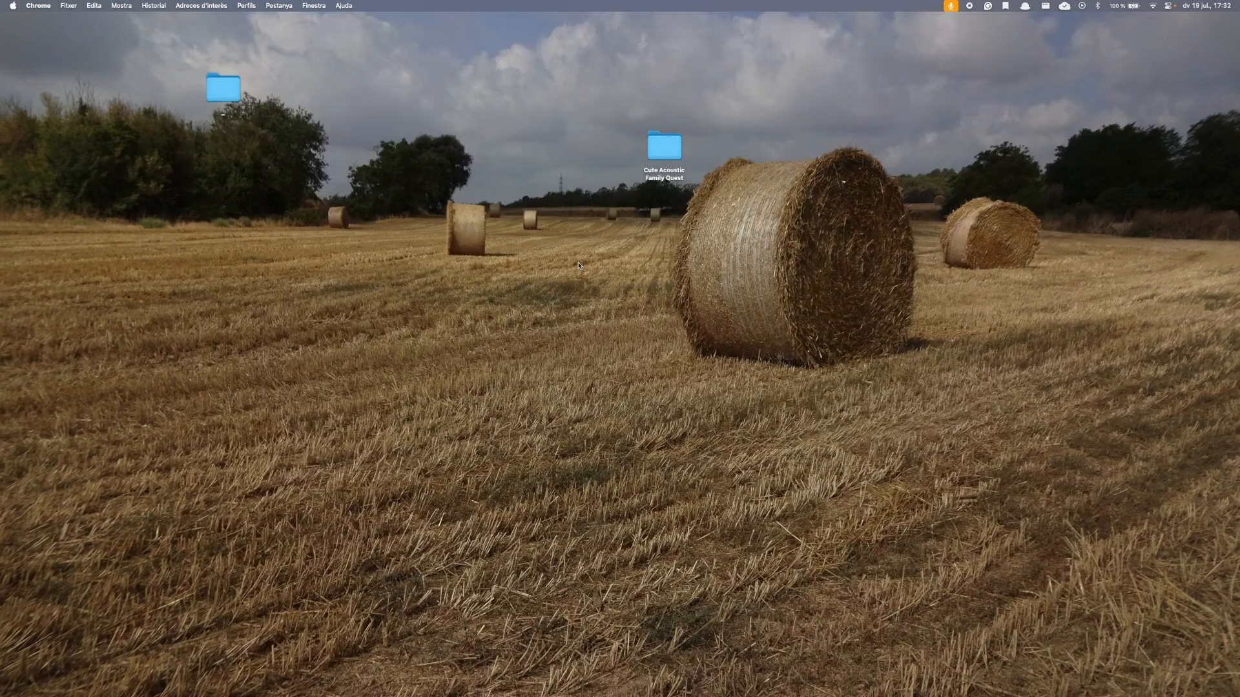
click(663, 161)
key(super+space)
text(fmod)
key(Return)
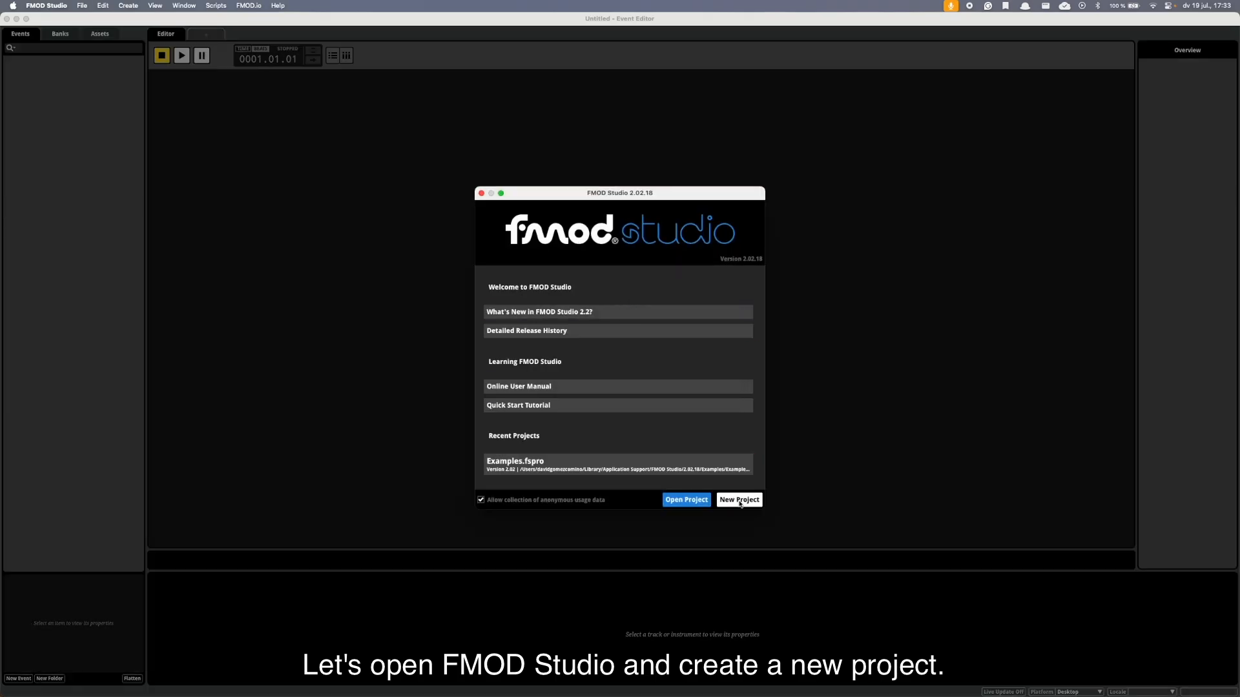
click(728, 497)
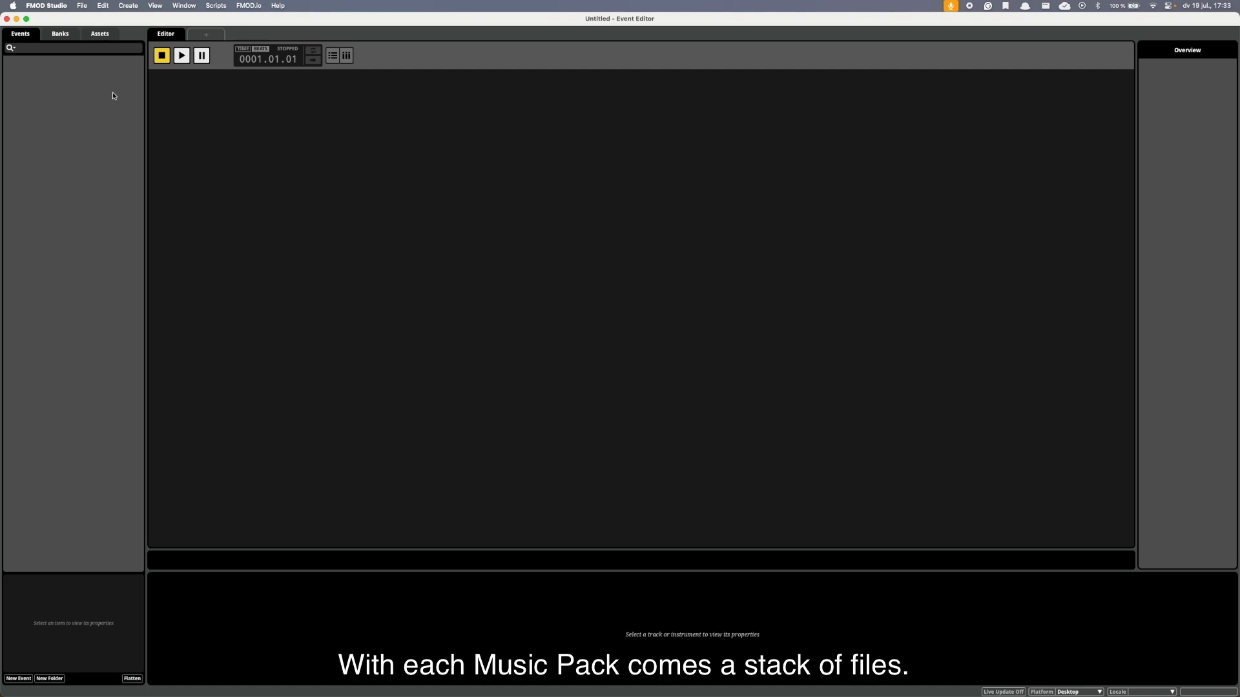
click(100, 35)
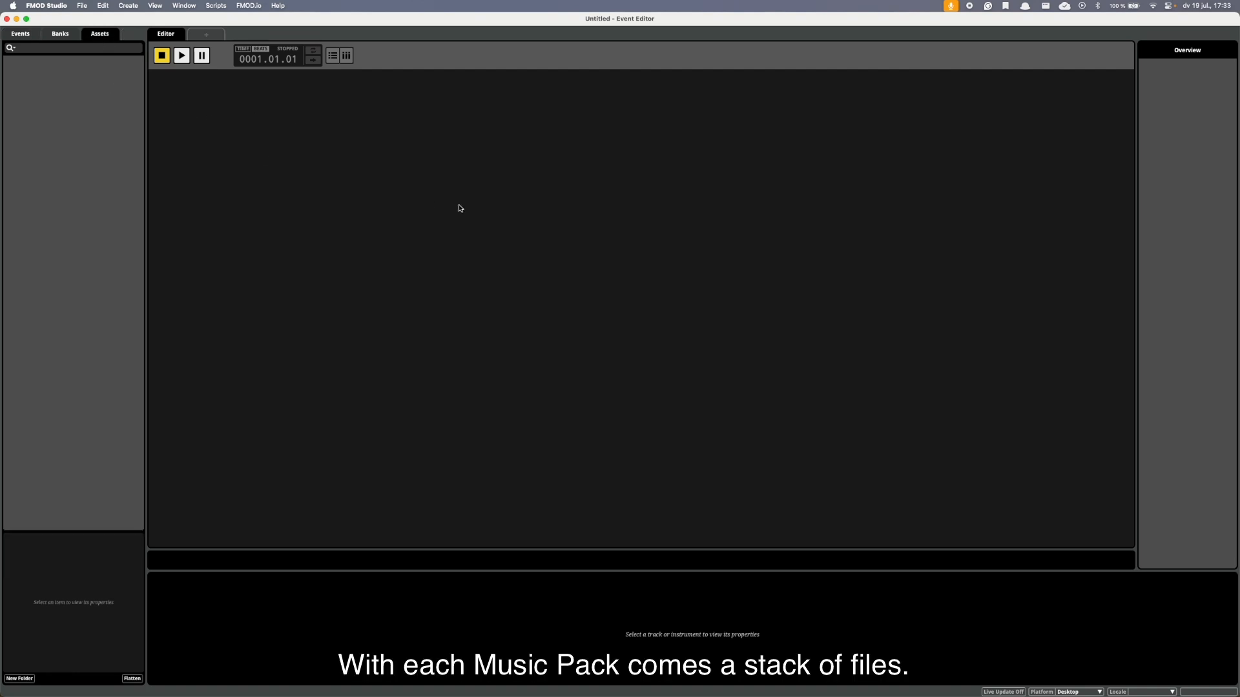
Open the Cute Acoustic Family Quest folder in Finder and preview Family Quest.wav plus its STEM Perc and STEM Guitars files.
key(F11)
click(659, 155)
double_click(660, 156)
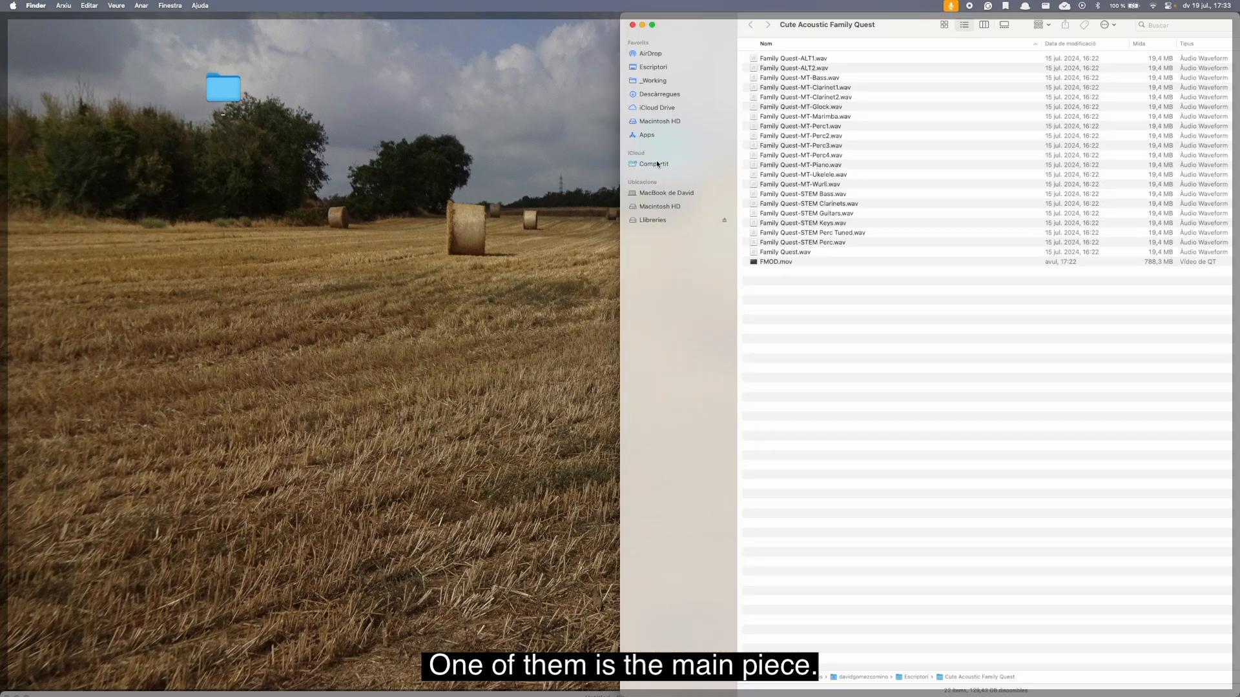
click(776, 252)
key(space)
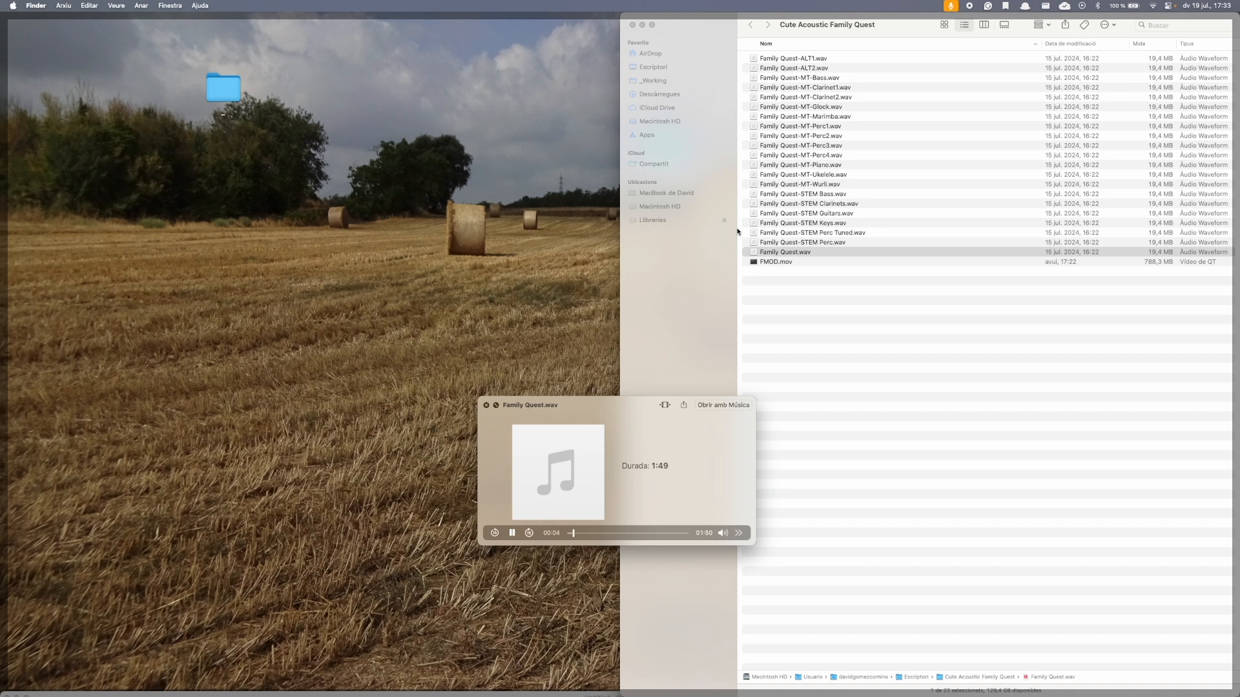
key(Up)
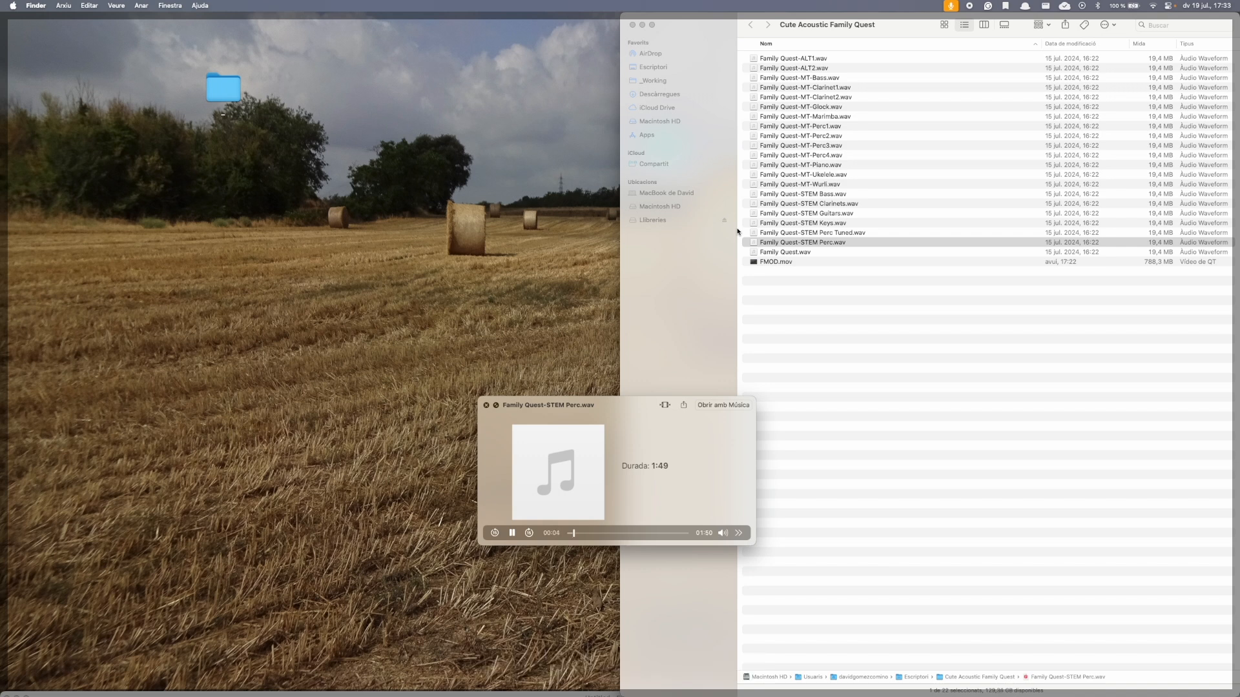
click(779, 214)
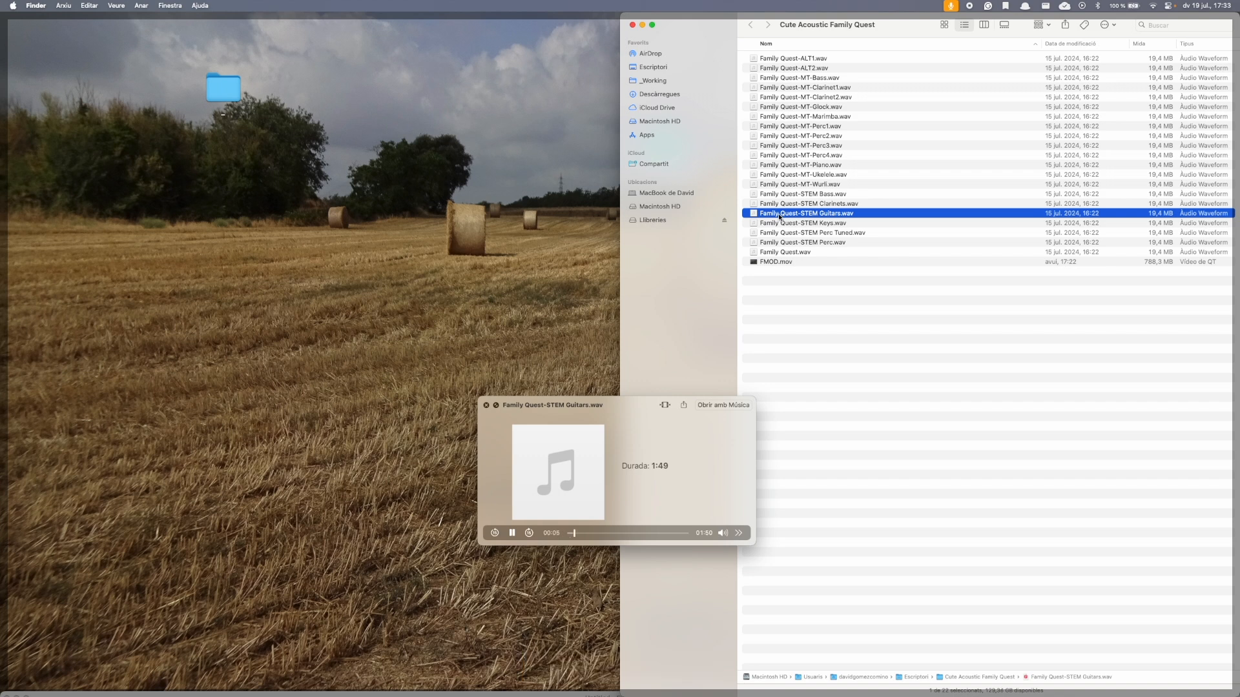
key(space)
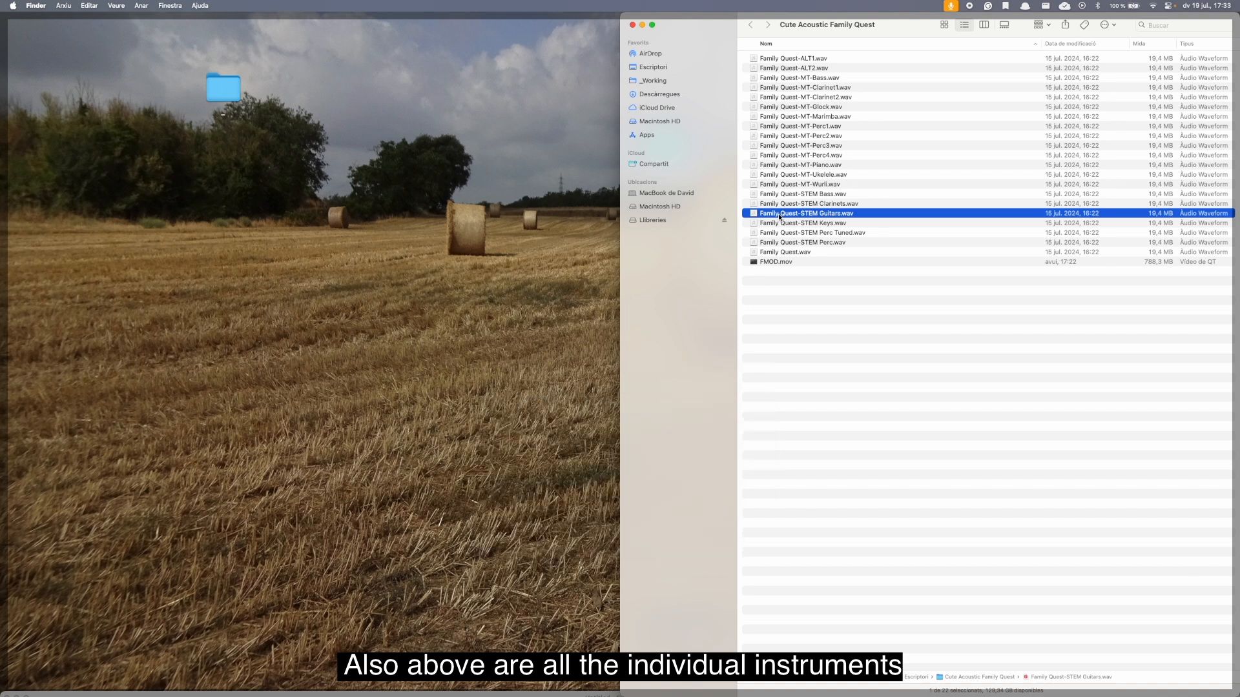
Import the six Family Quest STEM WAV files from the folder into the FMOD Studio project's assets and widen the asset list.
key(super+Tab)
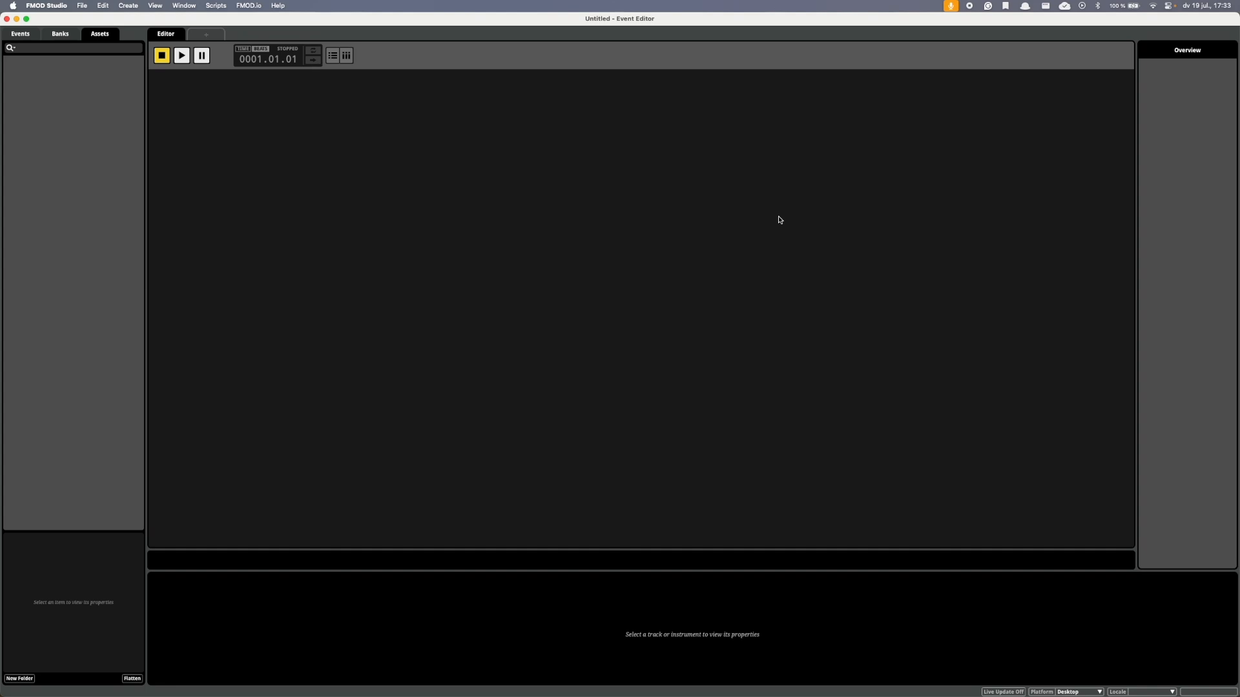
key(ctrl+Up)
click(895, 221)
key(Up)
key(Up)
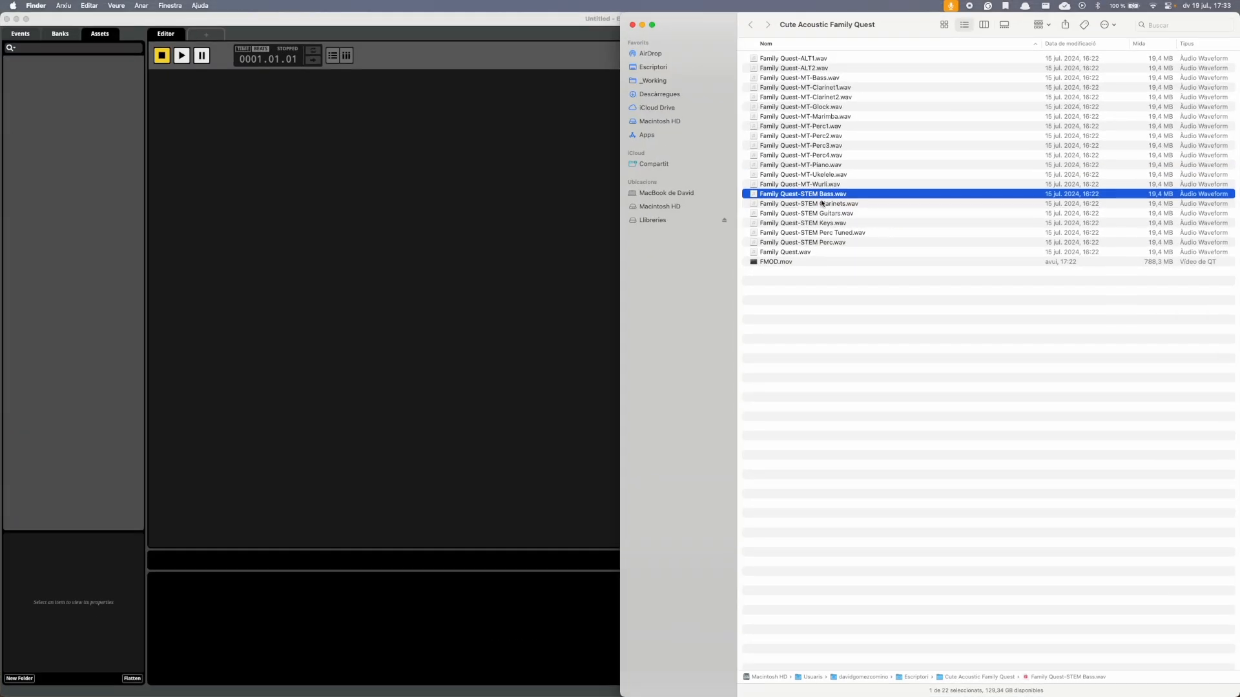
shift+click(823, 242)
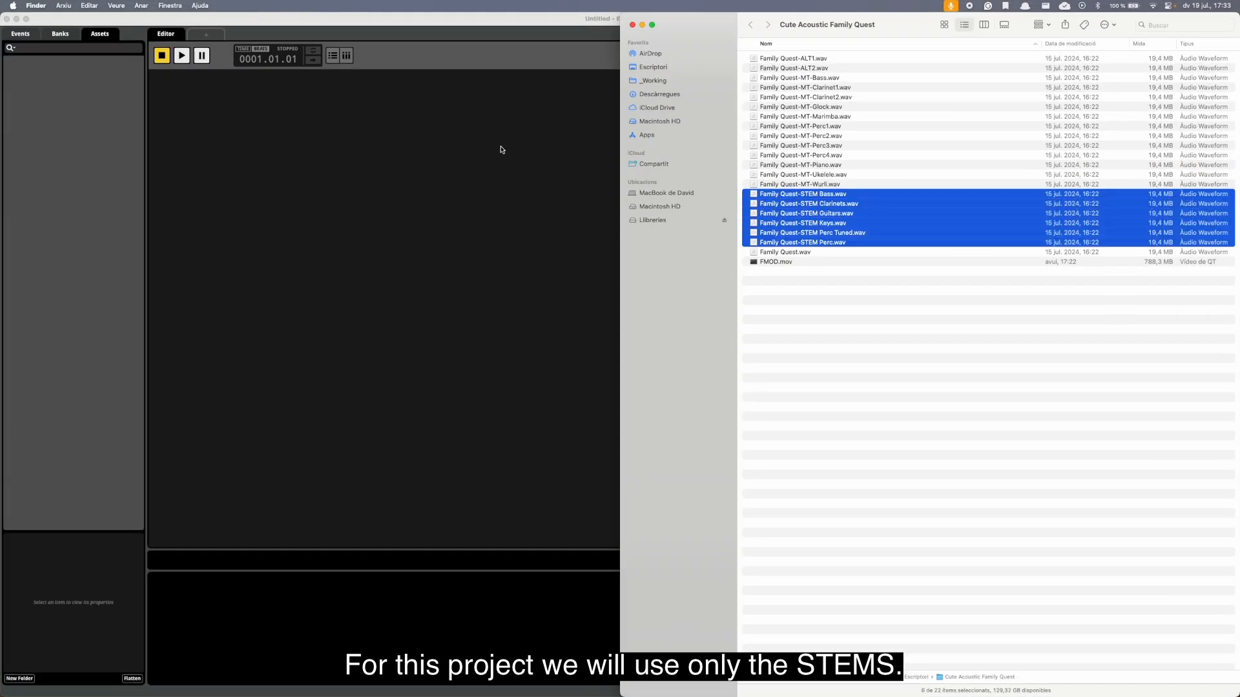
click(103, 37)
key(super+Tab)
drag(777, 196, 42, 133)
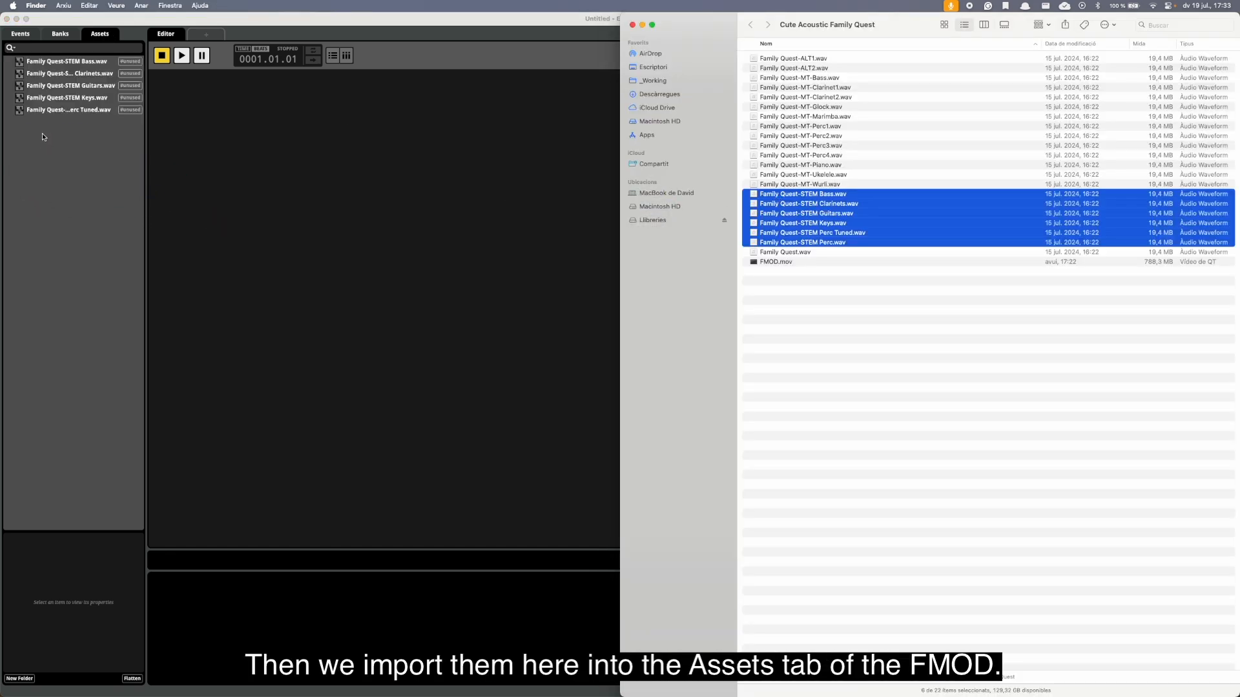
click(147, 161)
drag(147, 154, 211, 159)
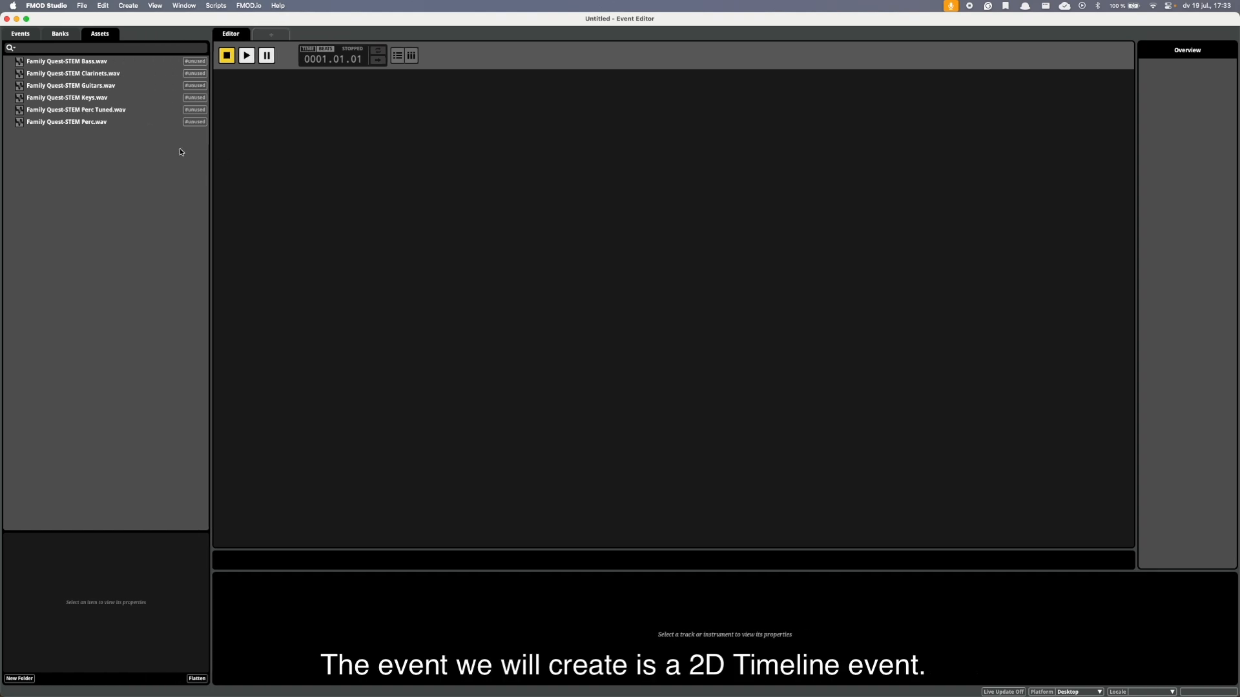
Create a 2D Timeline event named Music Level 1.
click(21, 35)
right_click(76, 122)
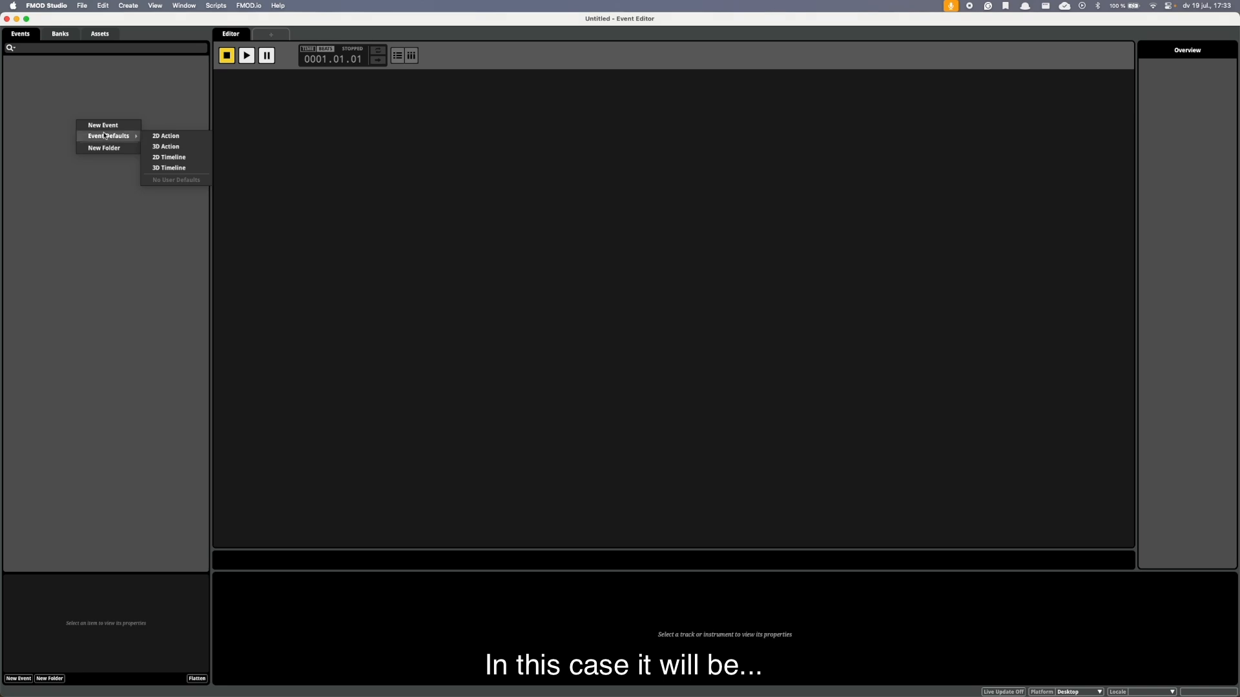
click(169, 156)
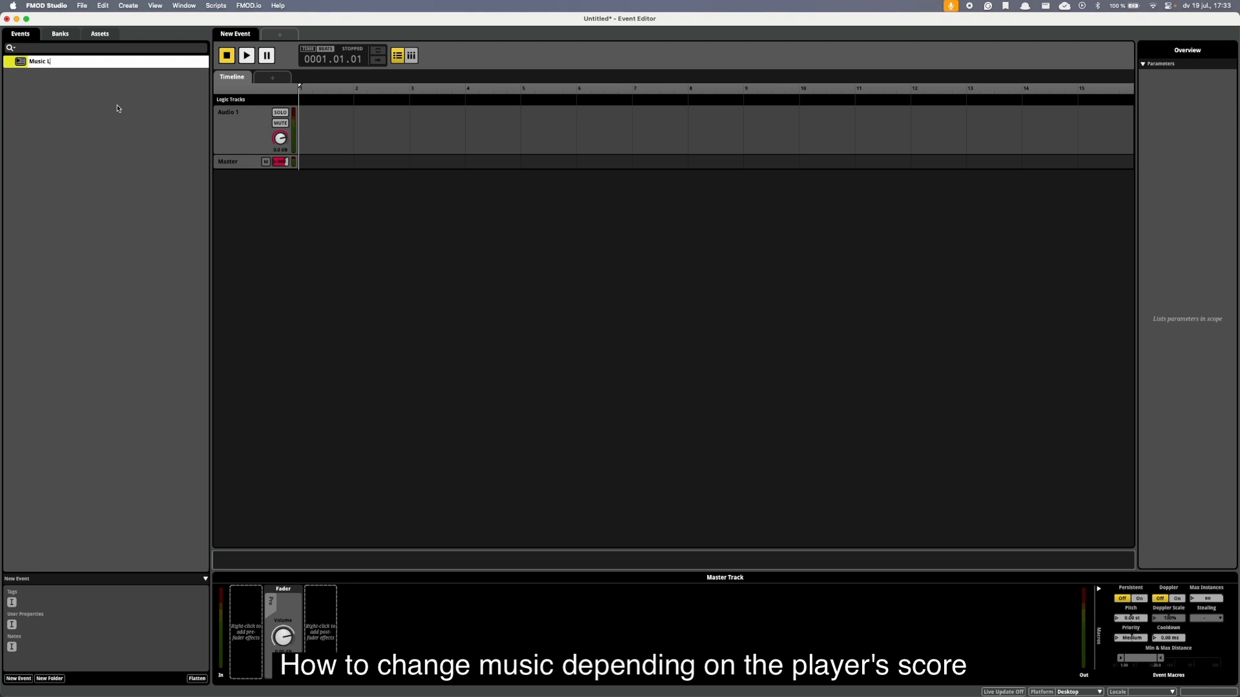
text(Music Level 1)
key(Return)
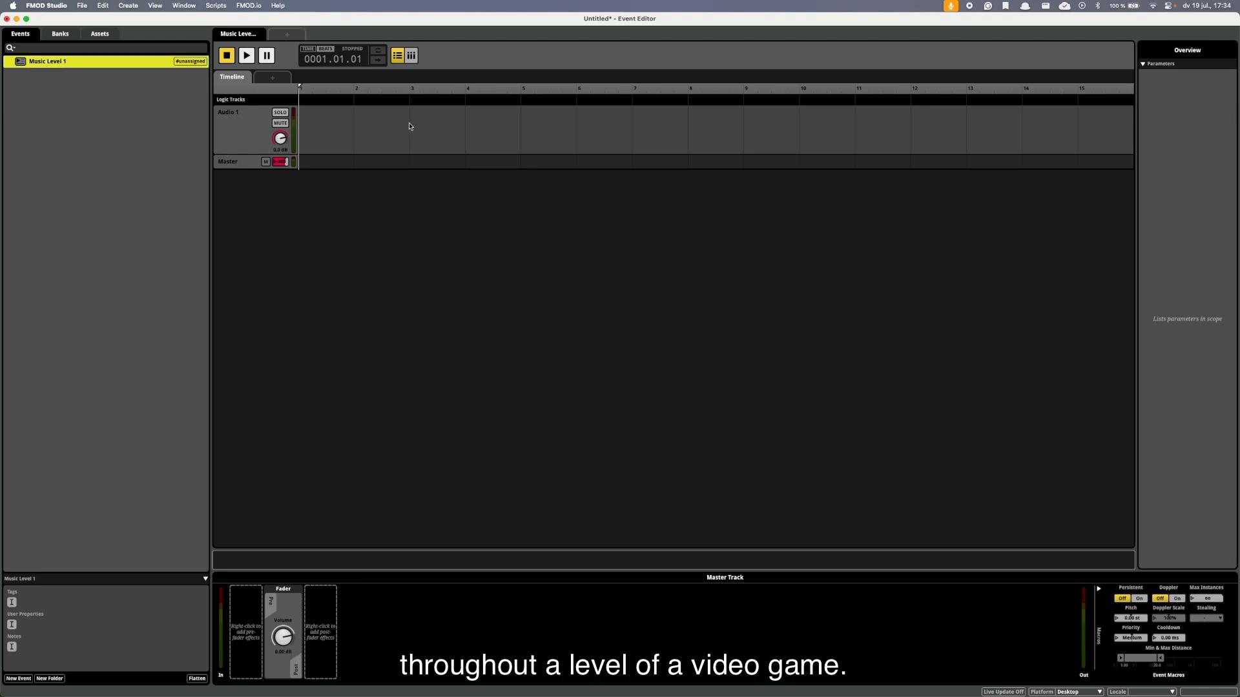
Add five more audio tracks to the Music Level 1 event and display the project assets.
right_click(253, 135)
click(263, 138)
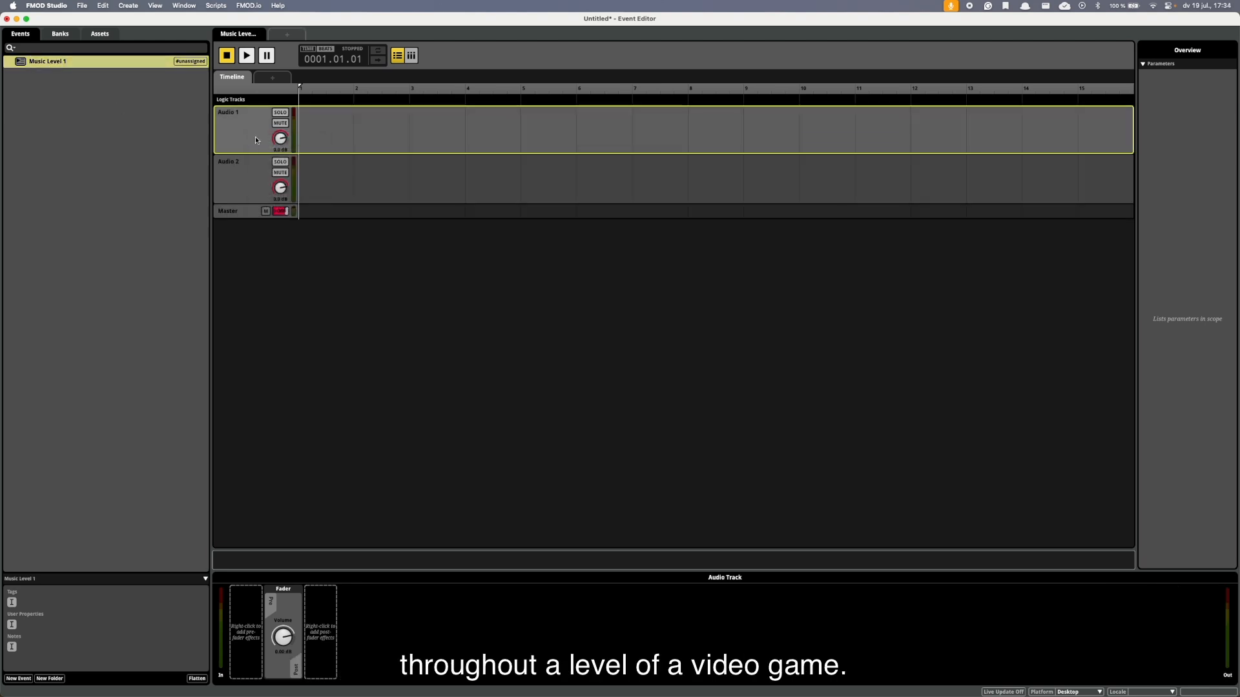
right_click(238, 168)
click(249, 171)
click(100, 35)
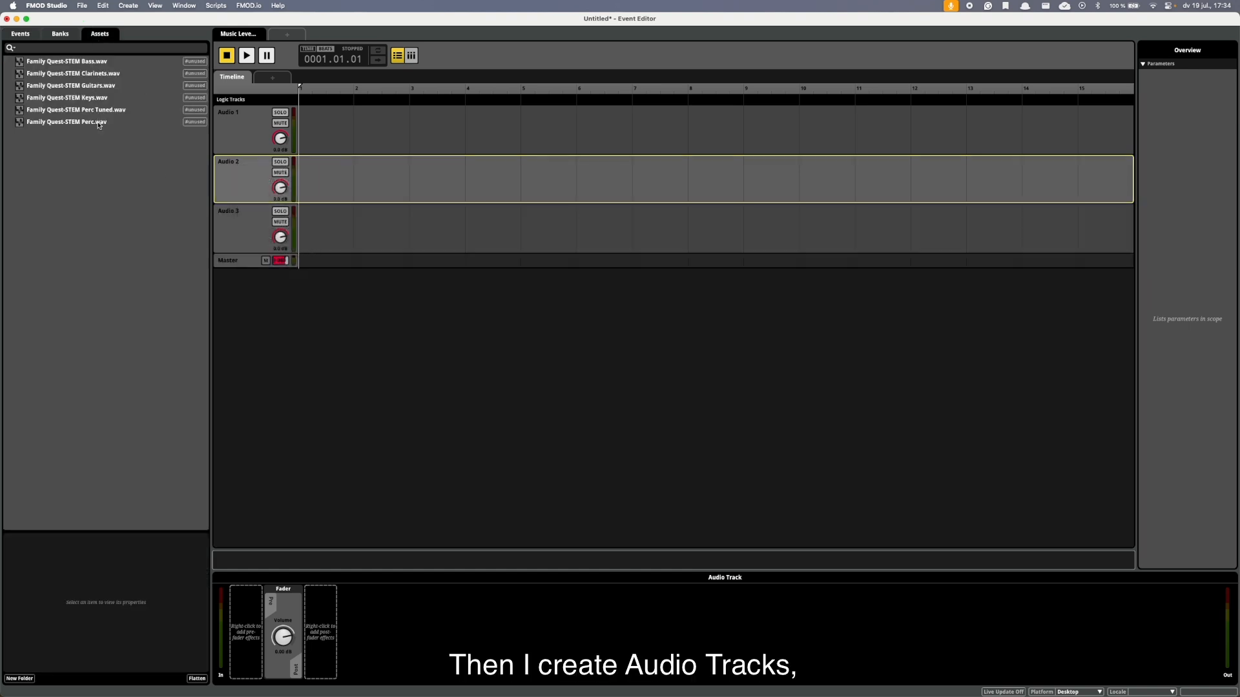
right_click(243, 141)
click(256, 144)
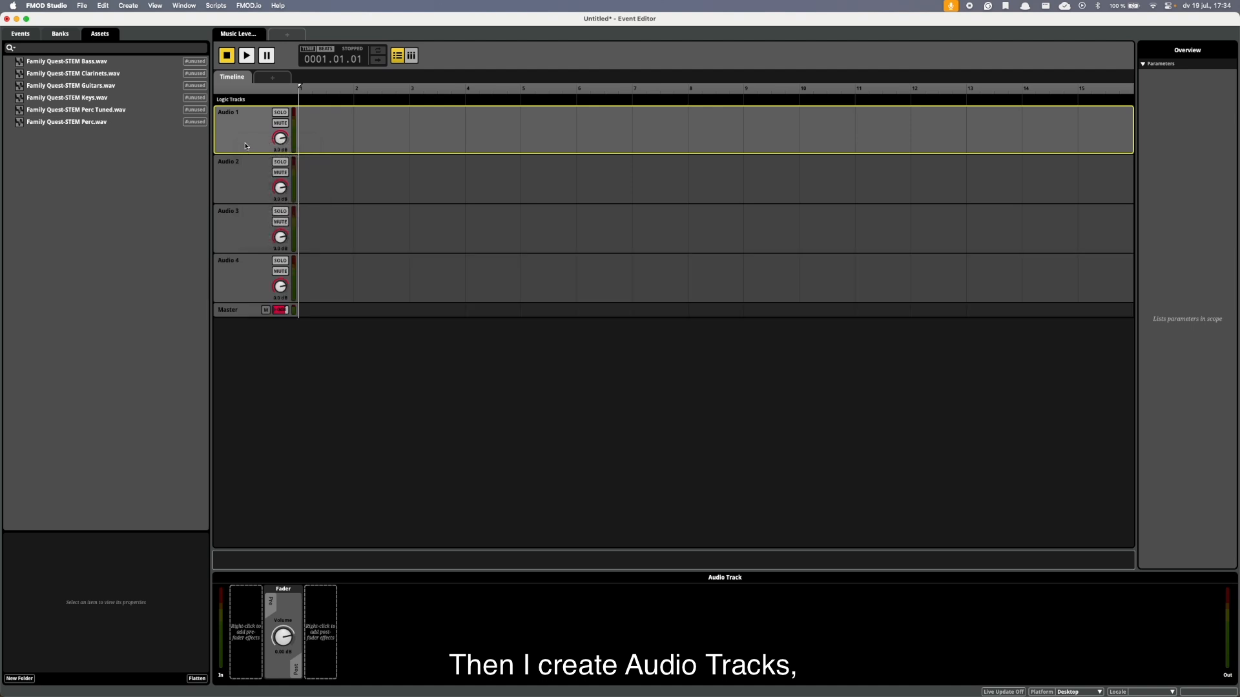
right_click(242, 141)
click(256, 146)
right_click(241, 143)
click(255, 148)
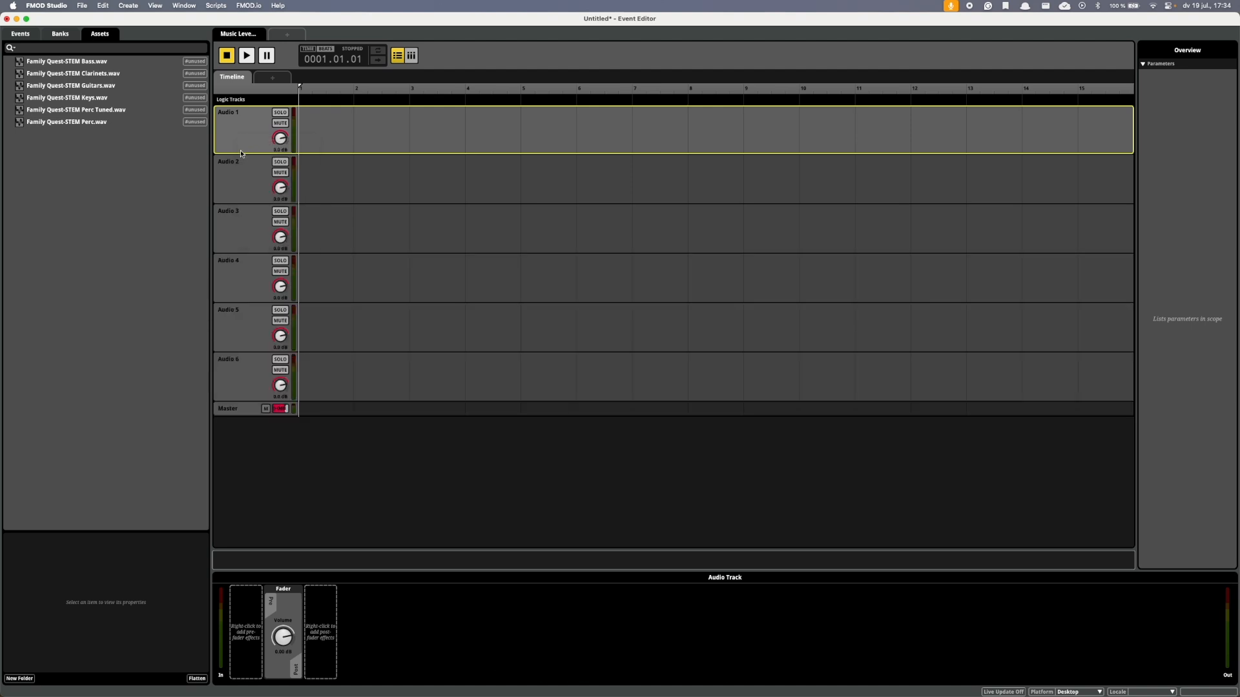
Place the Bass stem on Audio 6 and the Perc stem on Audio 5 from bar 1, naming the tracks Bass and Perc.
drag(94, 64, 371, 385)
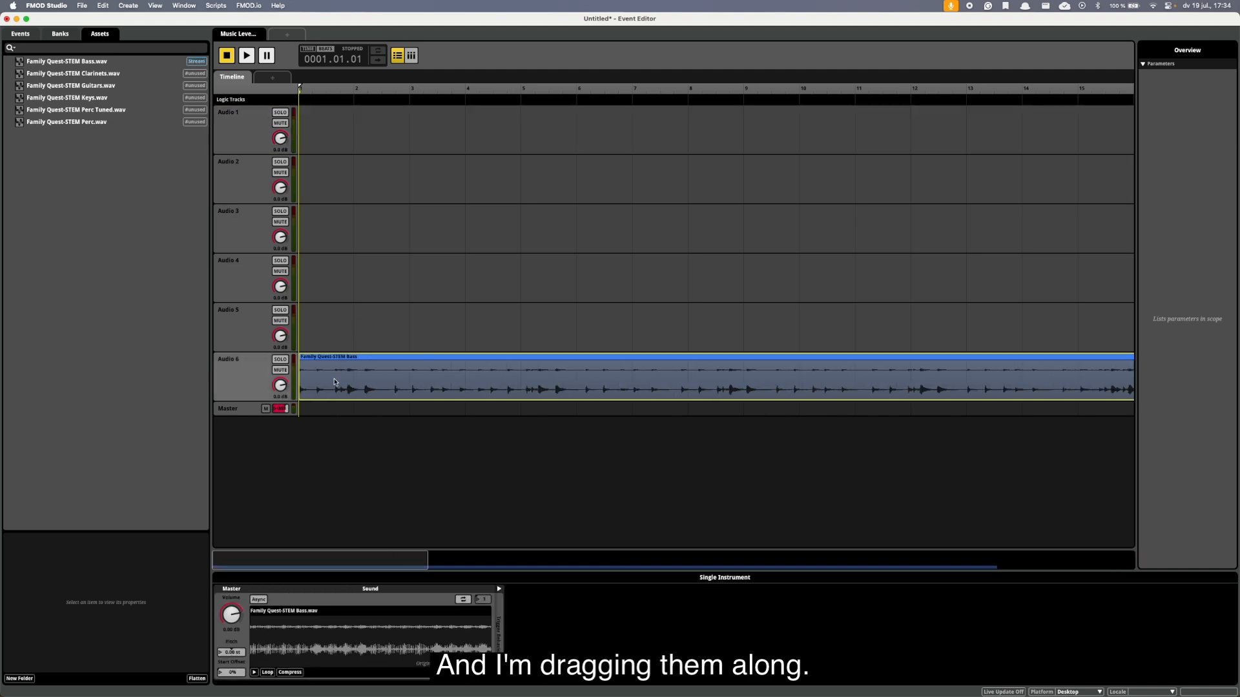
click(223, 362)
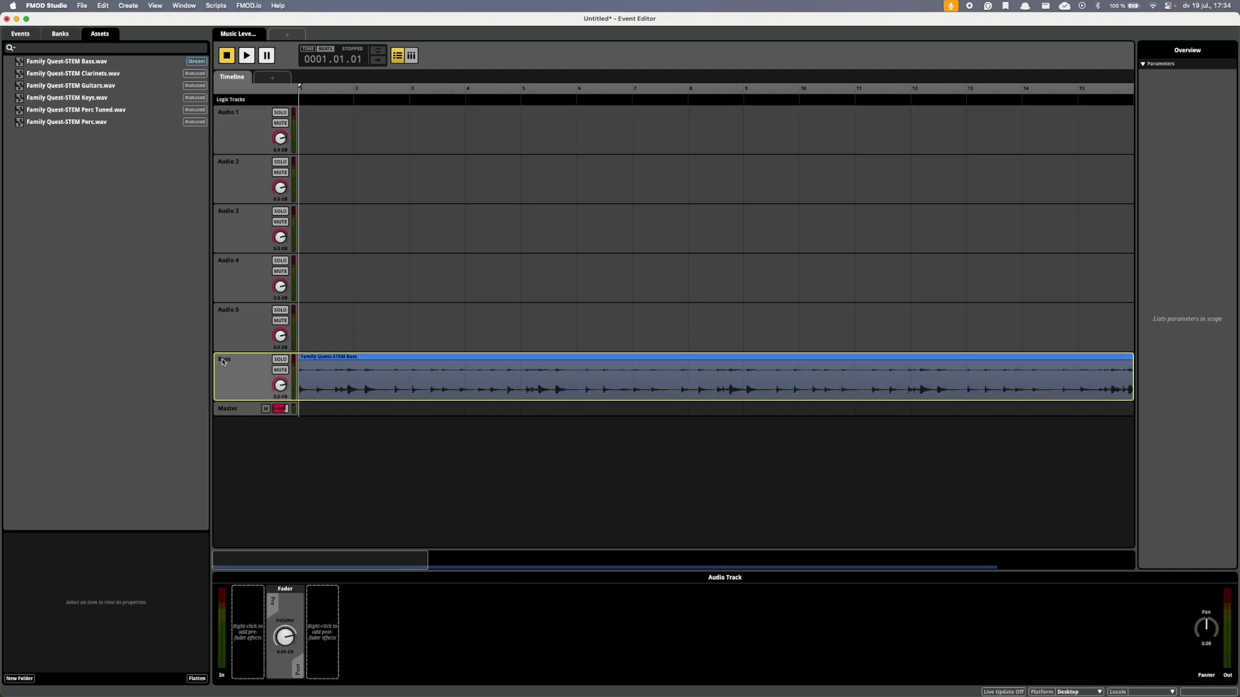
drag(94, 124, 336, 331)
double_click(231, 310)
text(Perc)
key(Return)
Place the Perc Tuned stem on Audio 4 and the Guitars stem on Audio 3, naming the tracks Perc Tuned and Guitars.
drag(91, 112, 336, 281)
double_click(231, 262)
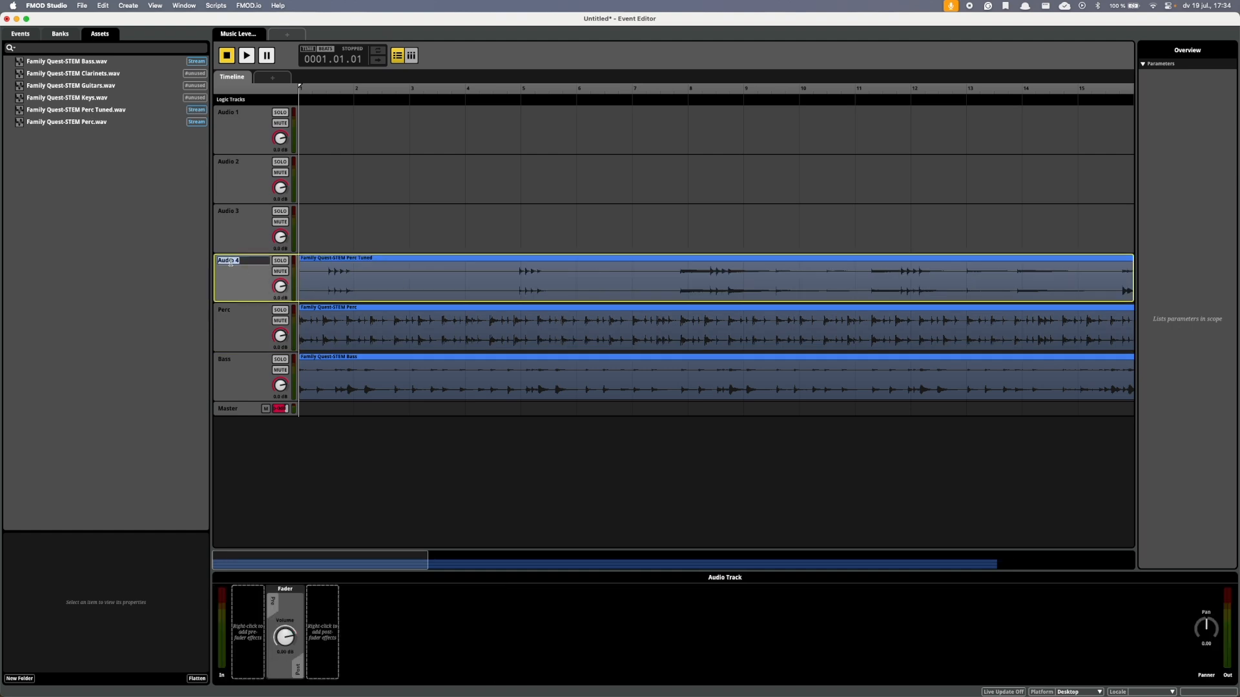
drag(93, 88, 234, 215)
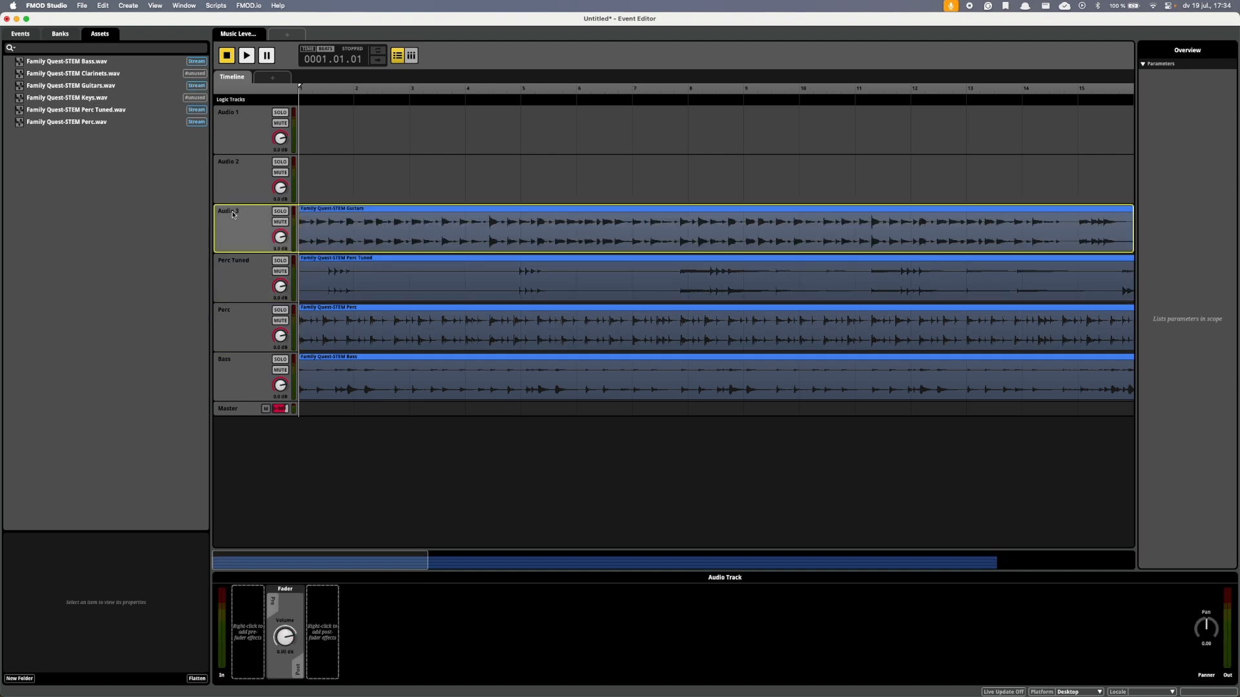
Place the Keys stem on Audio 2 and the Clarinets stem on Audio 1, naming the tracks Keys and Clarinets.
double_click(232, 164)
text(Keys)
key(Return)
click(228, 164)
drag(94, 99, 335, 178)
drag(93, 74, 326, 127)
double_click(230, 112)
text(Clarinets)
Play the start of the arrangement briefly and add a 140 BPM, 4/4 tempo marker at bar 1.
drag(425, 567, 731, 561)
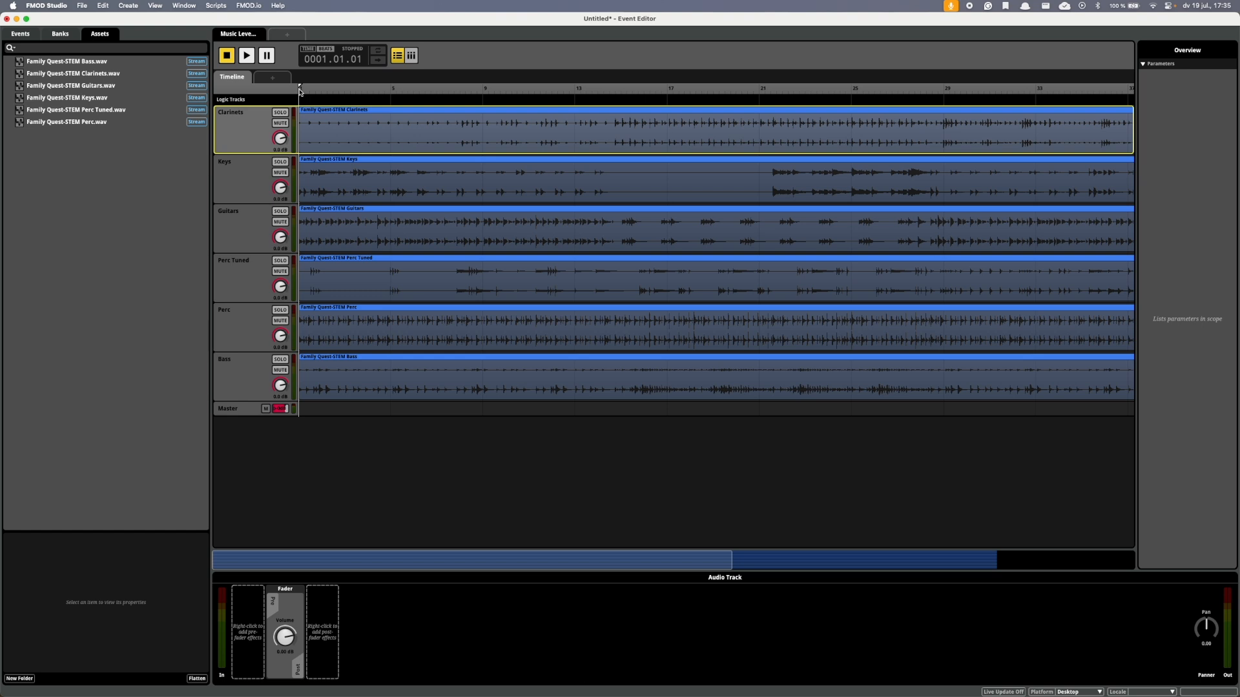
key(space)
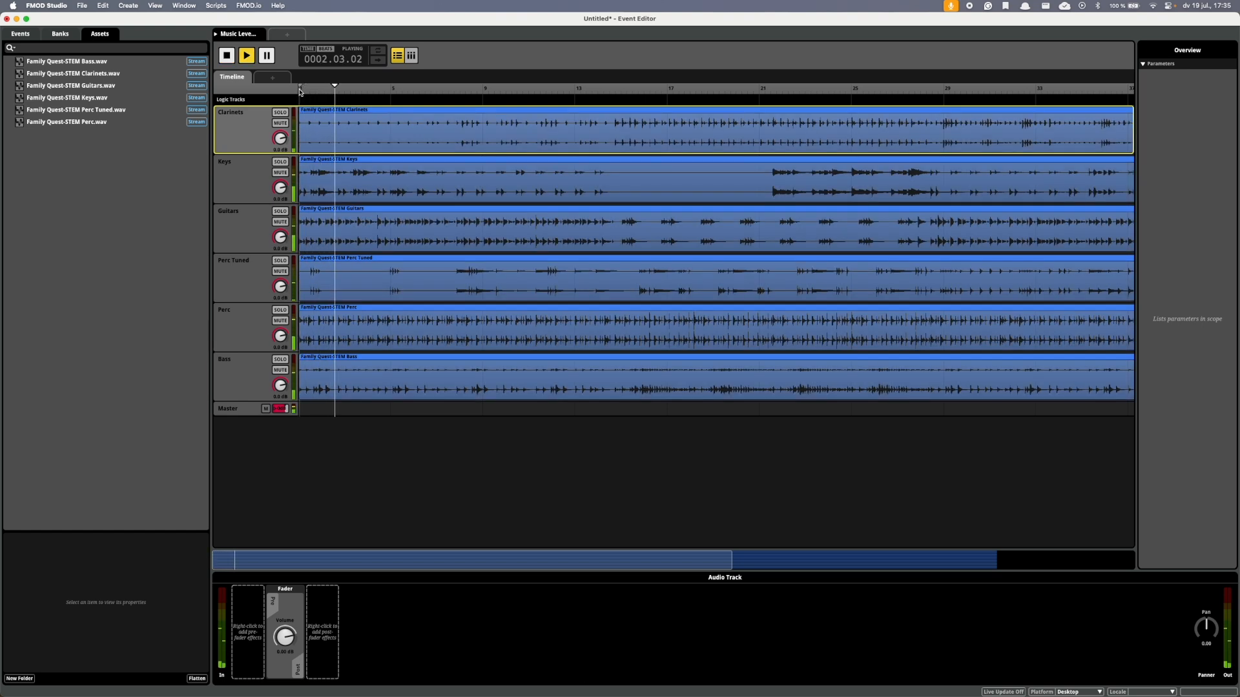
key(space)
right_click(301, 104)
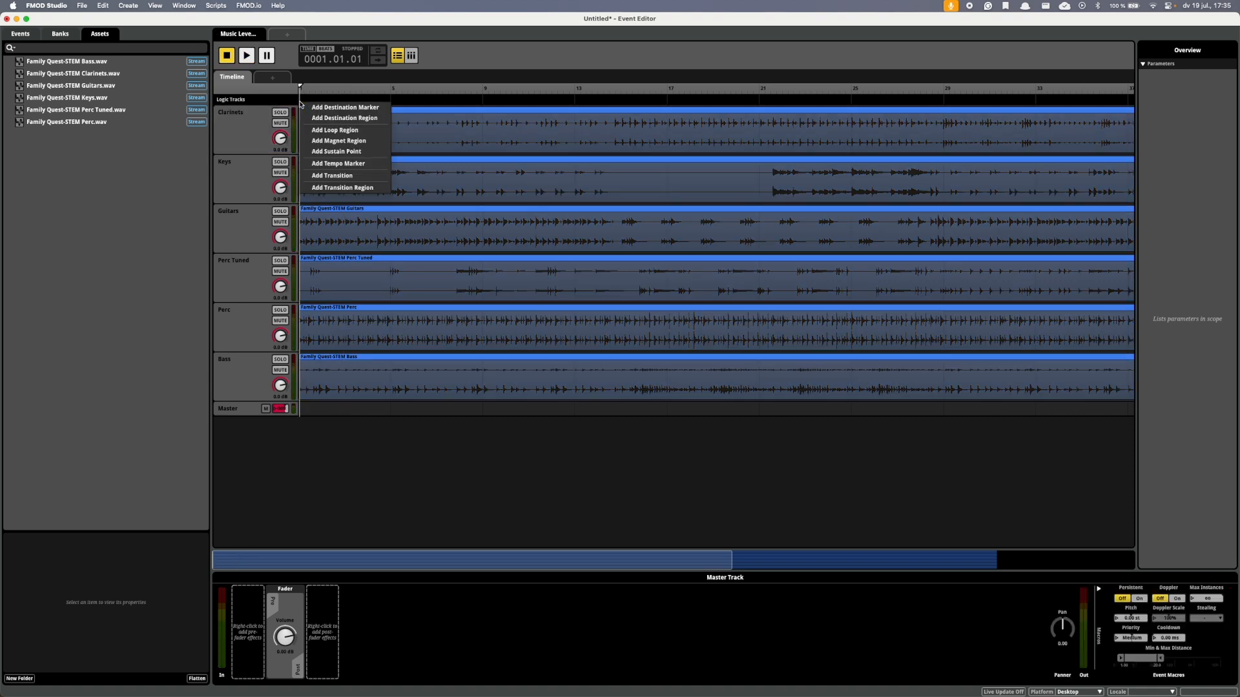
click(338, 163)
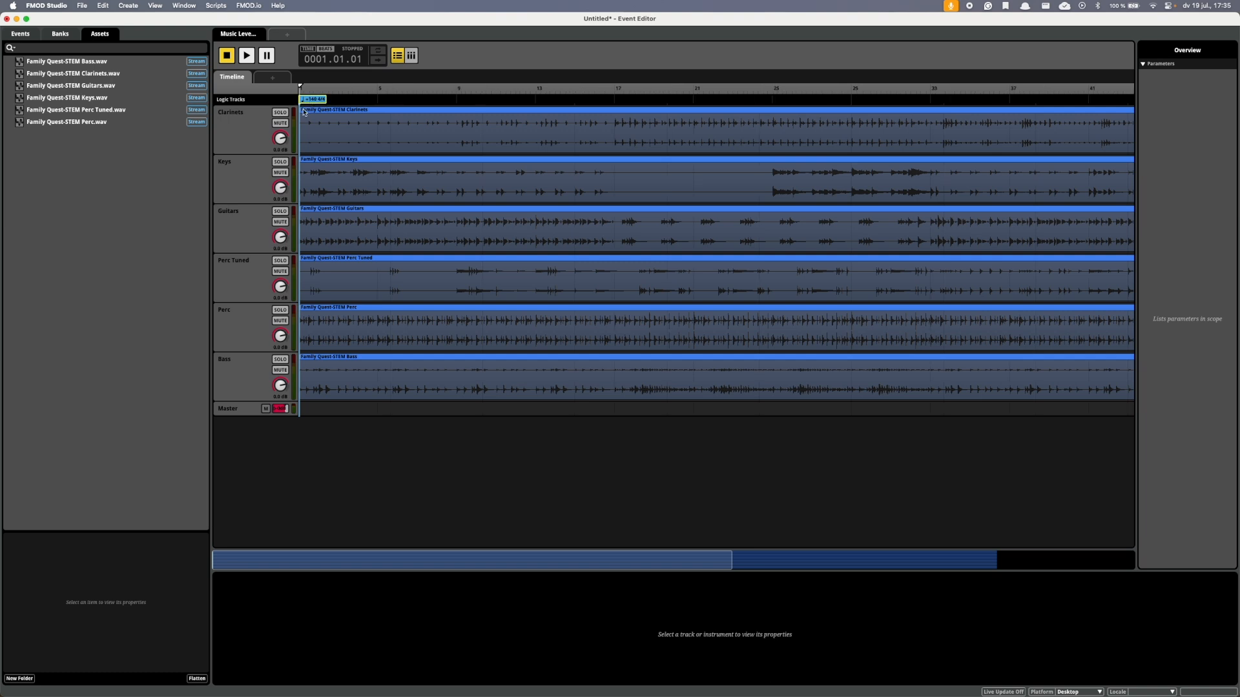
Add a destination marker named 0-30 at the start of the timeline and play the event from there.
right_click(301, 108)
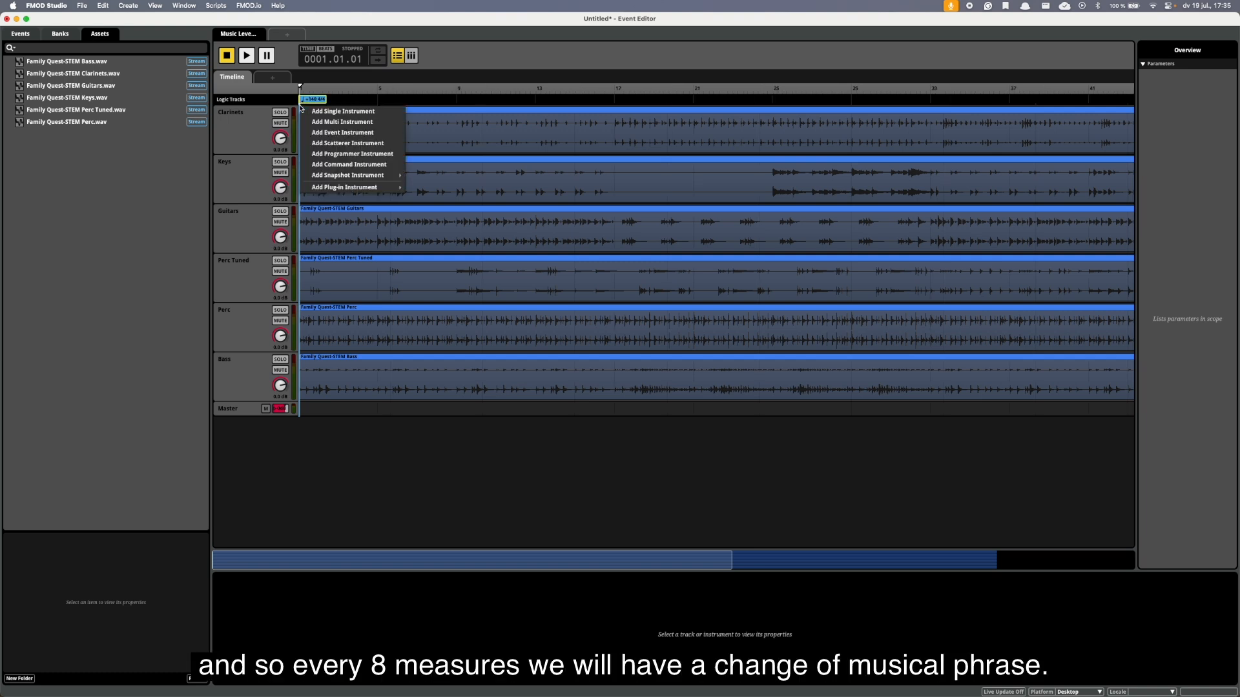
right_click(355, 102)
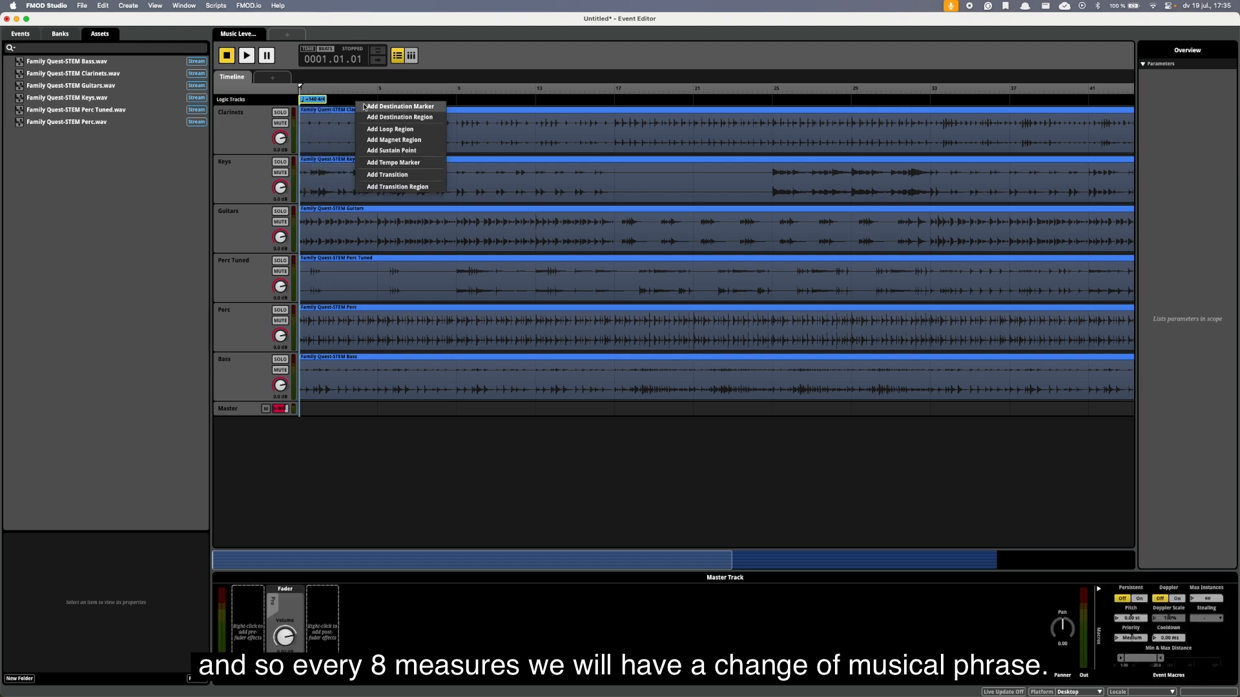
click(365, 107)
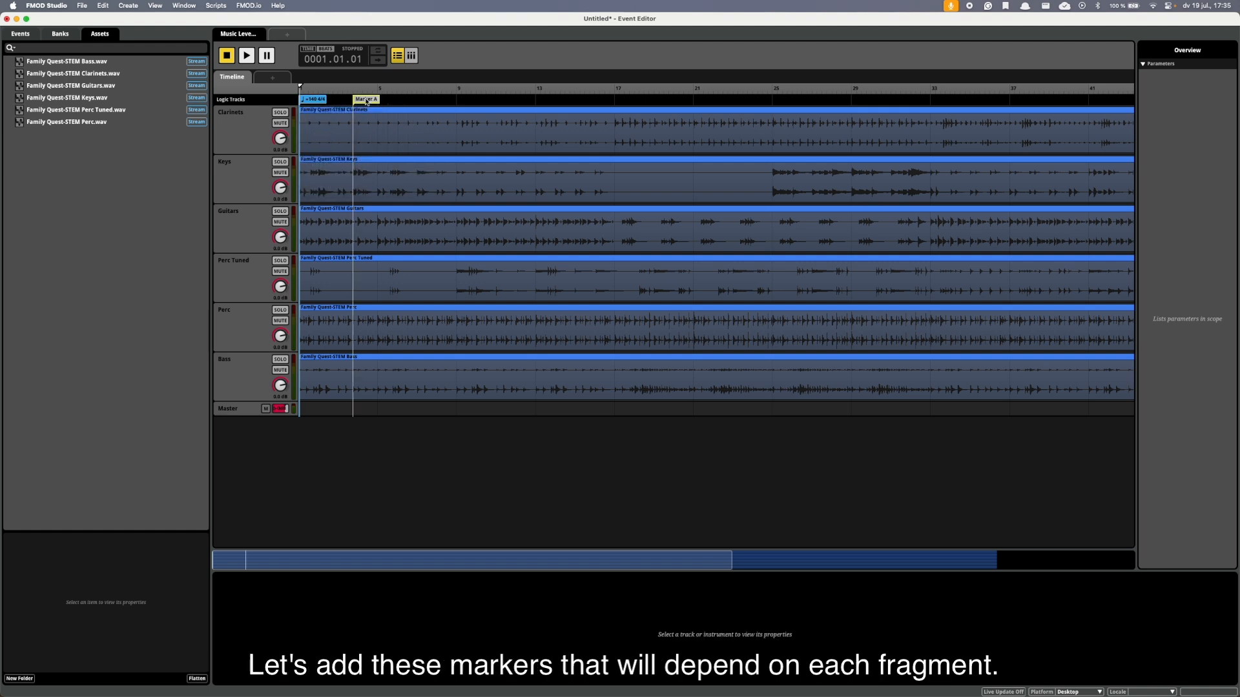
drag(365, 99, 302, 114)
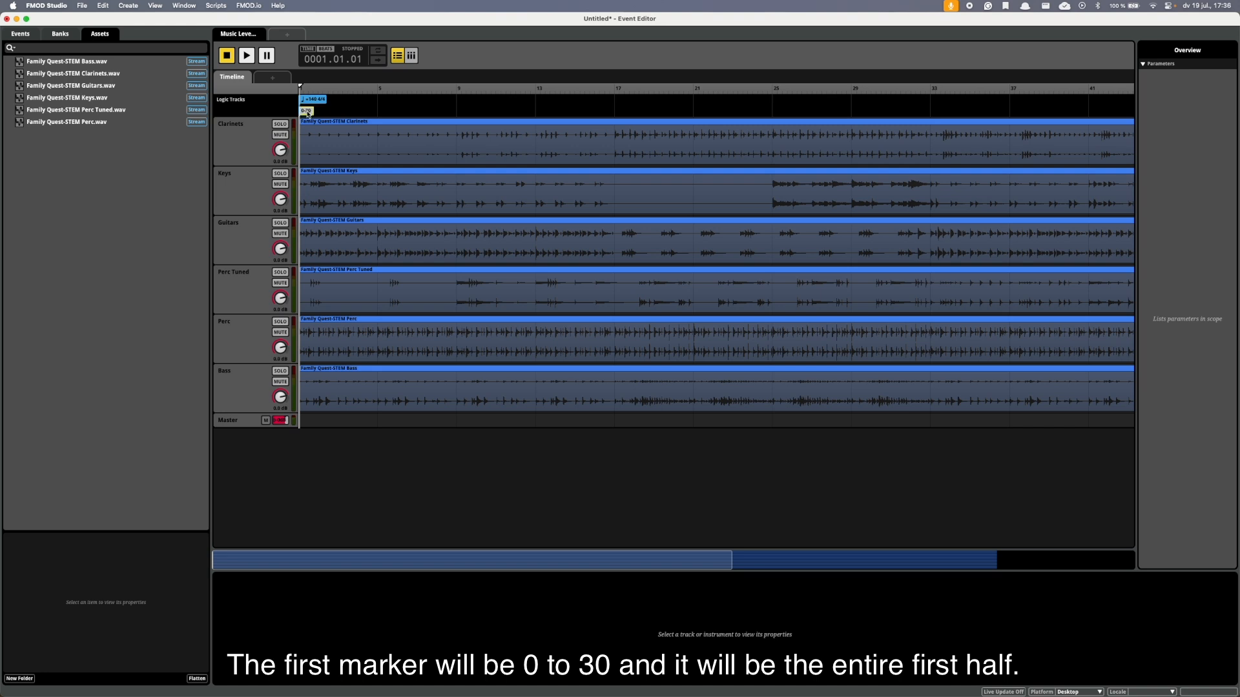
key(space)
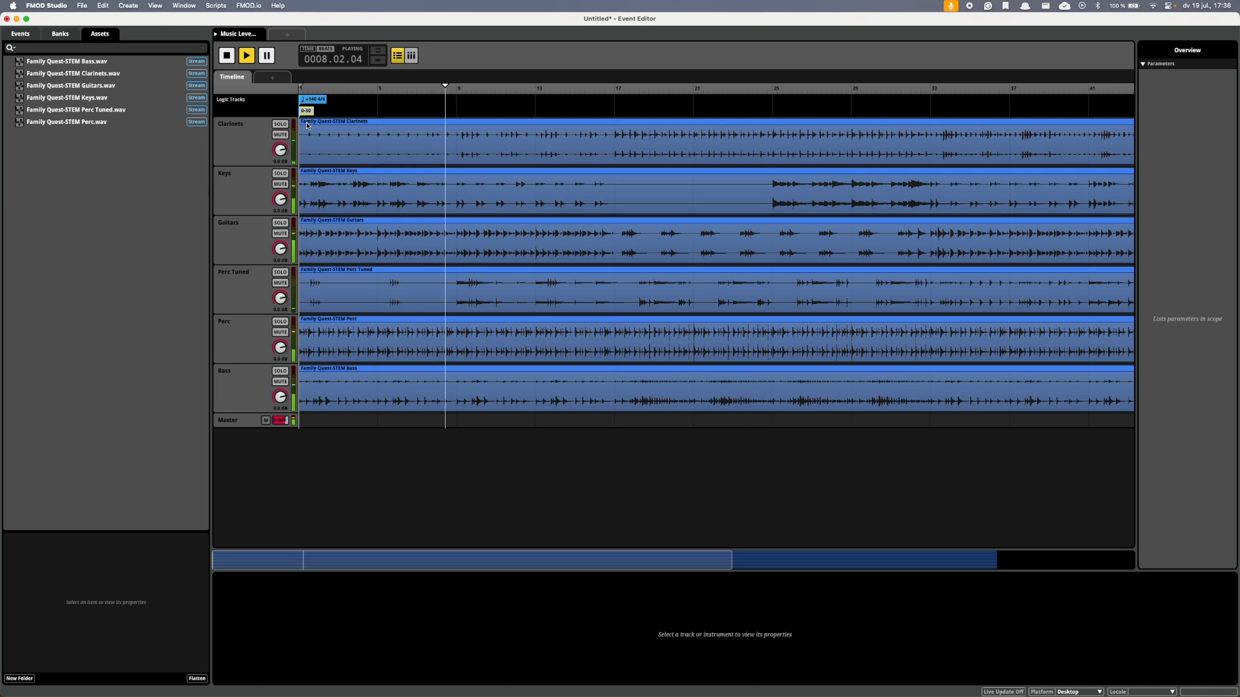
Stop playback and add a destination marker named 31-50 at bar 9 of the timeline.
key(space)
right_click(463, 114)
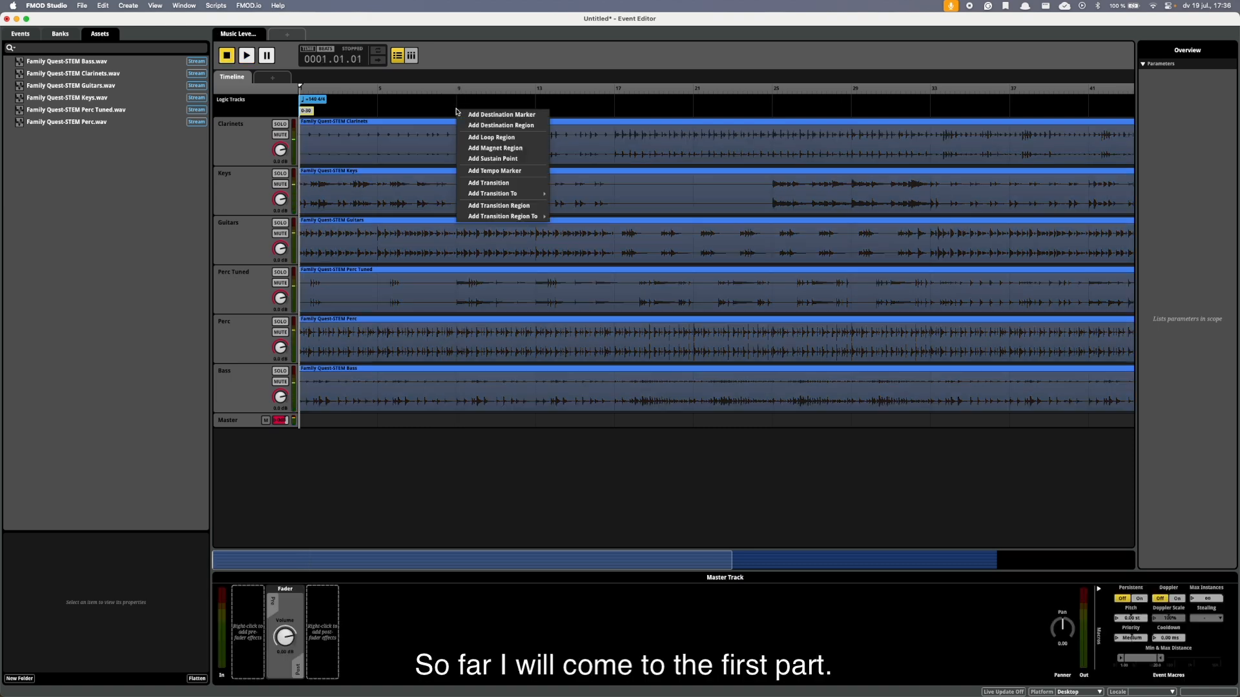
click(463, 114)
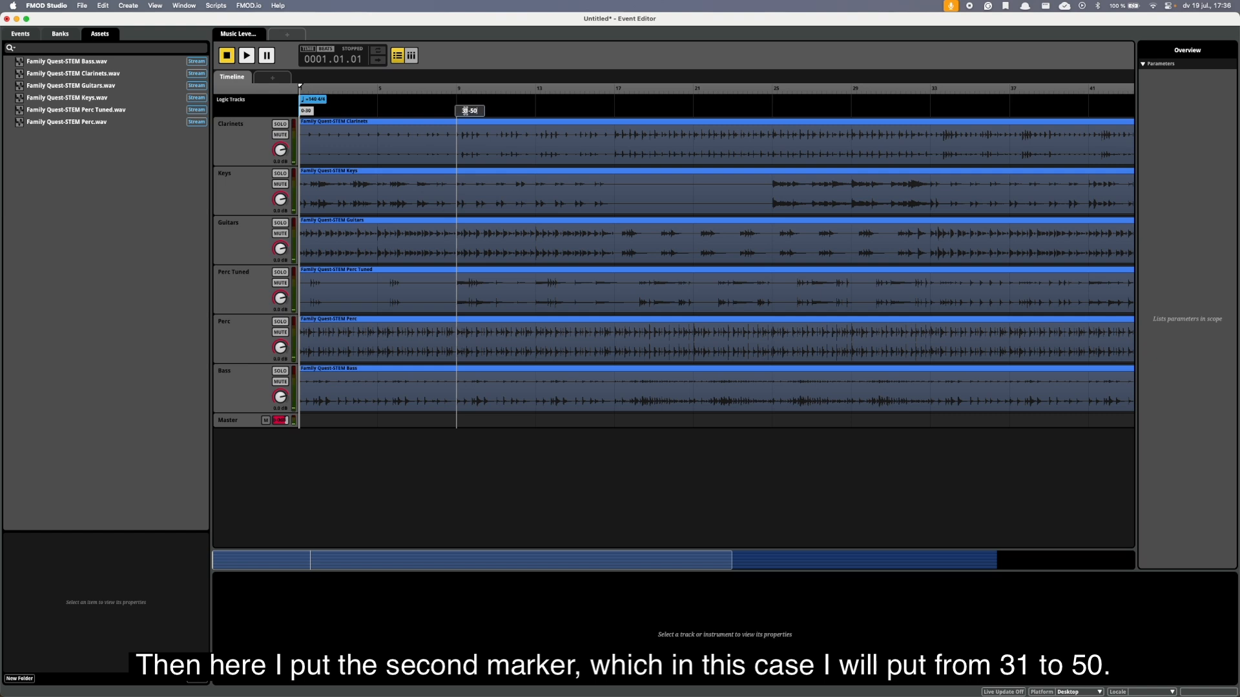
Trim the start of the Bass and Perc instruments to the 31-50 marker at bar 9.
click(343, 384)
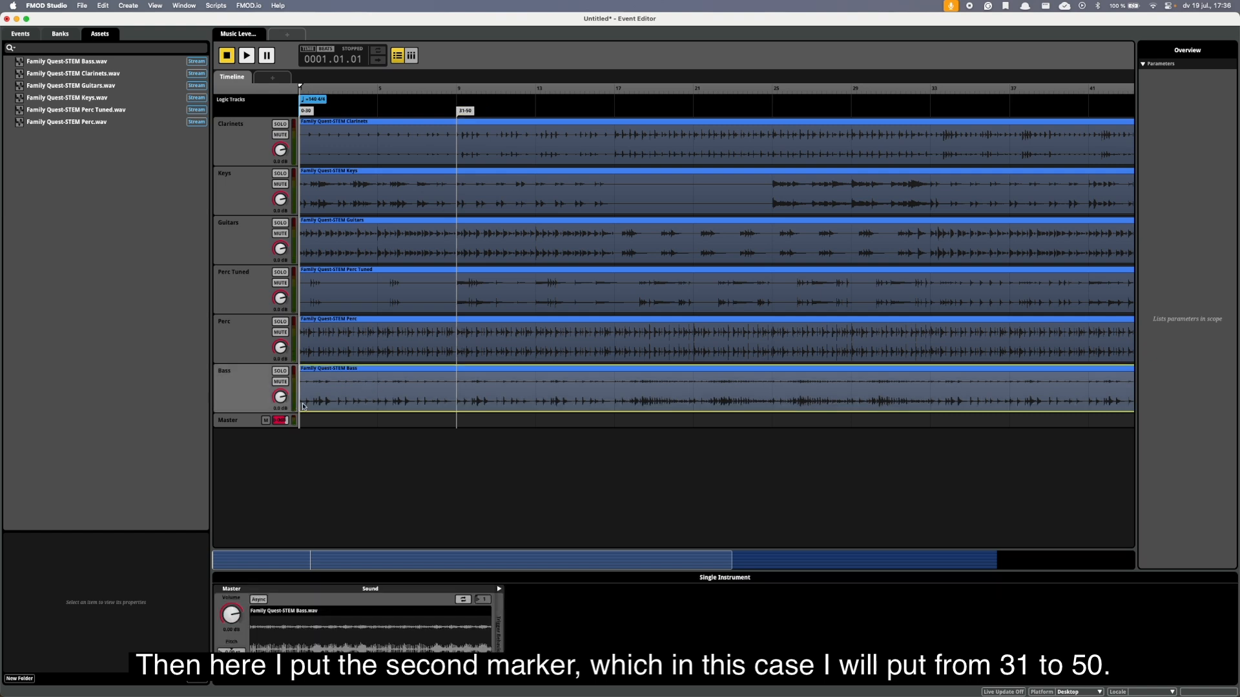
drag(374, 403, 460, 404)
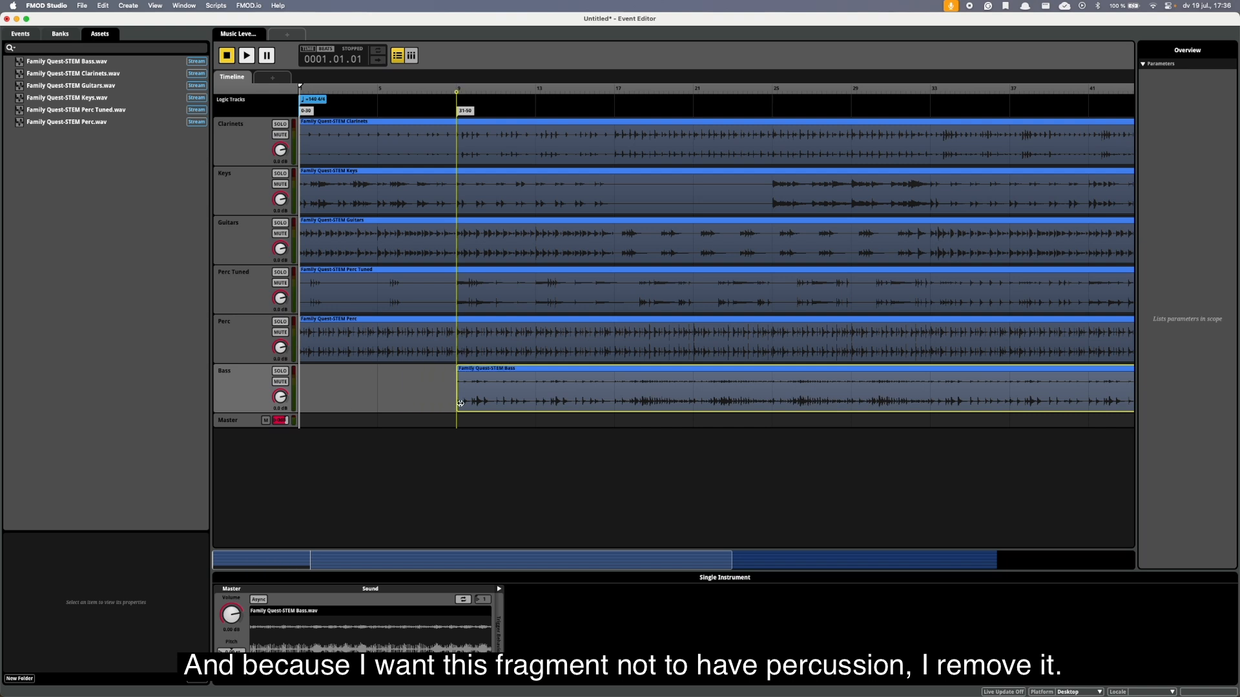
drag(299, 354, 458, 361)
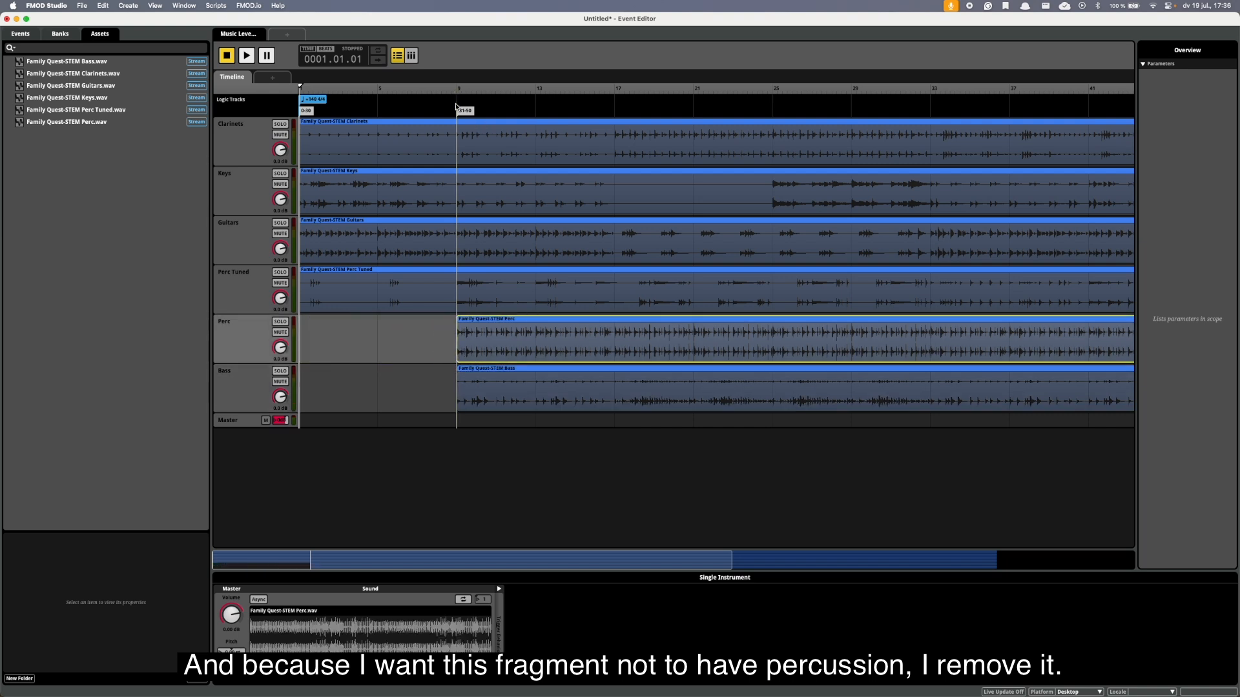
Play the event from shortly before the 31-50 marker and add a destination marker named 51-70 at bar 17.
click(416, 103)
key(space)
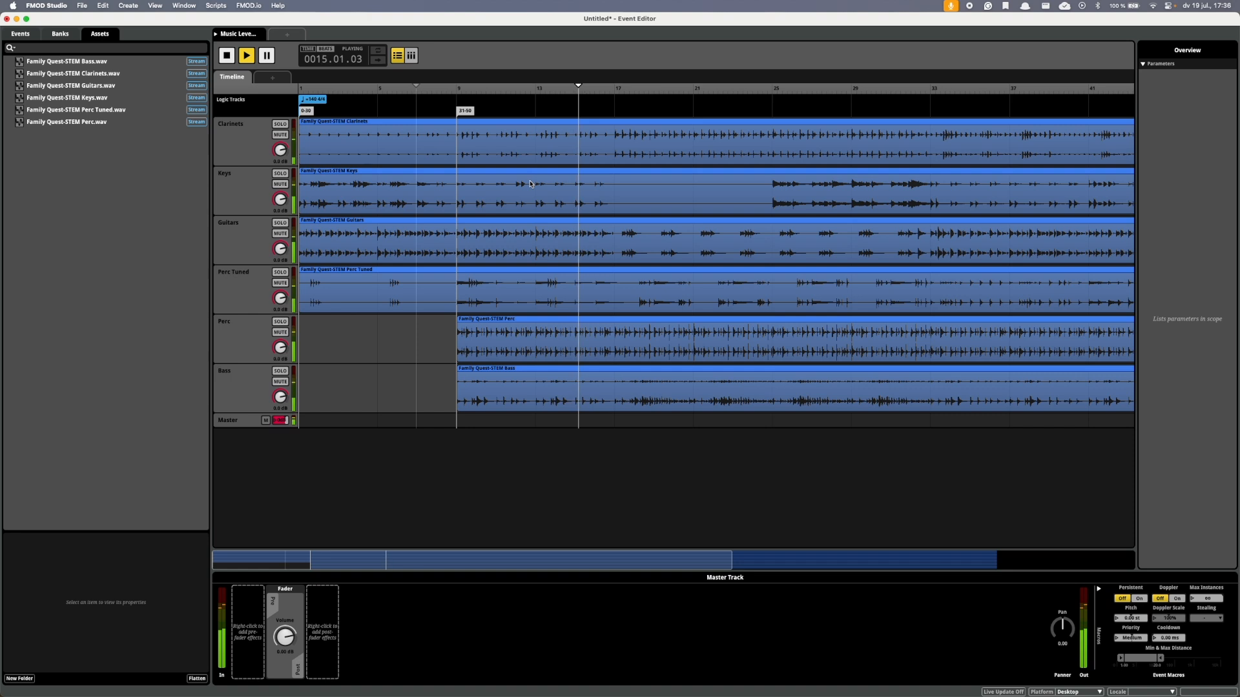
right_click(617, 117)
click(621, 119)
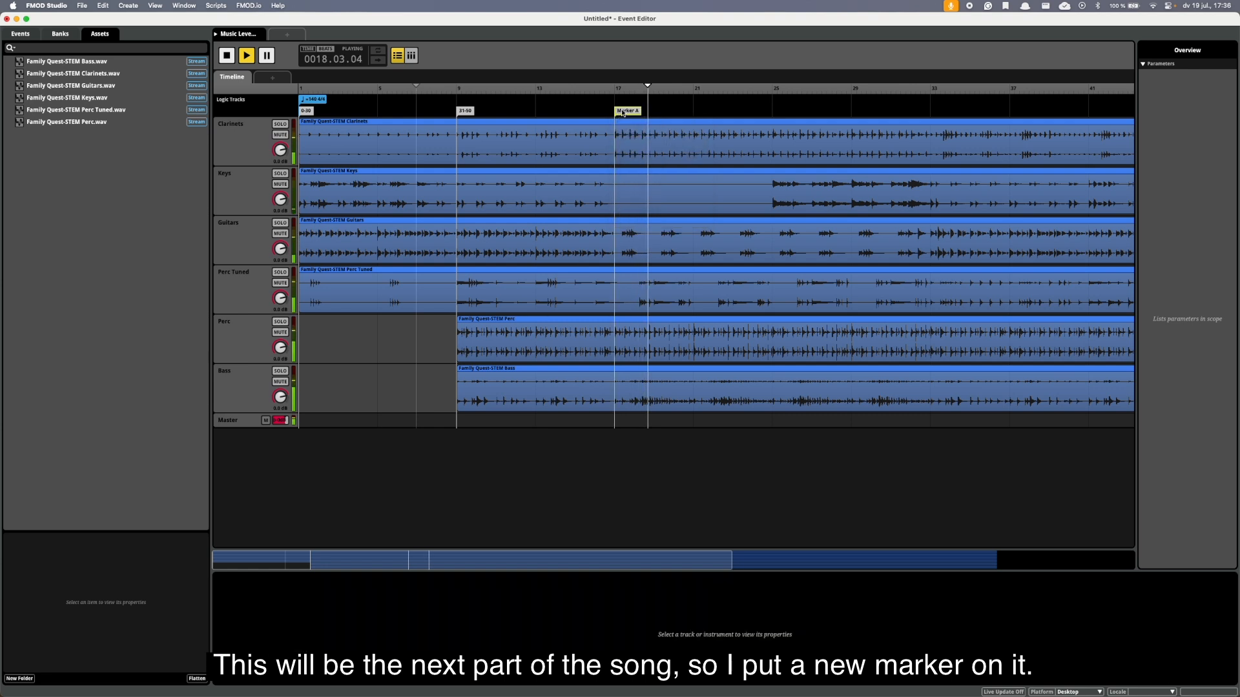
text(51)
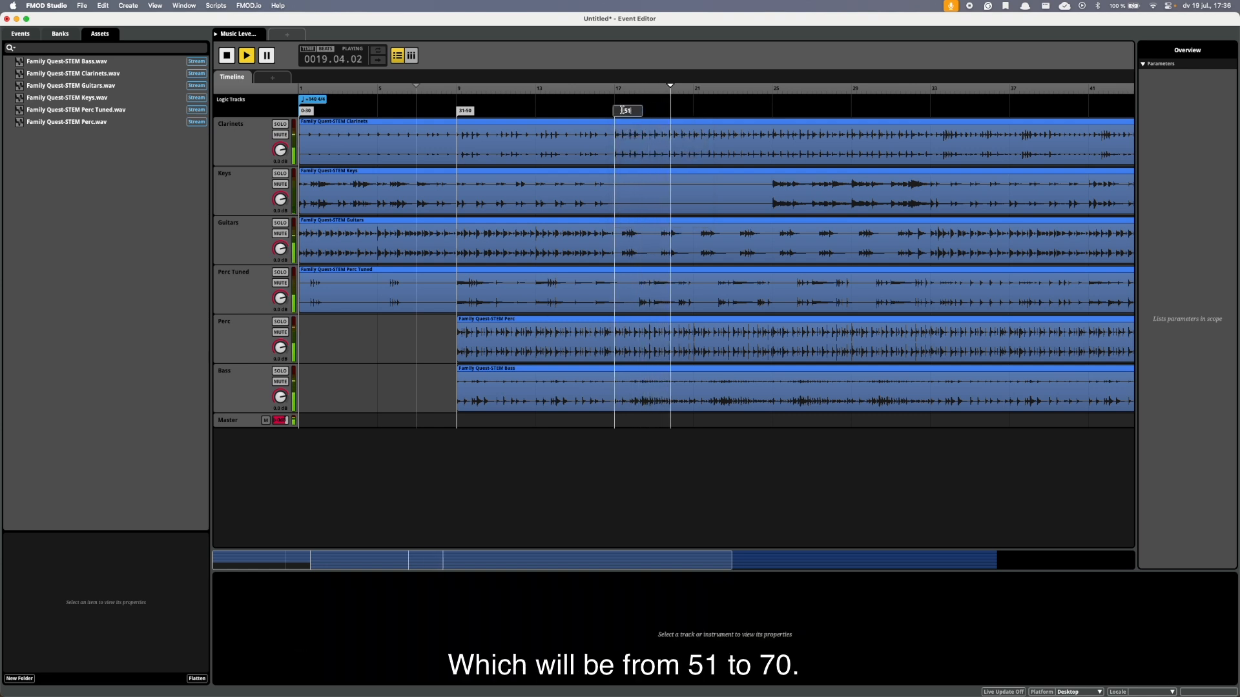
text(-70)
key(Return)
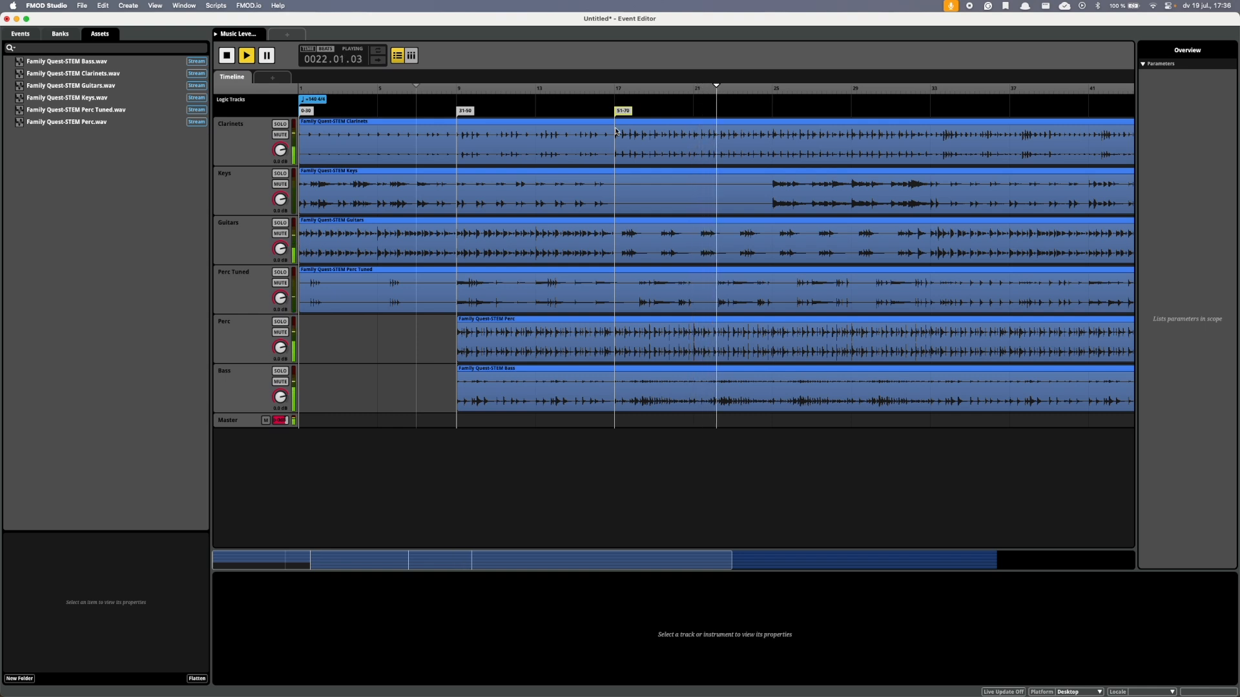
Add a destination marker named 71-99 at bar 33, where the main theme comes back.
drag(732, 565, 805, 566)
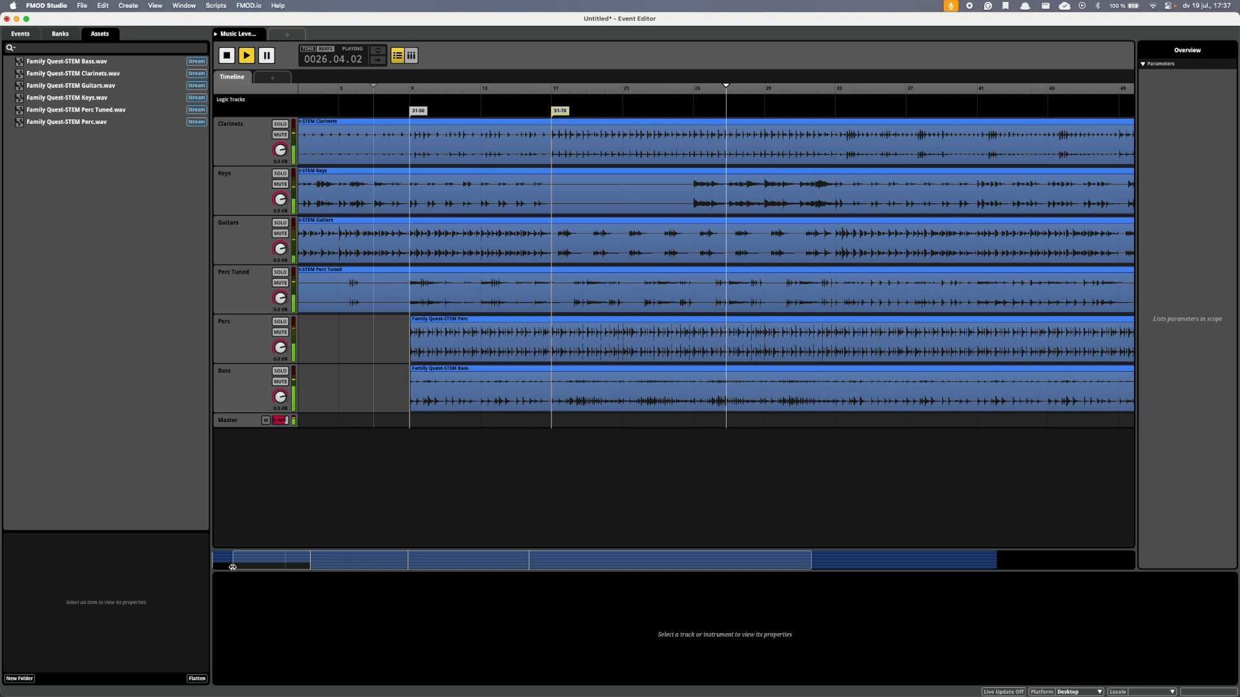
drag(235, 566, 187, 568)
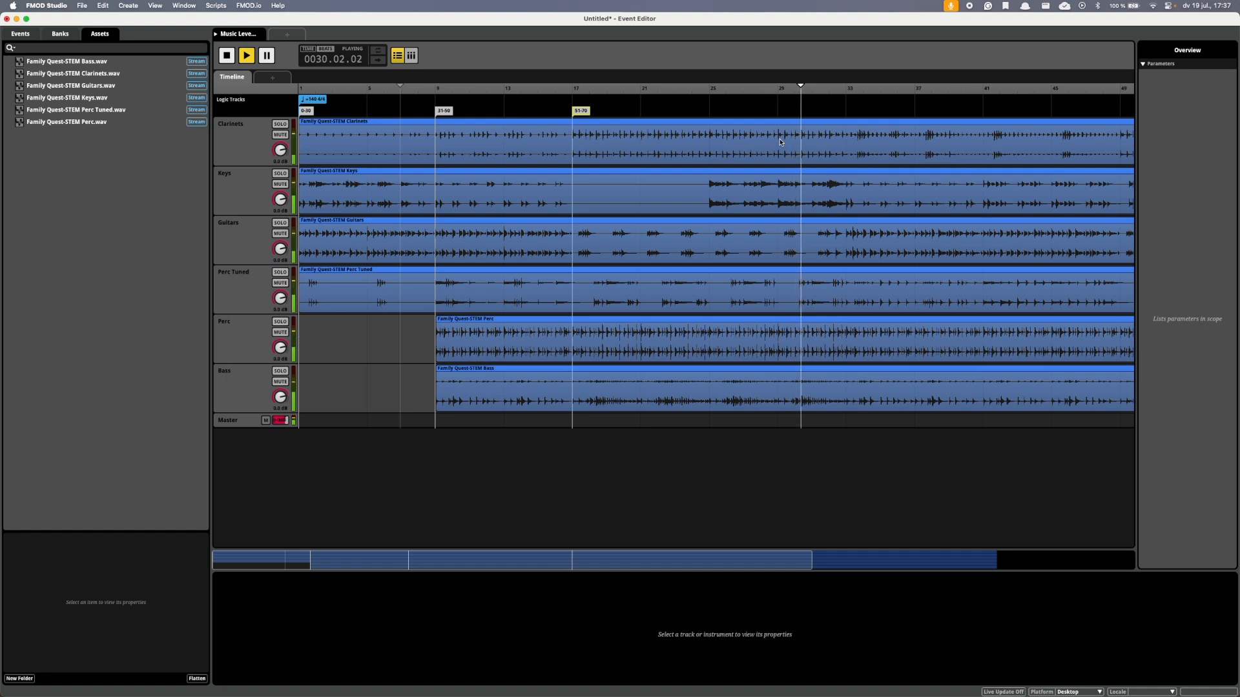
right_click(853, 119)
click(855, 121)
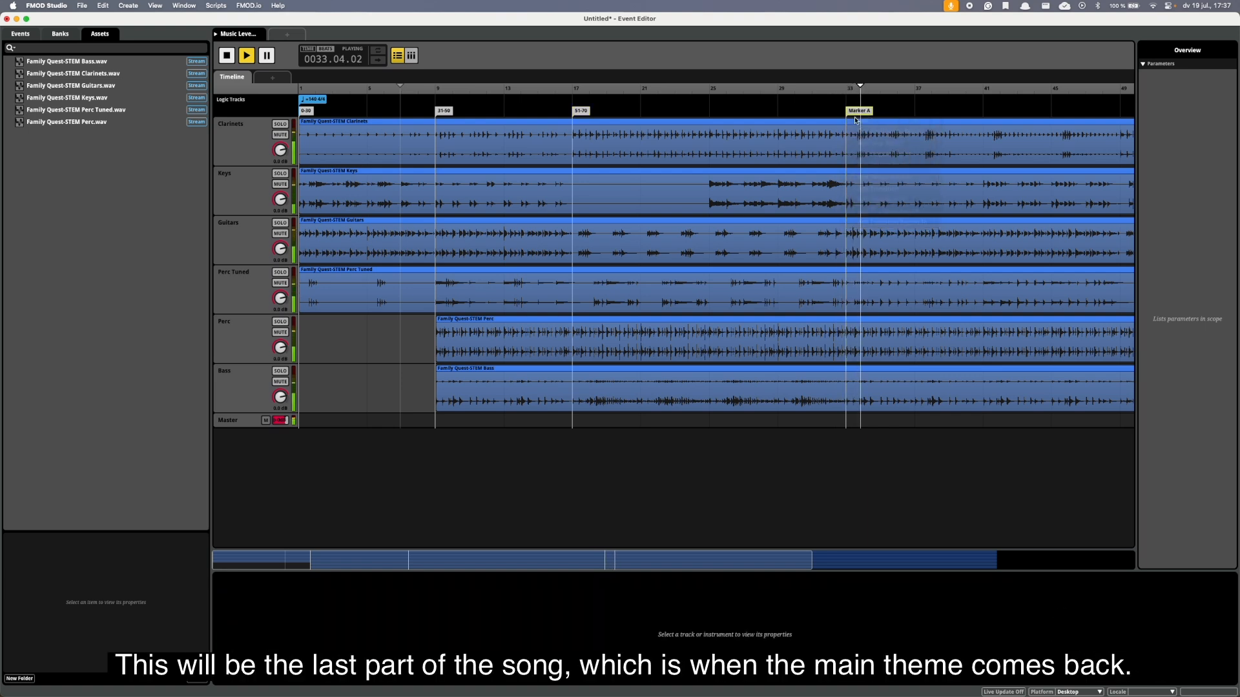
text(71-99)
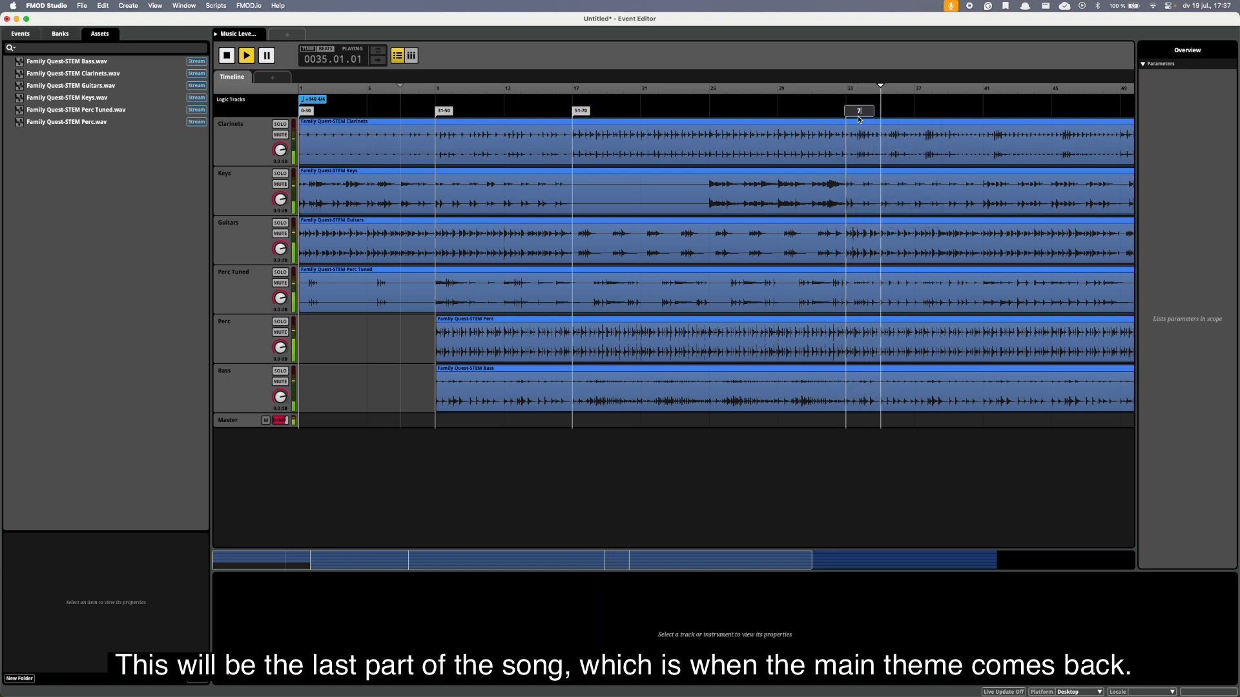
key(Return)
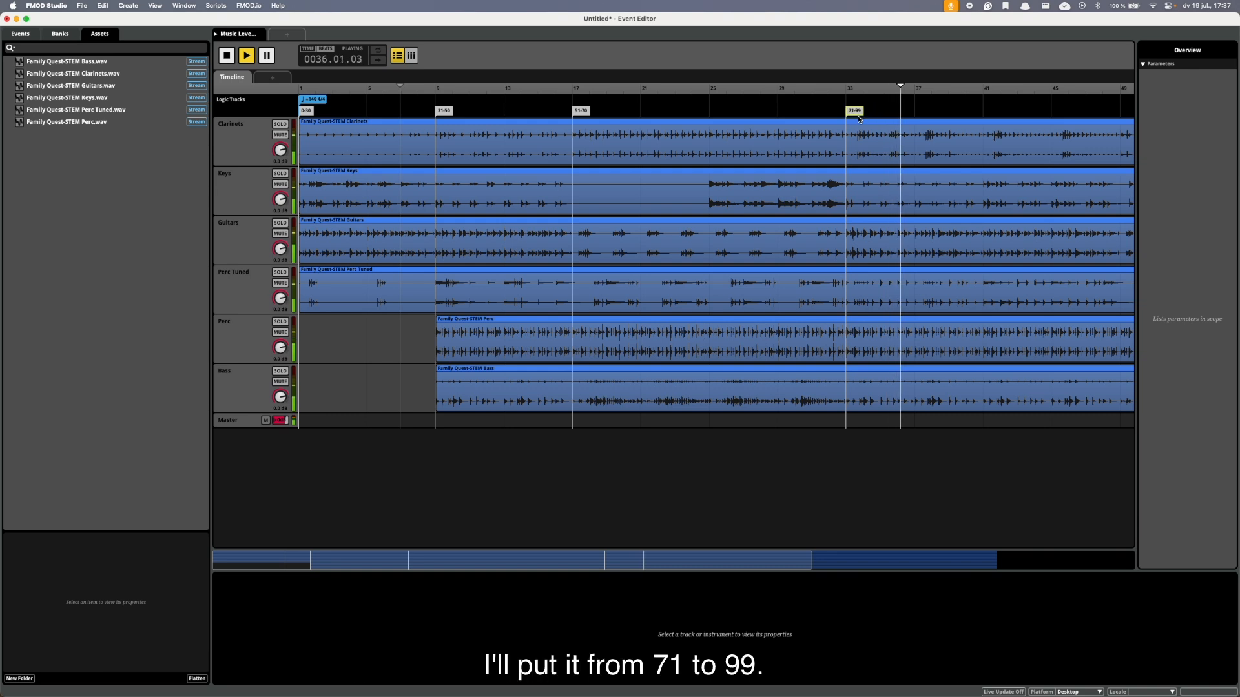
Add a destination marker named 100 at bar 41 of the timeline.
scroll(855, 163, right, 2)
scroll(858, 166, left, 2)
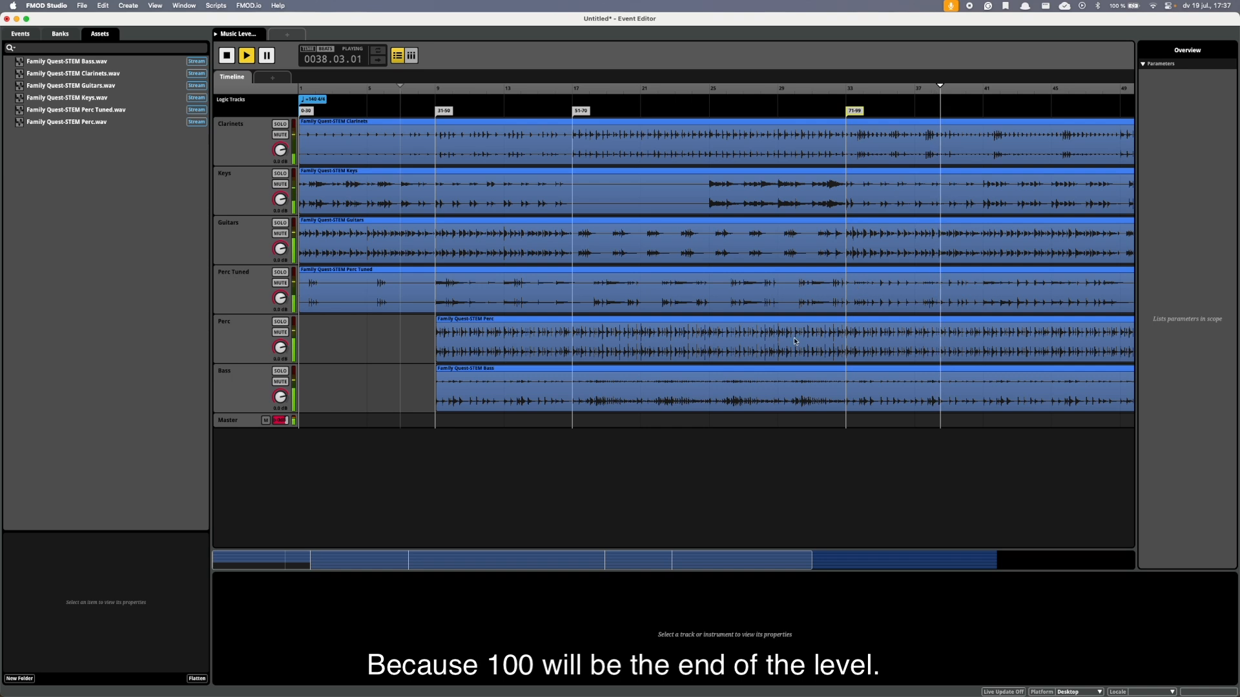
right_click(985, 117)
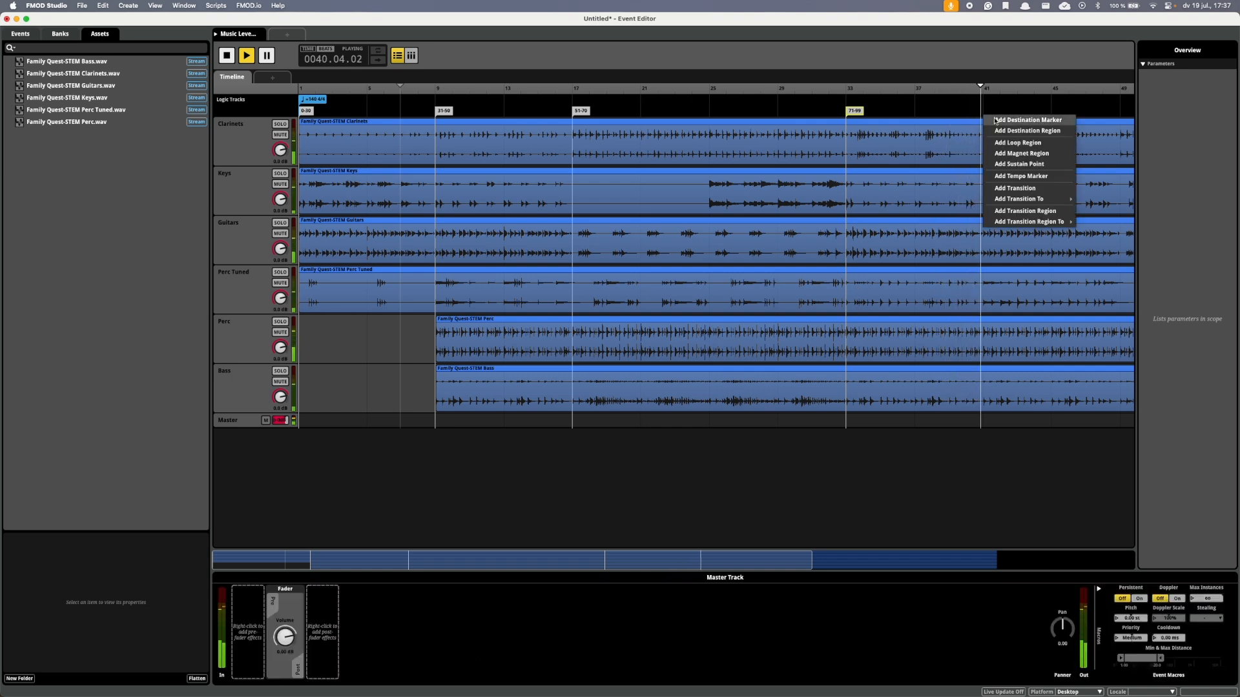
click(992, 120)
double_click(995, 114)
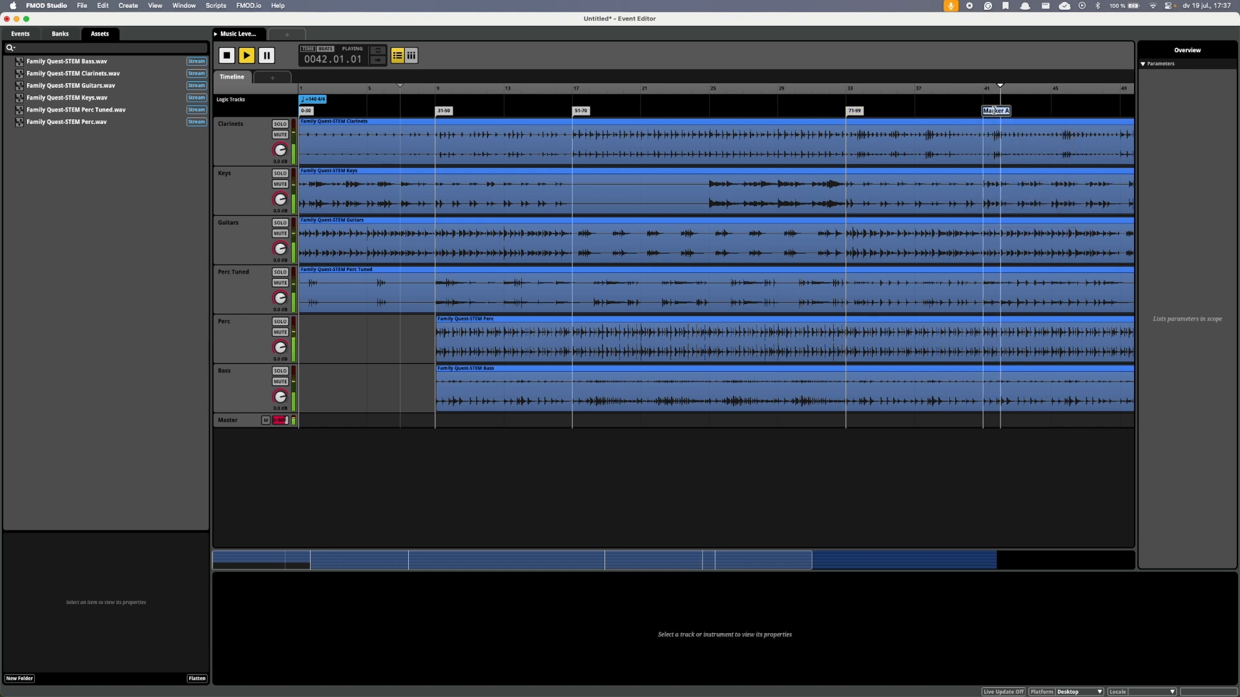
text(100)
key(Return)
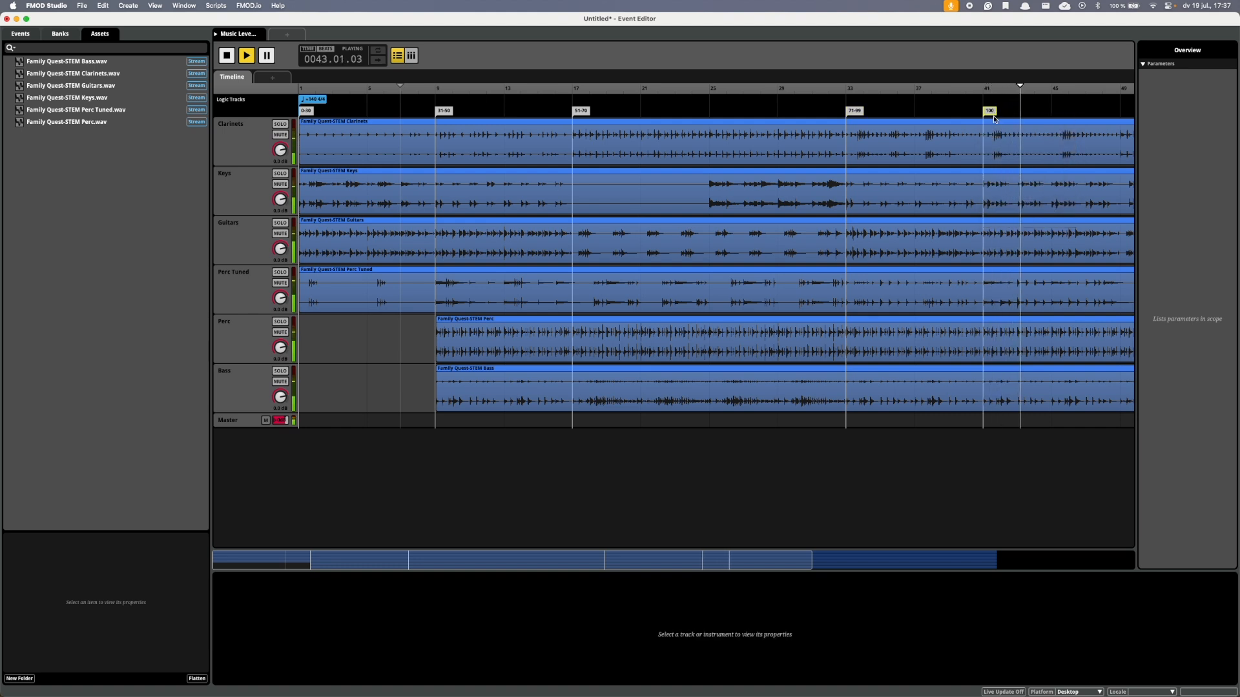
Stop playback and audition the music around the 100 marker at bar 41.
key(space)
click(983, 96)
key(space)
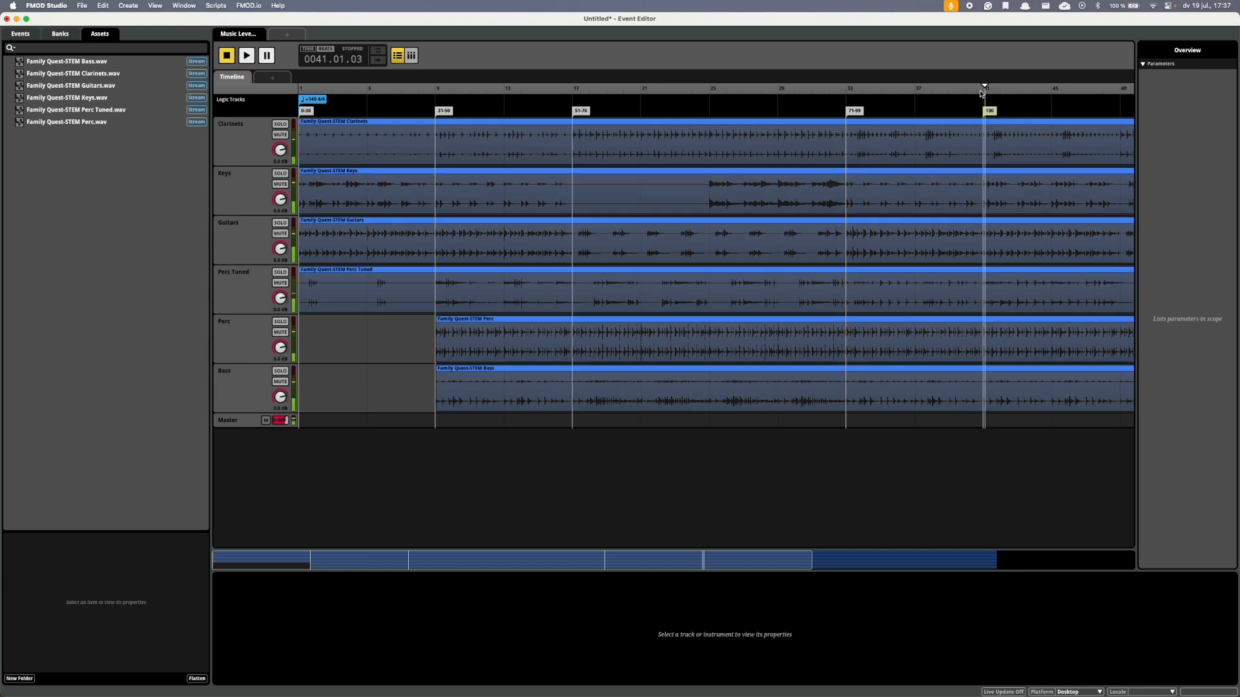
key(space)
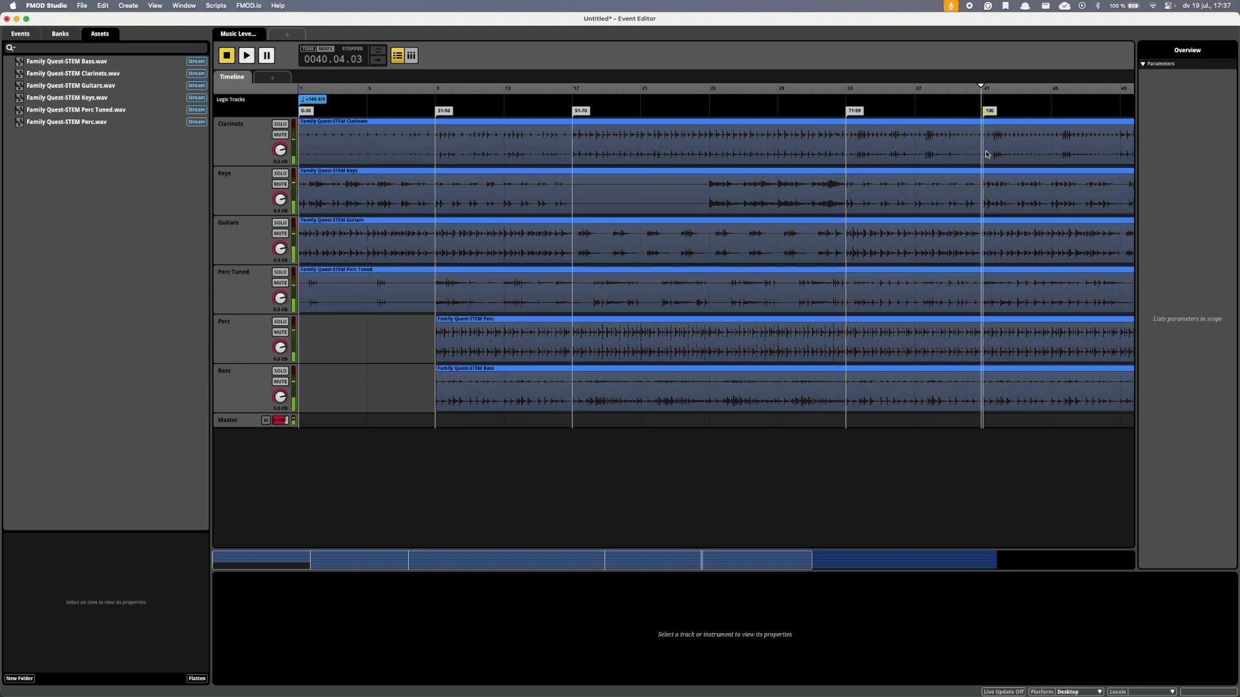
Split all six stem instruments at bar 41 beat 2, delete everything after the split, and play the shortened ending.
scroll(986, 155, down, 1)
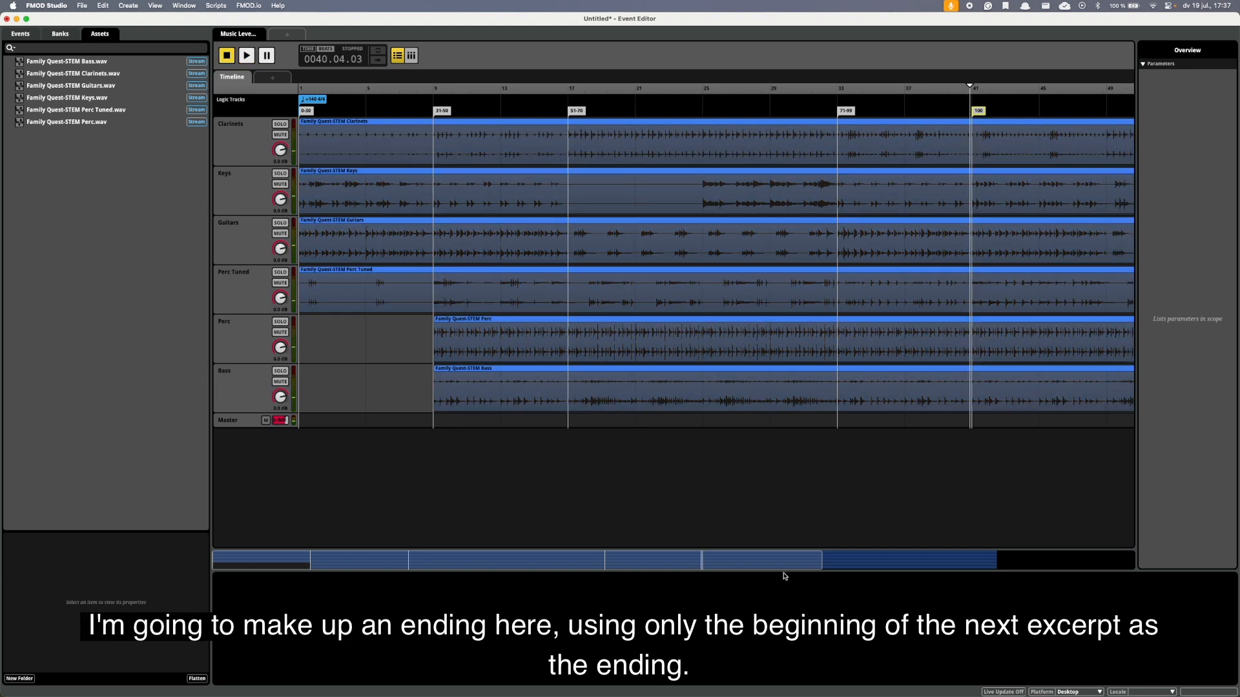
scroll(986, 302, up, 10)
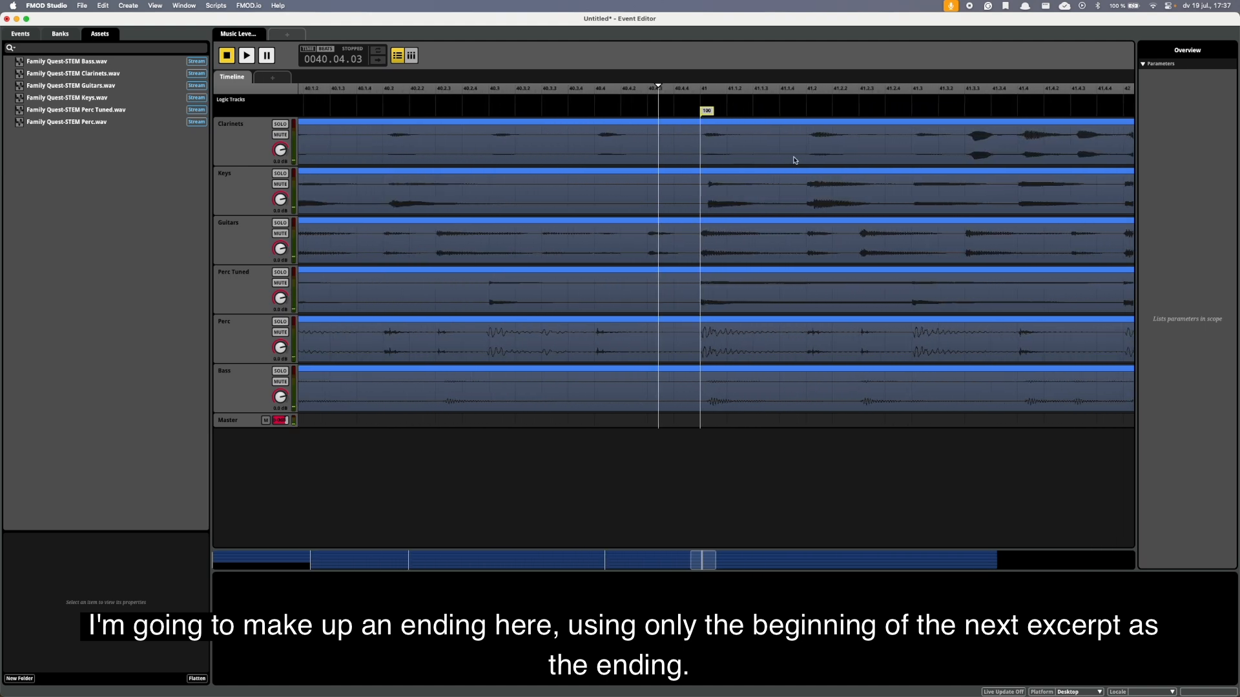
drag(820, 110, 852, 440)
click(809, 91)
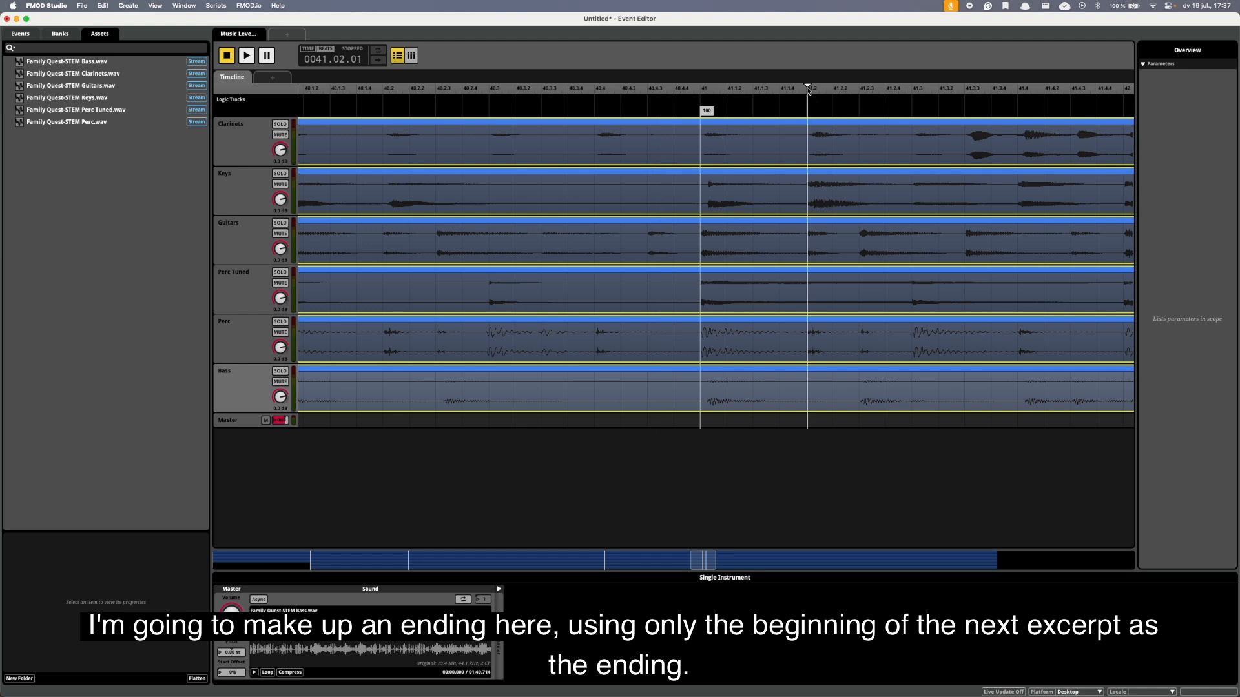
right_click(808, 148)
click(839, 253)
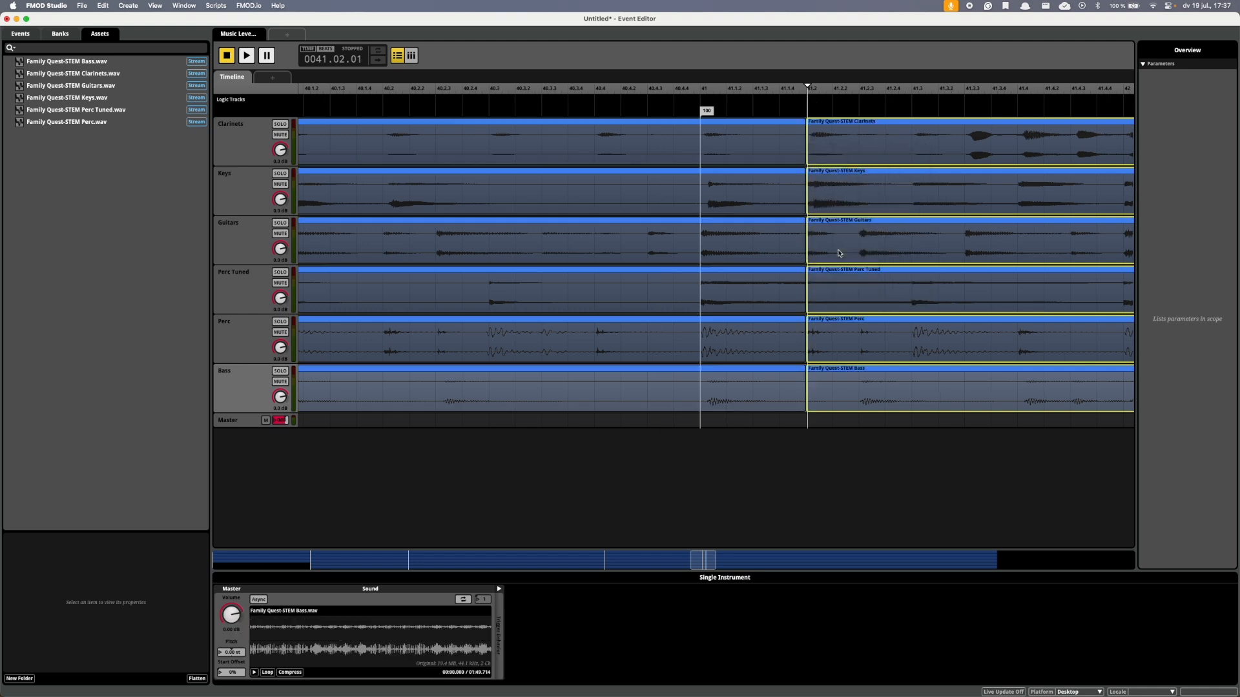
key(Delete)
click(460, 109)
key(space)
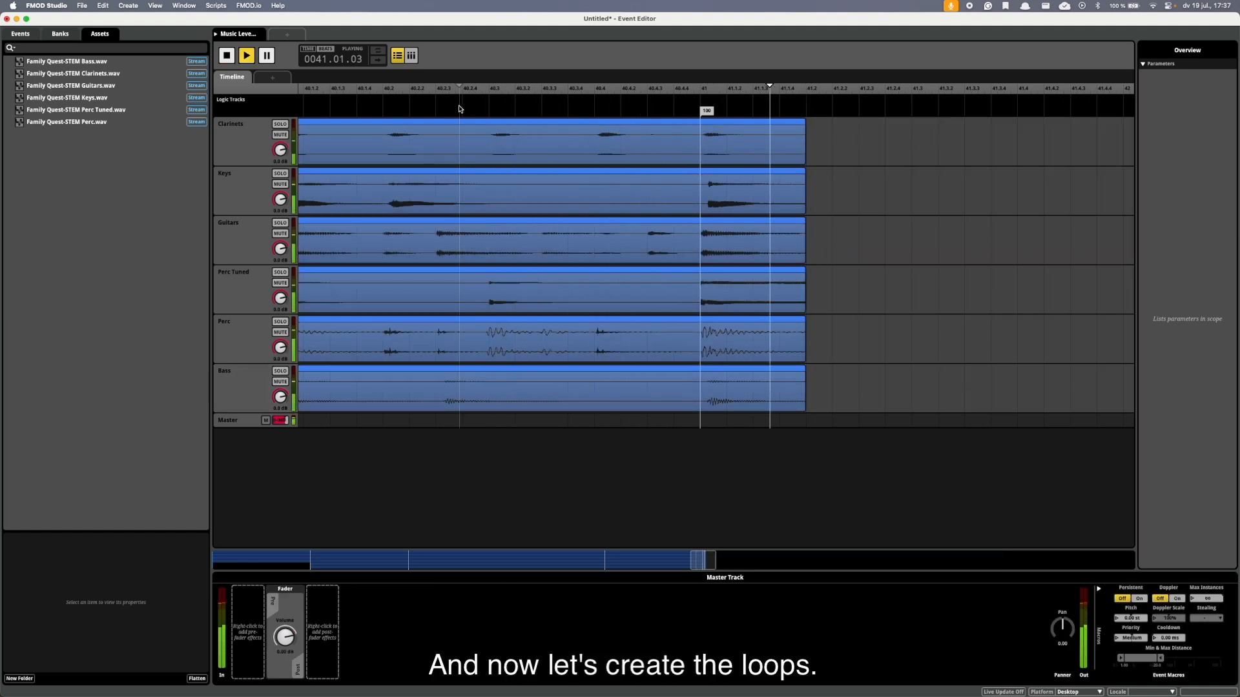
key(space)
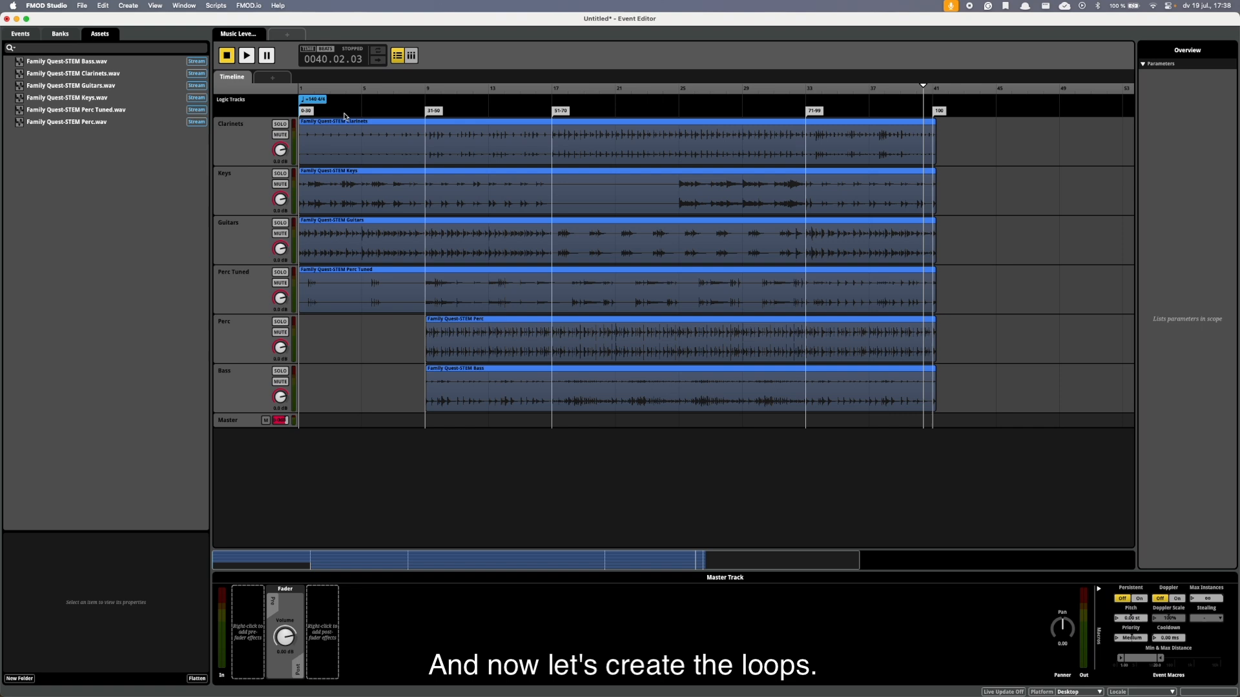
Add a loop region spanning the 0-30 section from bar 1 to bar 9 and return the playhead to the start.
right_click(345, 117)
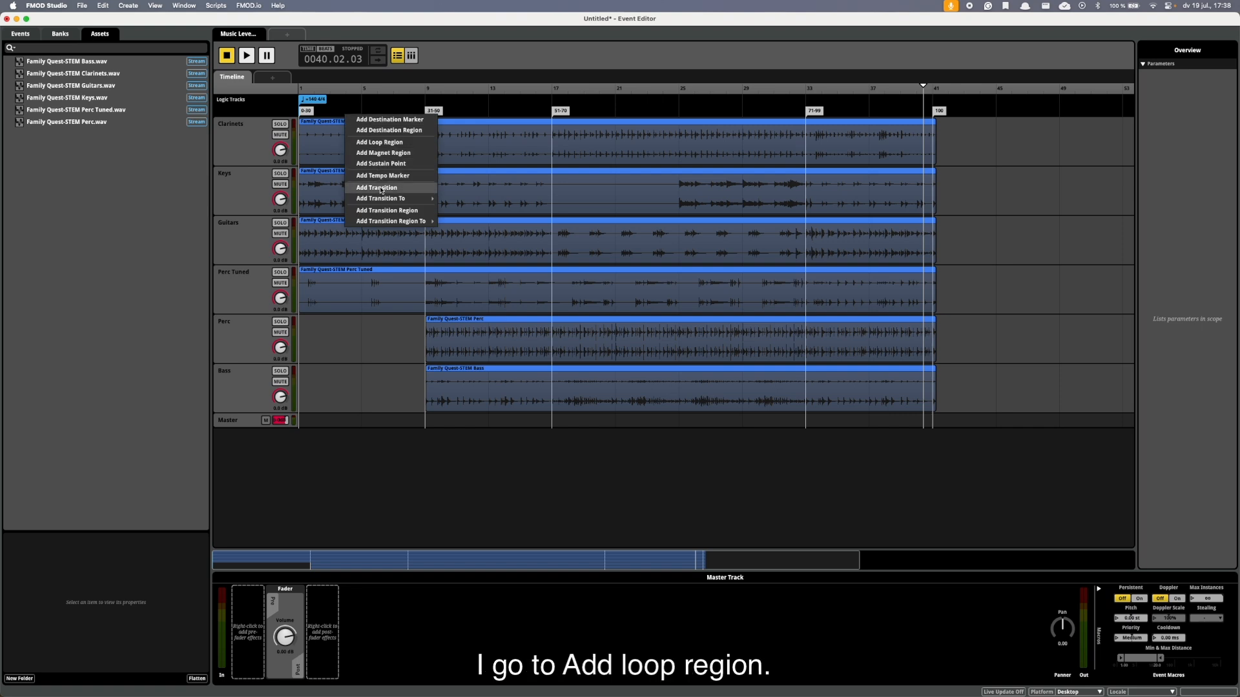
click(379, 142)
drag(373, 115, 425, 128)
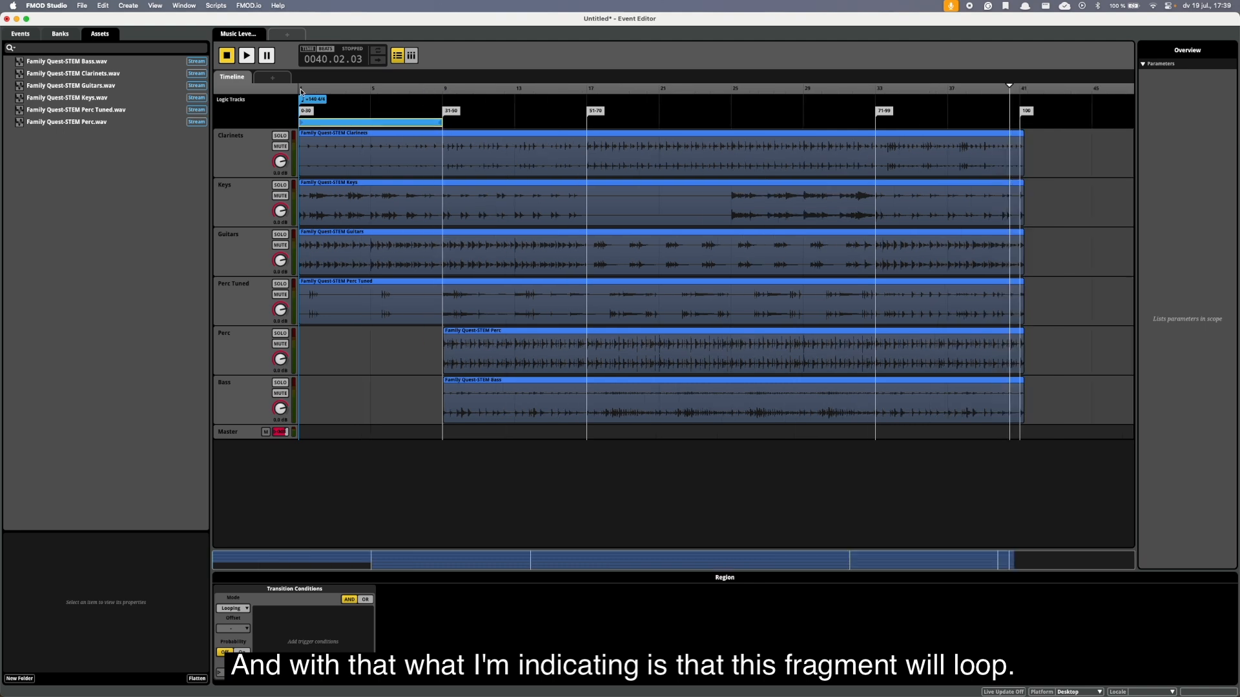
click(301, 90)
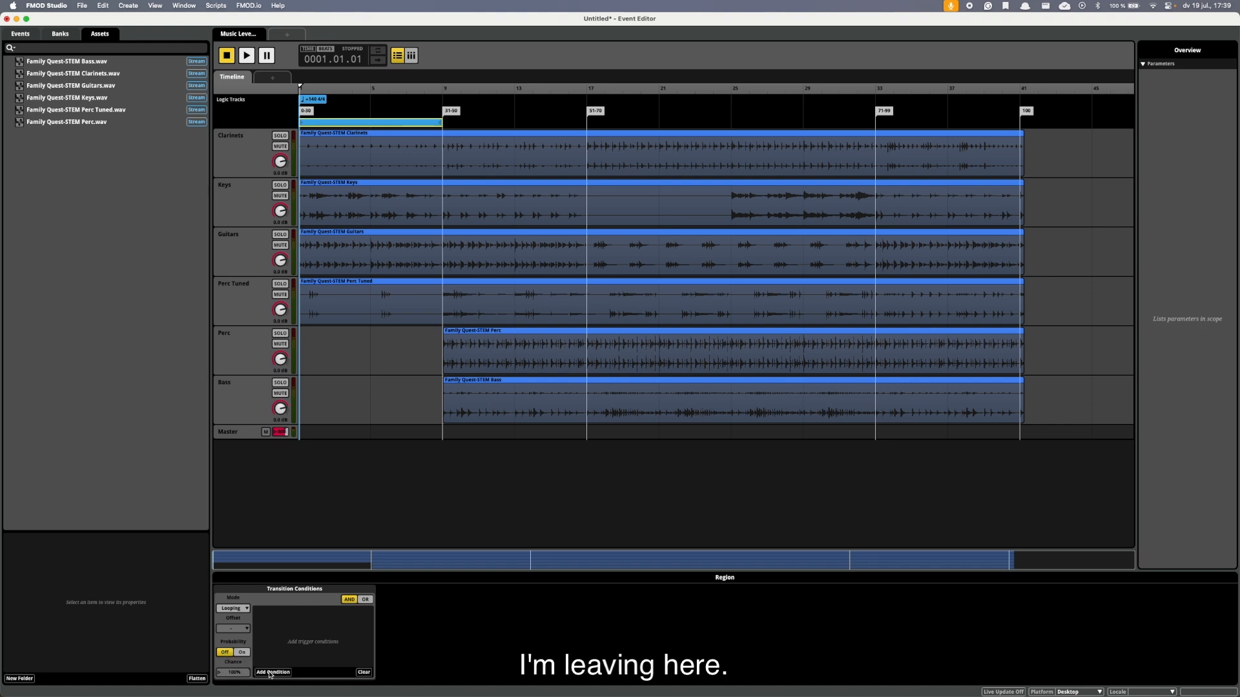
Add a parameter condition to the loop region using a new continuous user parameter named Points with range 0 to 100.
click(270, 675)
mouse_move(304, 651)
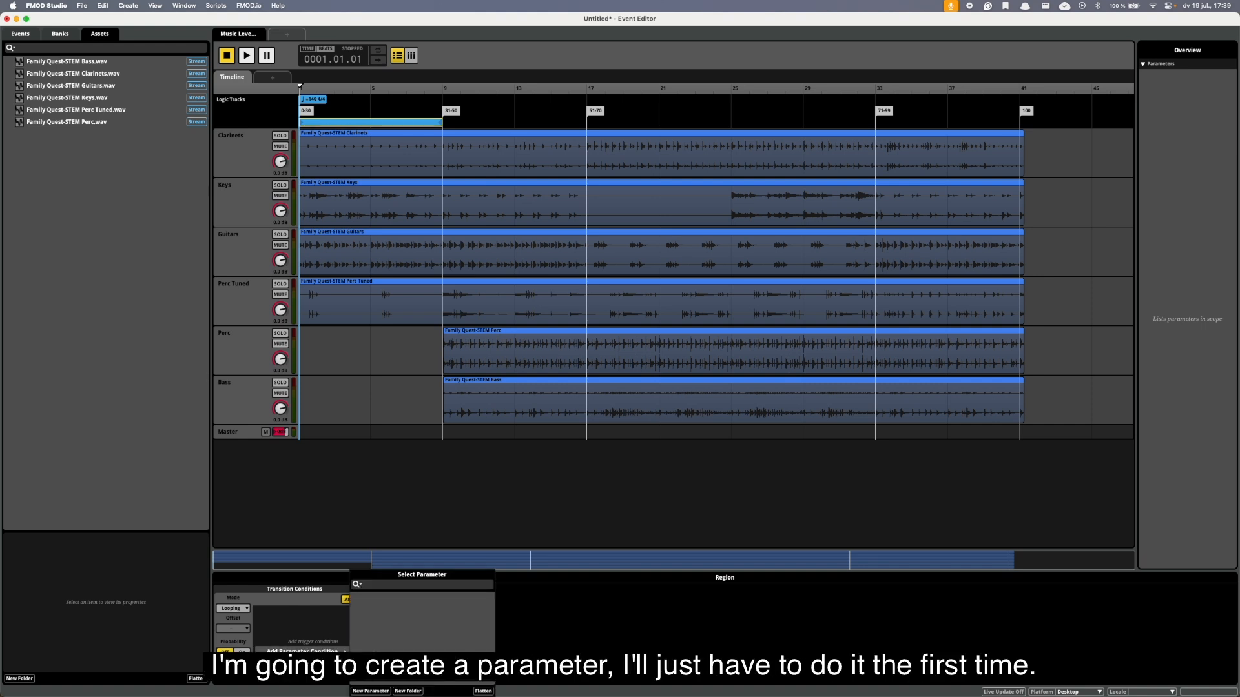
click(370, 691)
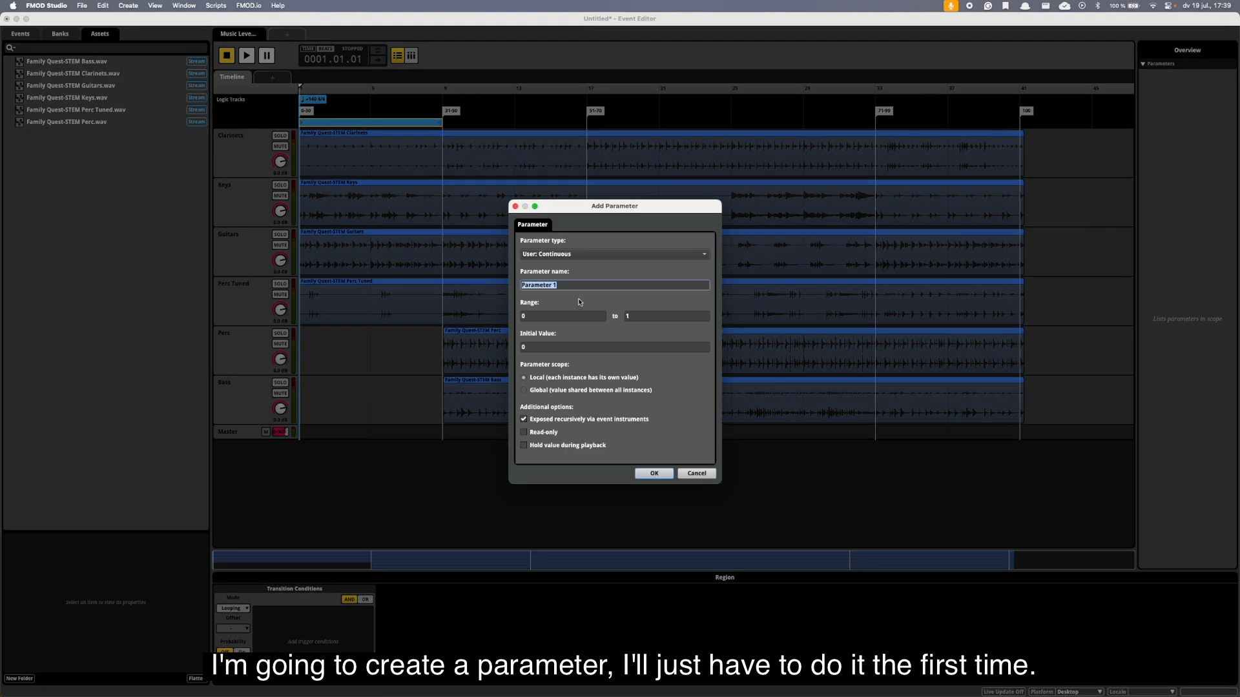
click(554, 256)
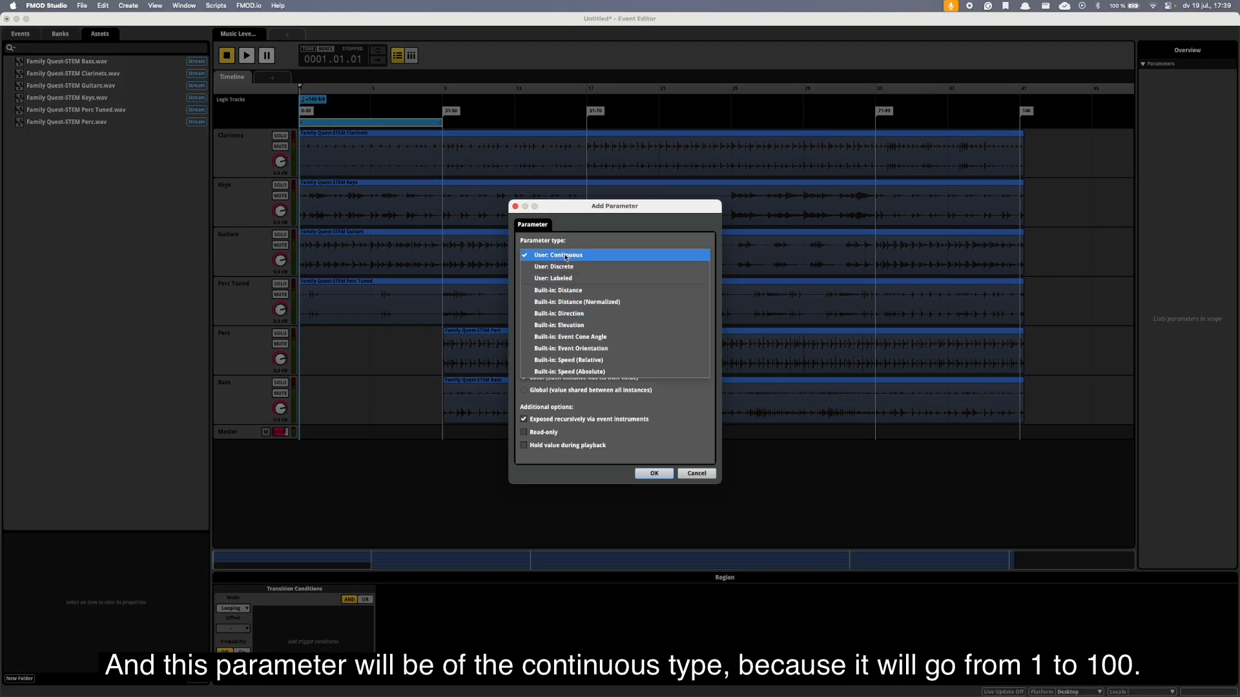
click(565, 255)
triple_click(545, 283)
text(Points)
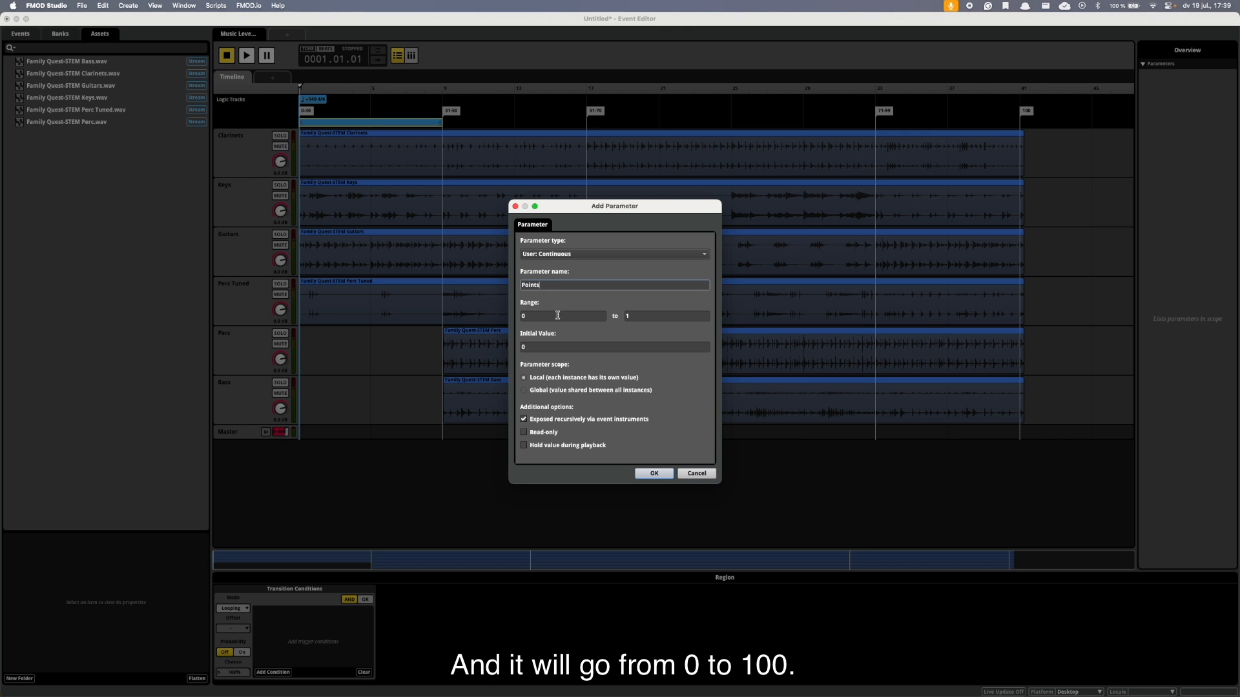
click(628, 316)
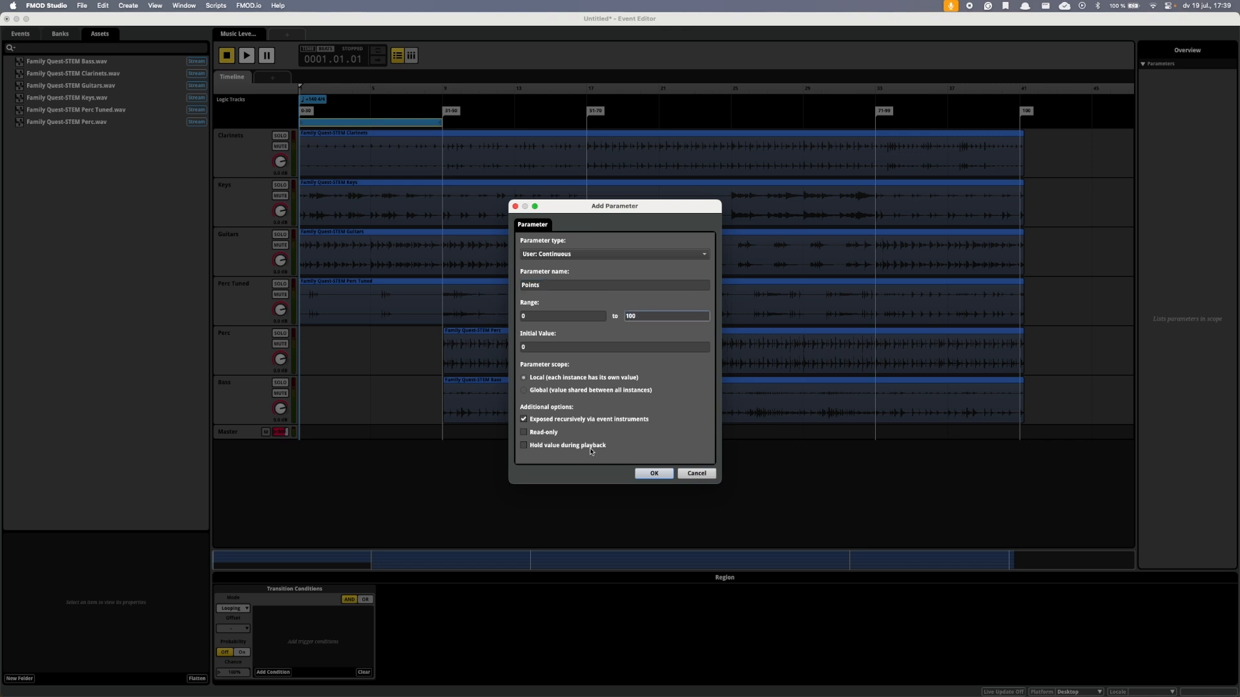
click(654, 474)
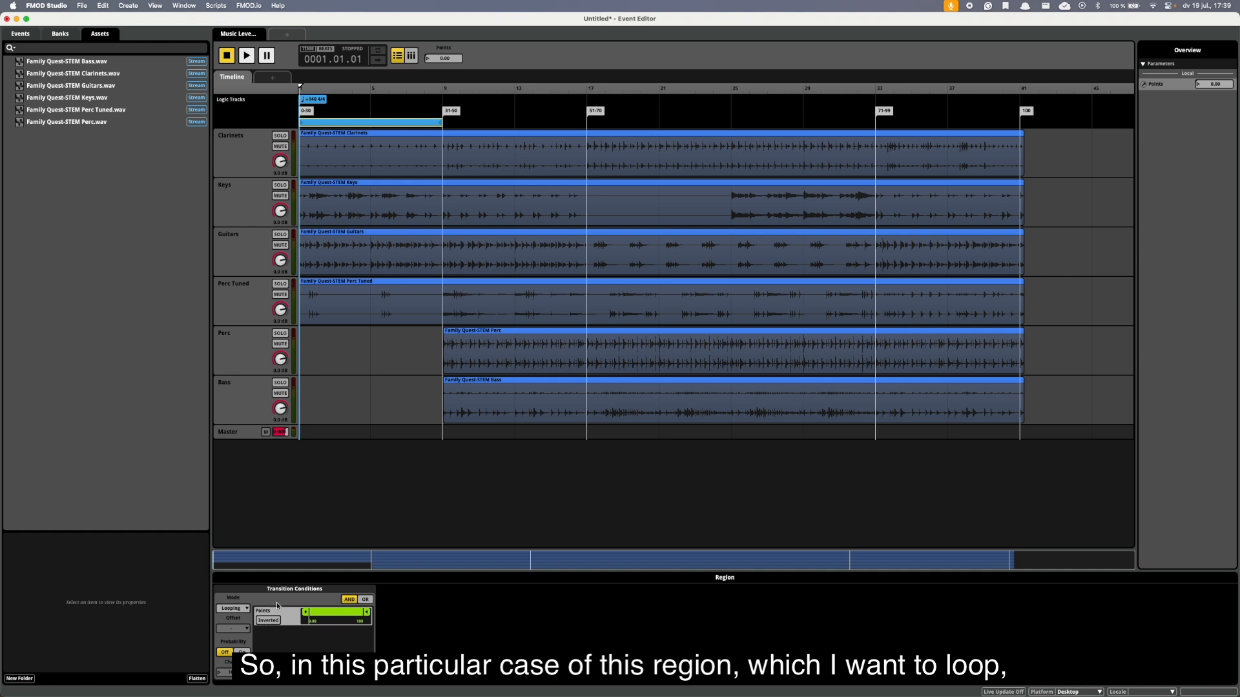
Set the upper limit of the loop region's Points condition to 30.
double_click(361, 622)
text(30)
key(Return)
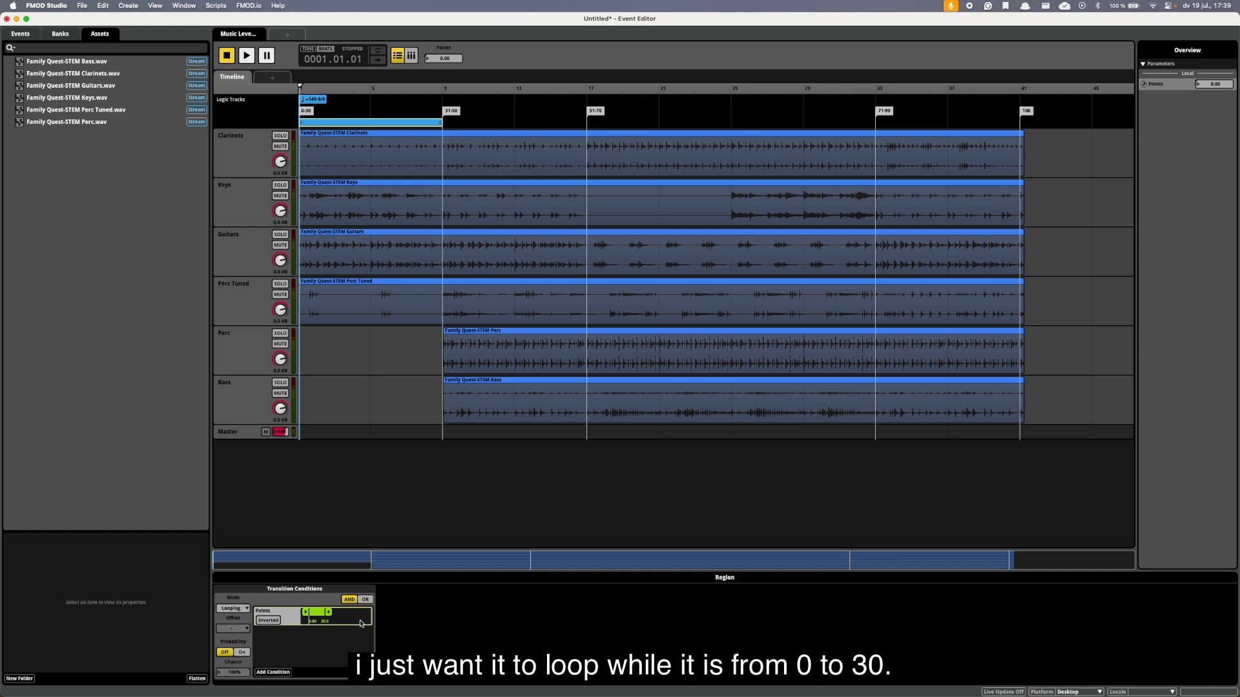
Add a loop region spanning the 31-50 section from bar 9 to bar 17.
right_click(454, 126)
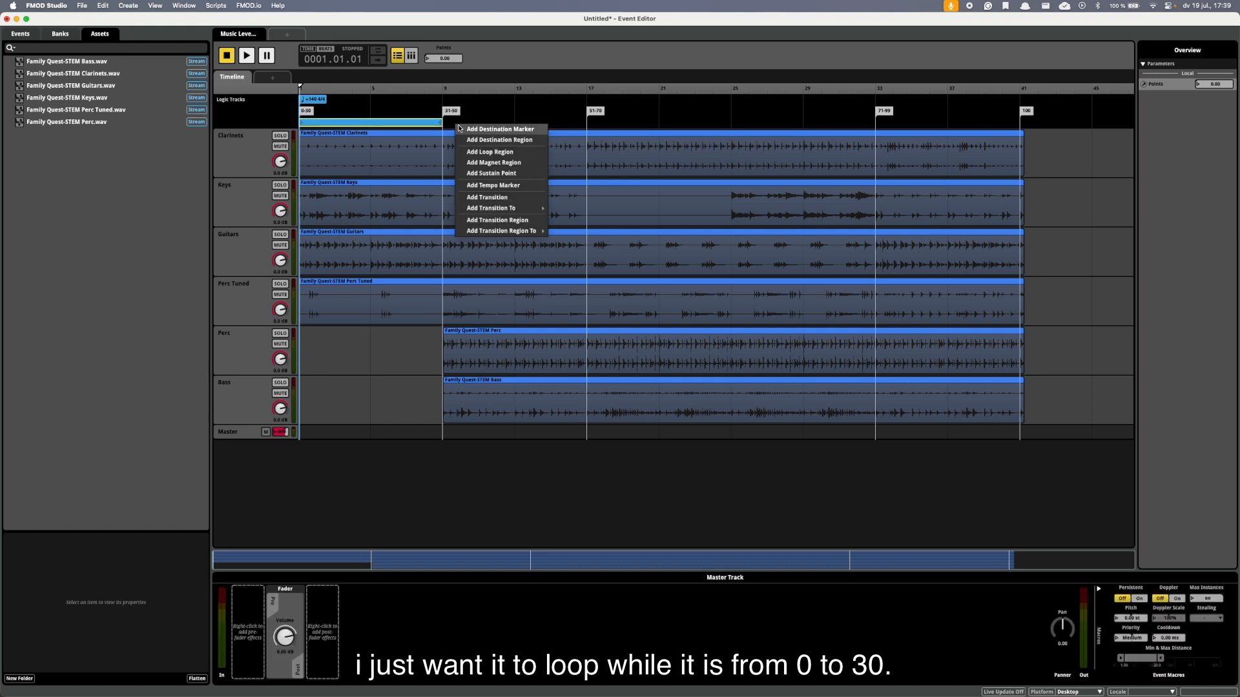
click(485, 152)
drag(479, 127, 587, 124)
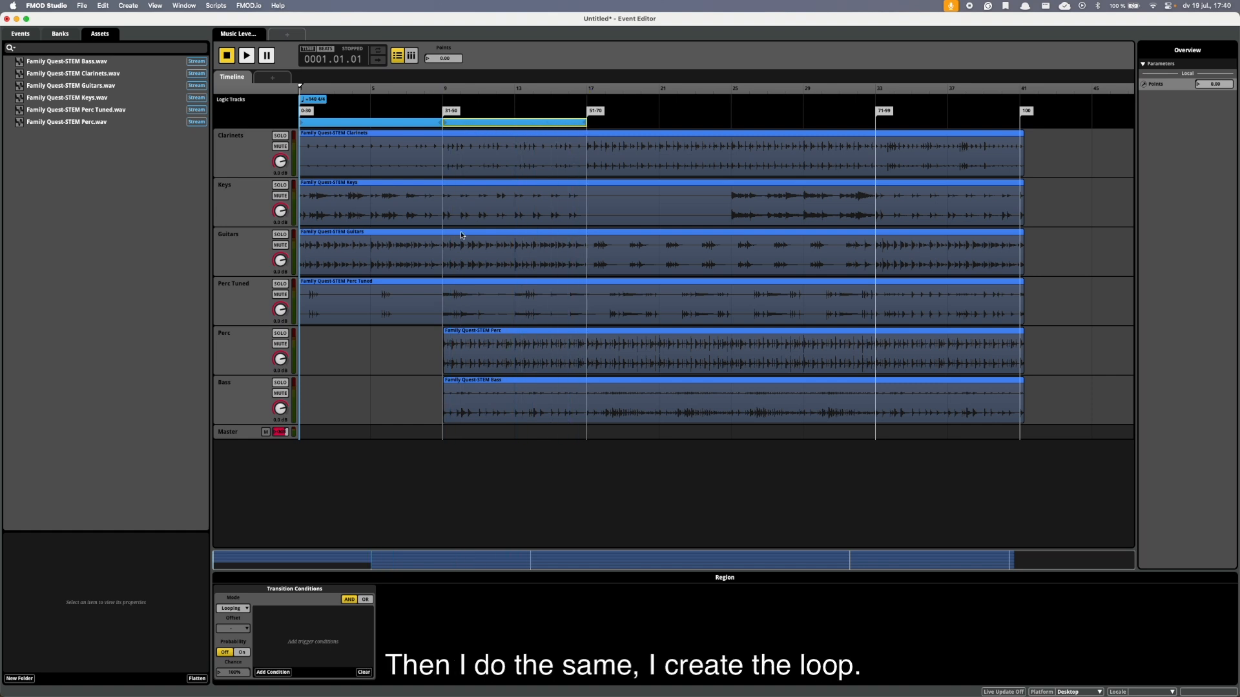
Add a Points parameter condition to the 31-50 loop region with a range of 31 to 50.
click(274, 672)
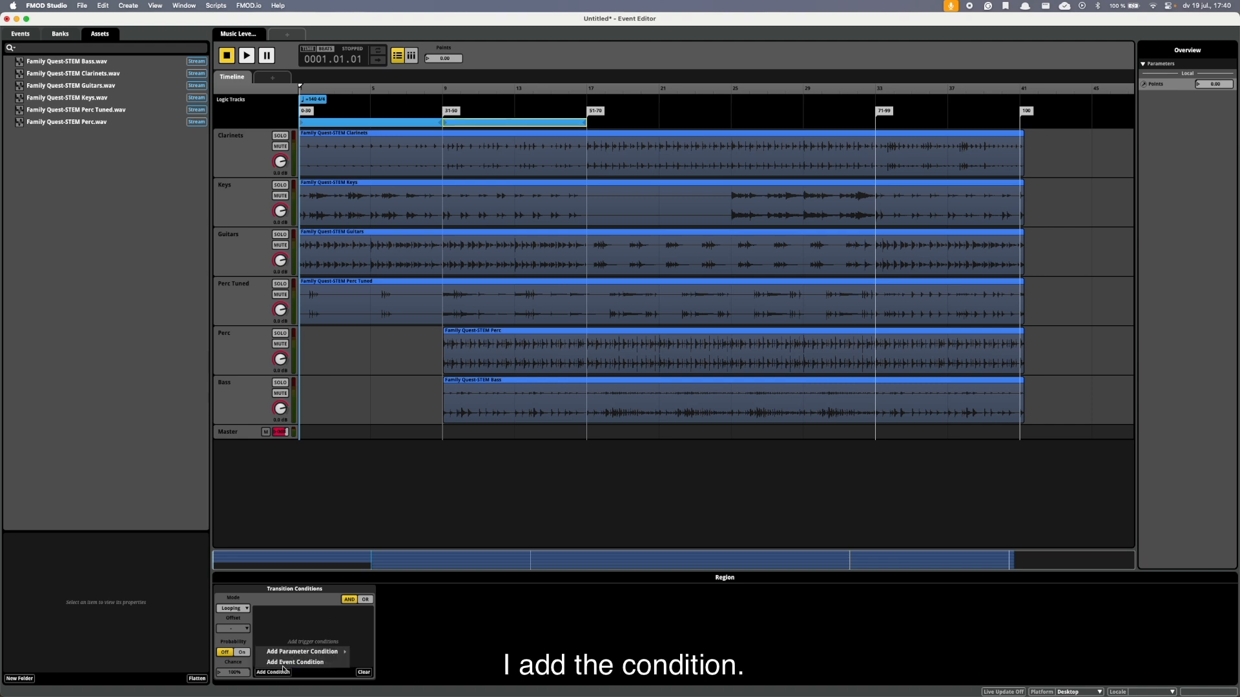
mouse_move(293, 654)
click(369, 652)
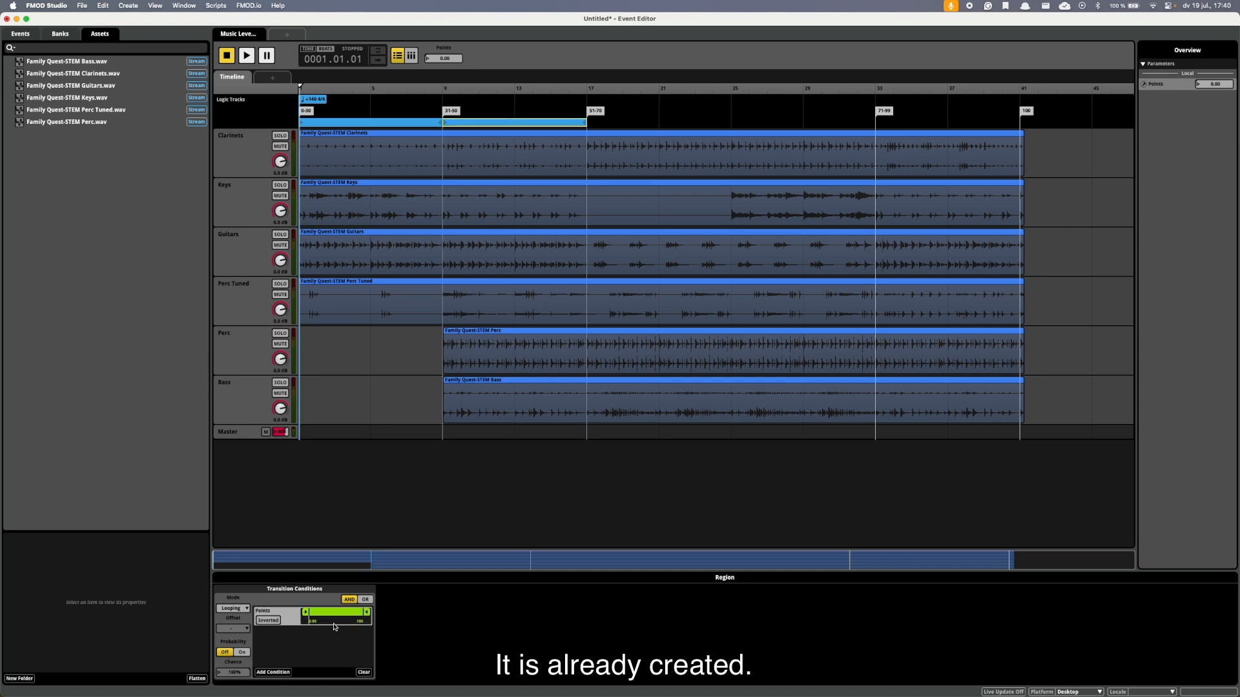
double_click(313, 623)
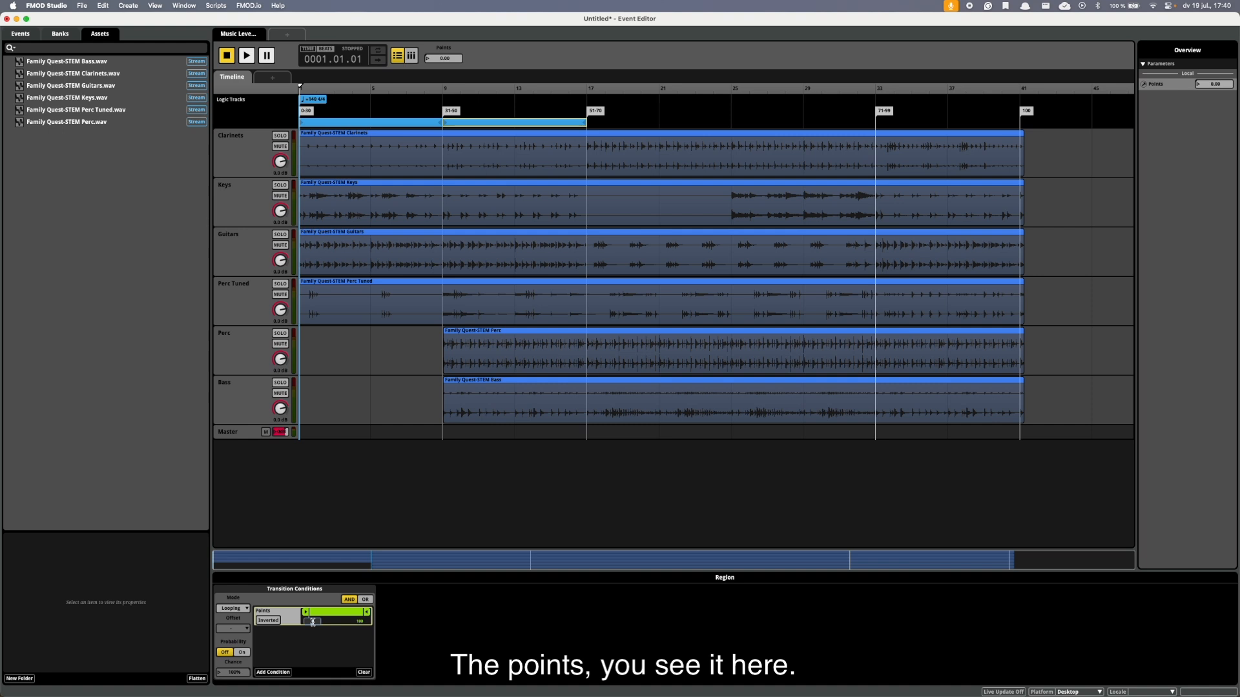
text(31)
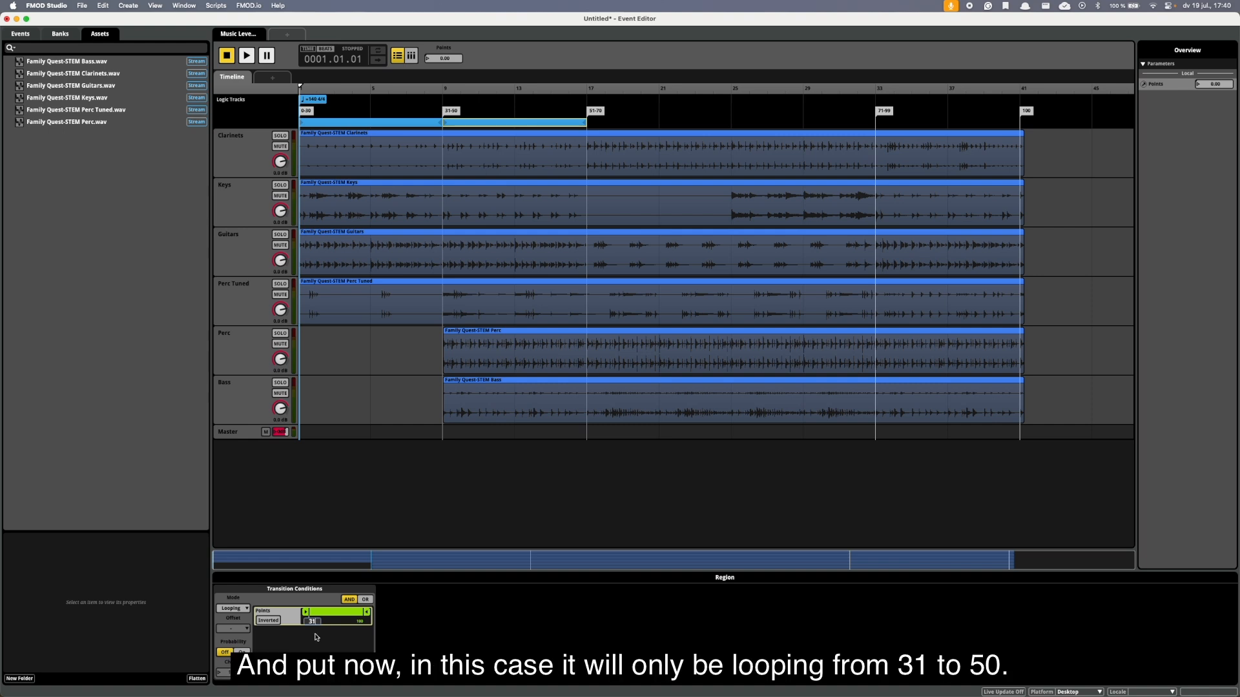
key(Return)
double_click(361, 622)
text(50)
key(Return)
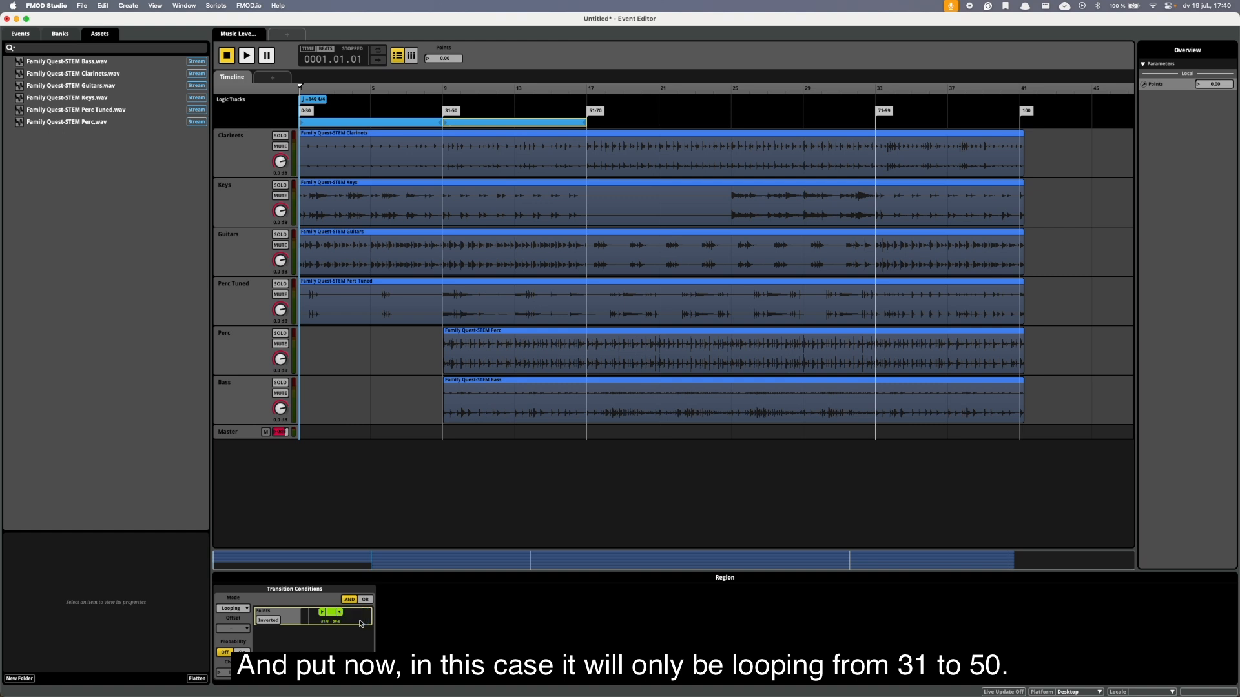
Play the event from about bar 6 and raise Points to 37.5 to test the move from the first loop into the 31-50 section.
click(443, 90)
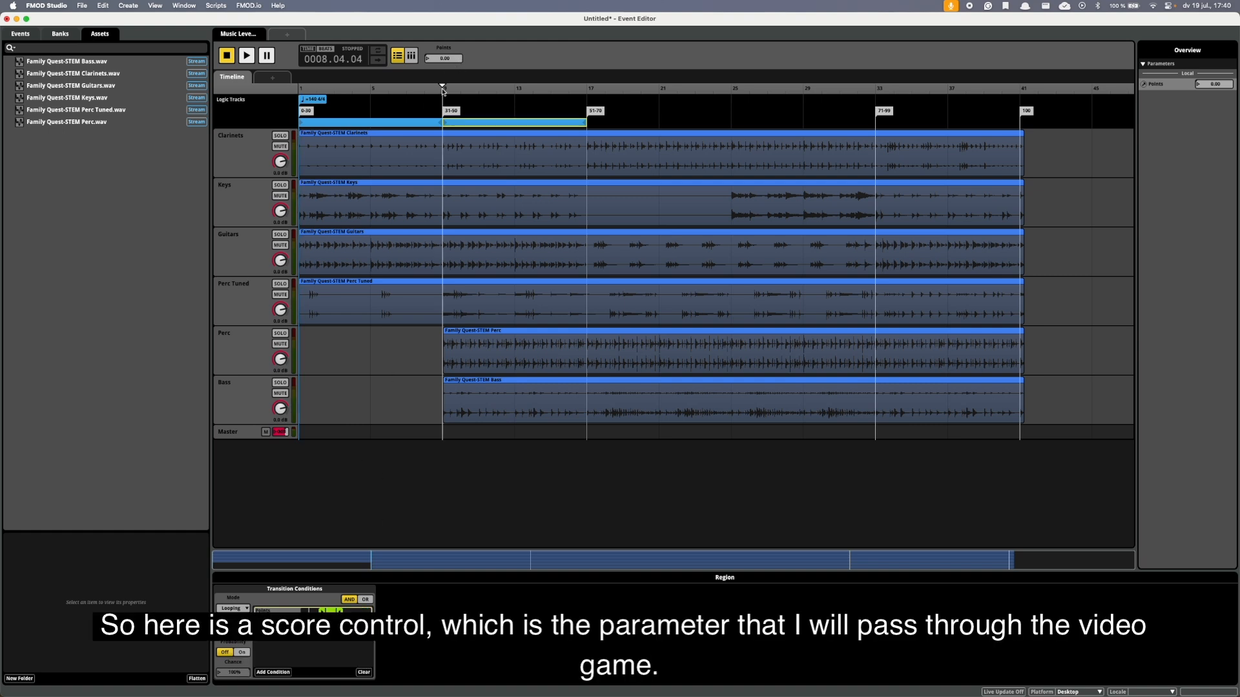
click(391, 89)
mouse_move(450, 50)
mouse_down()
mouse_move(451, 26)
mouse_move(449, 65)
mouse_up()
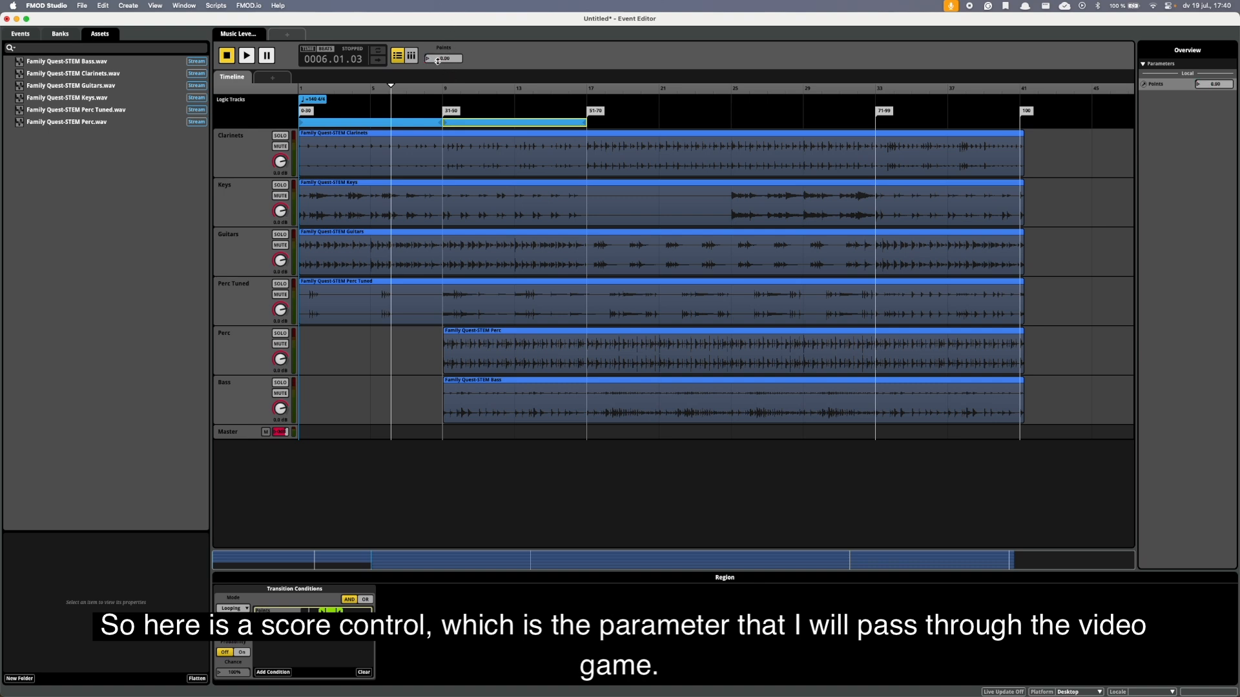
key(space)
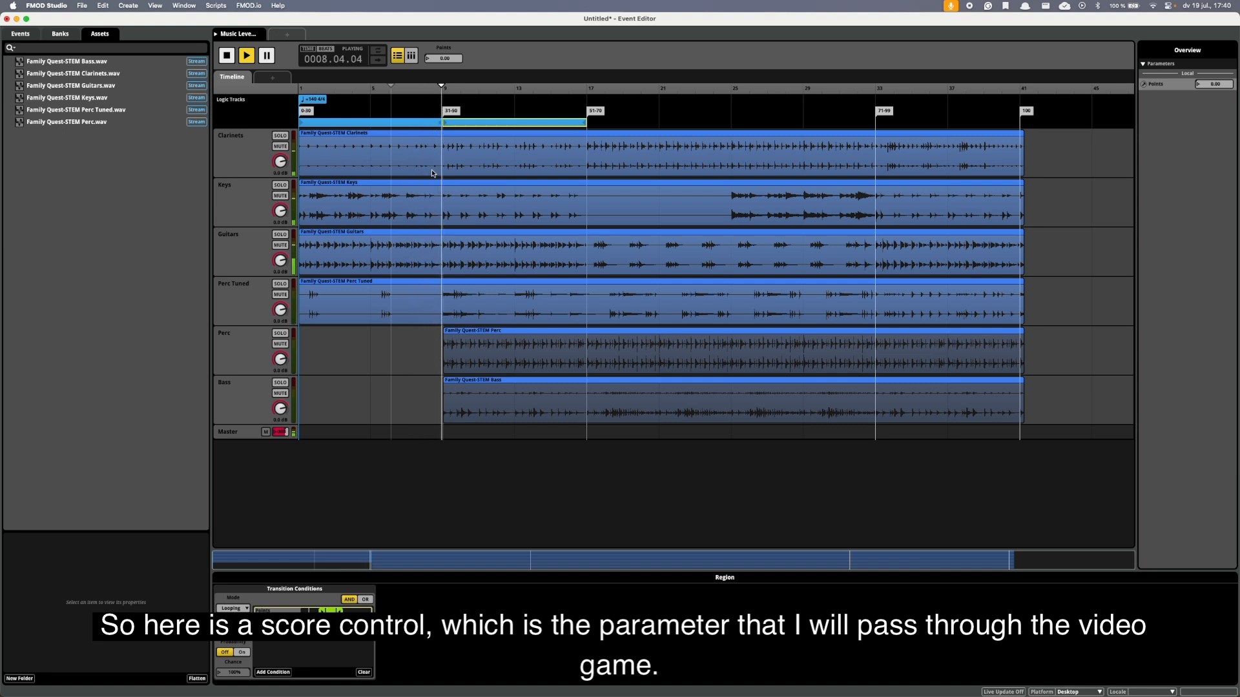
drag(450, 60, 453, 54)
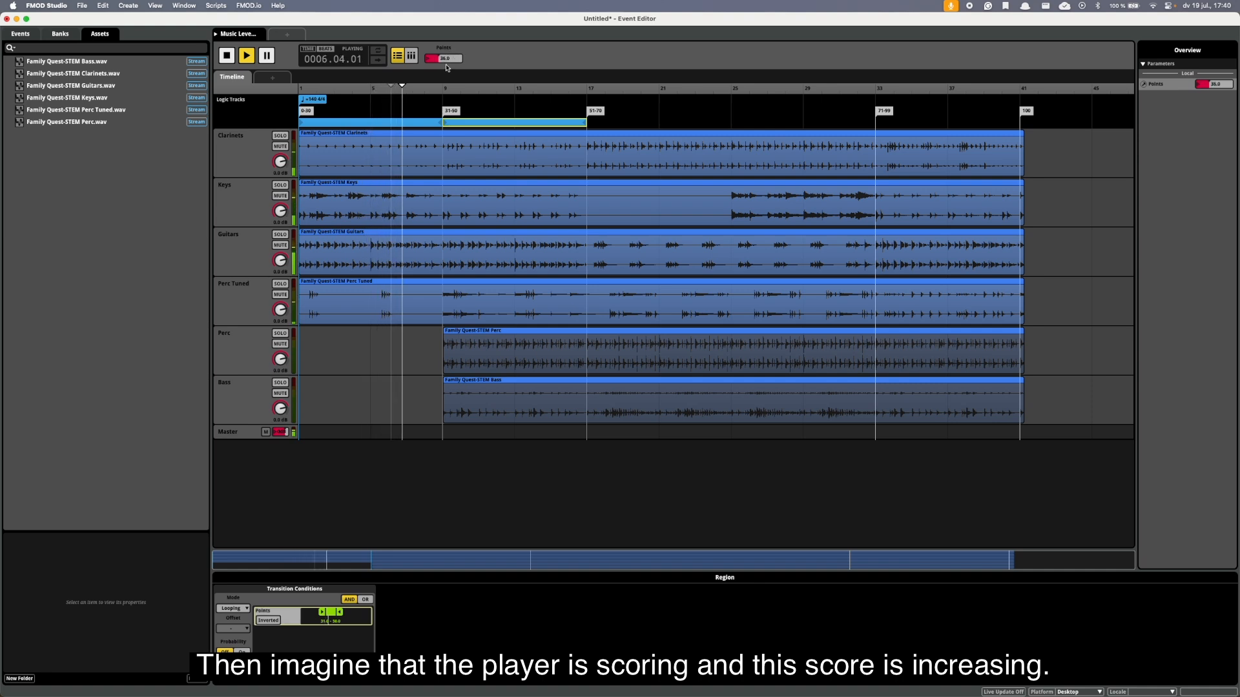
drag(447, 64, 449, 67)
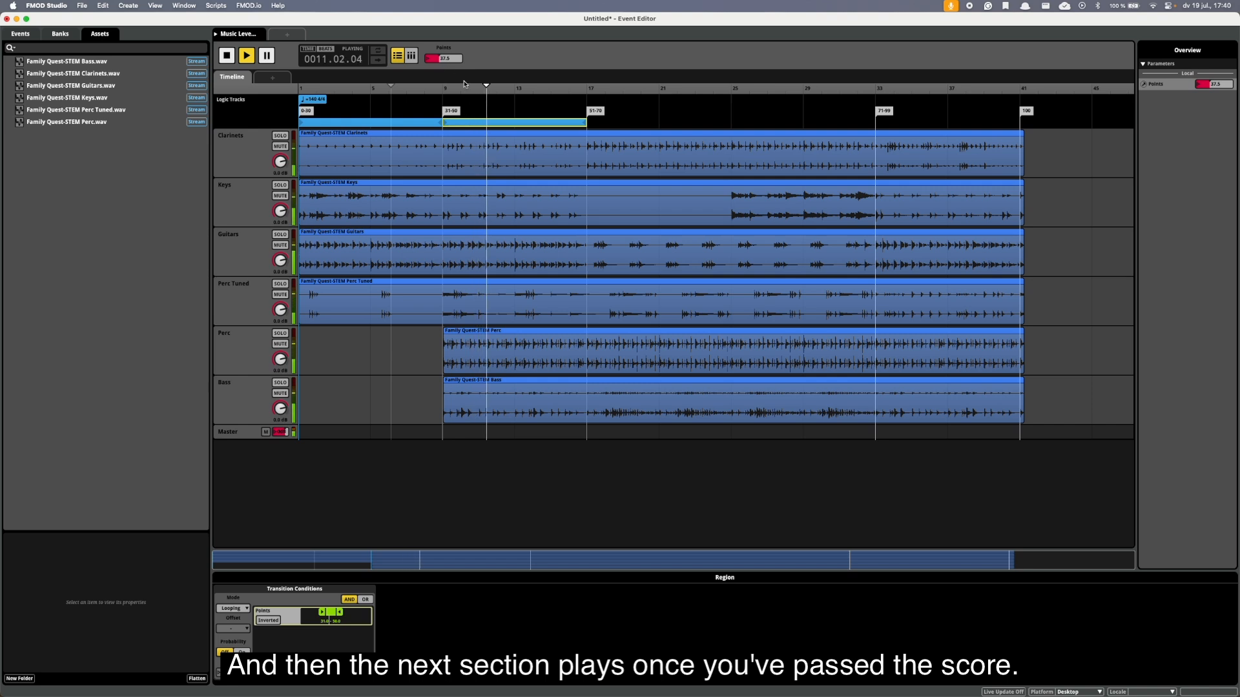
key(space)
Add a loop region starting at the 51-70 marker, from bar 17 to bar 25.
right_click(593, 128)
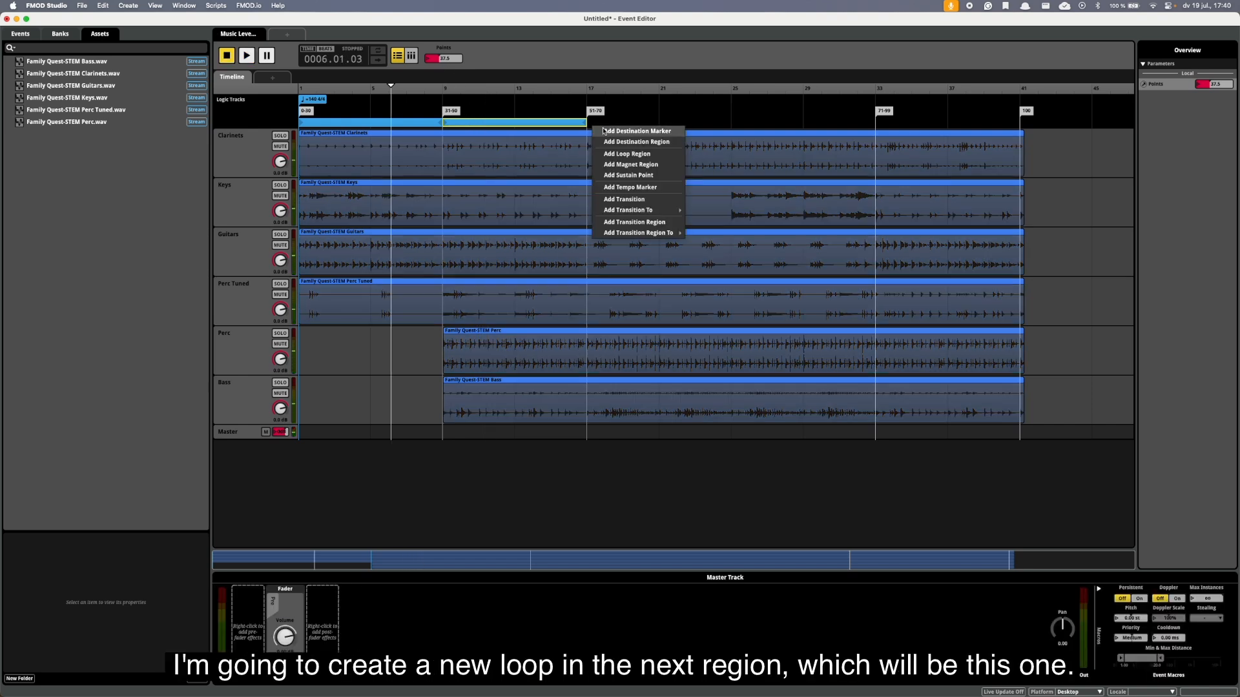
click(613, 155)
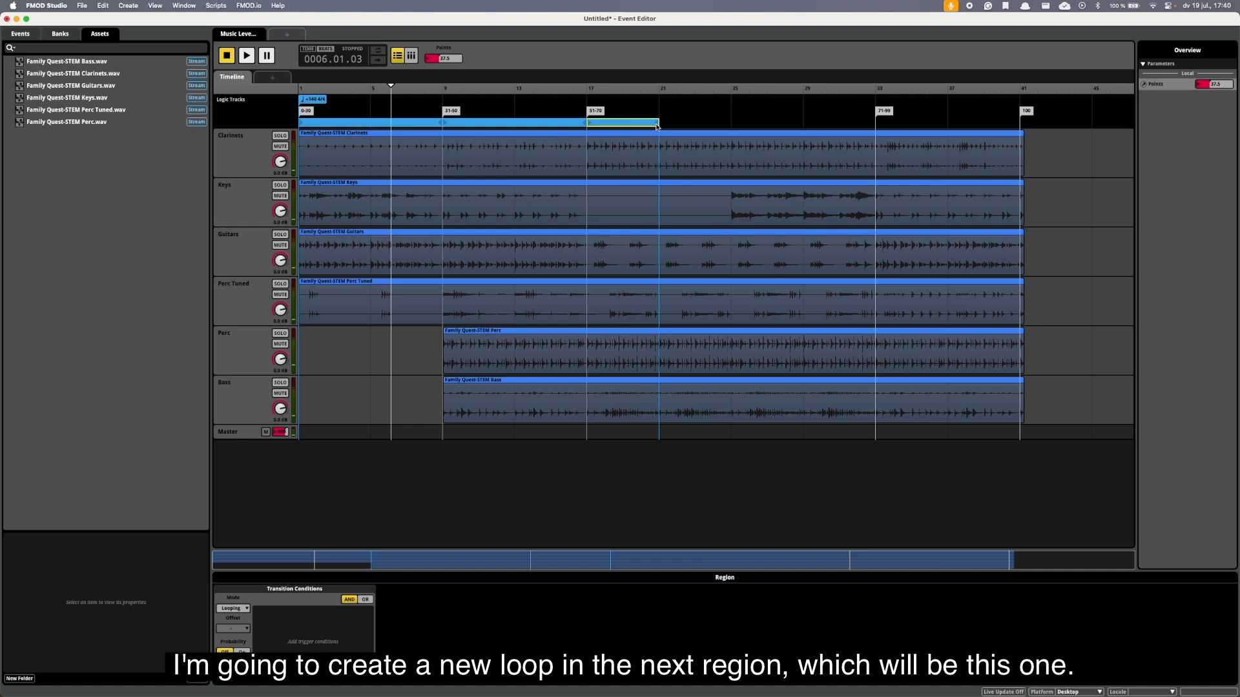
drag(658, 125, 726, 125)
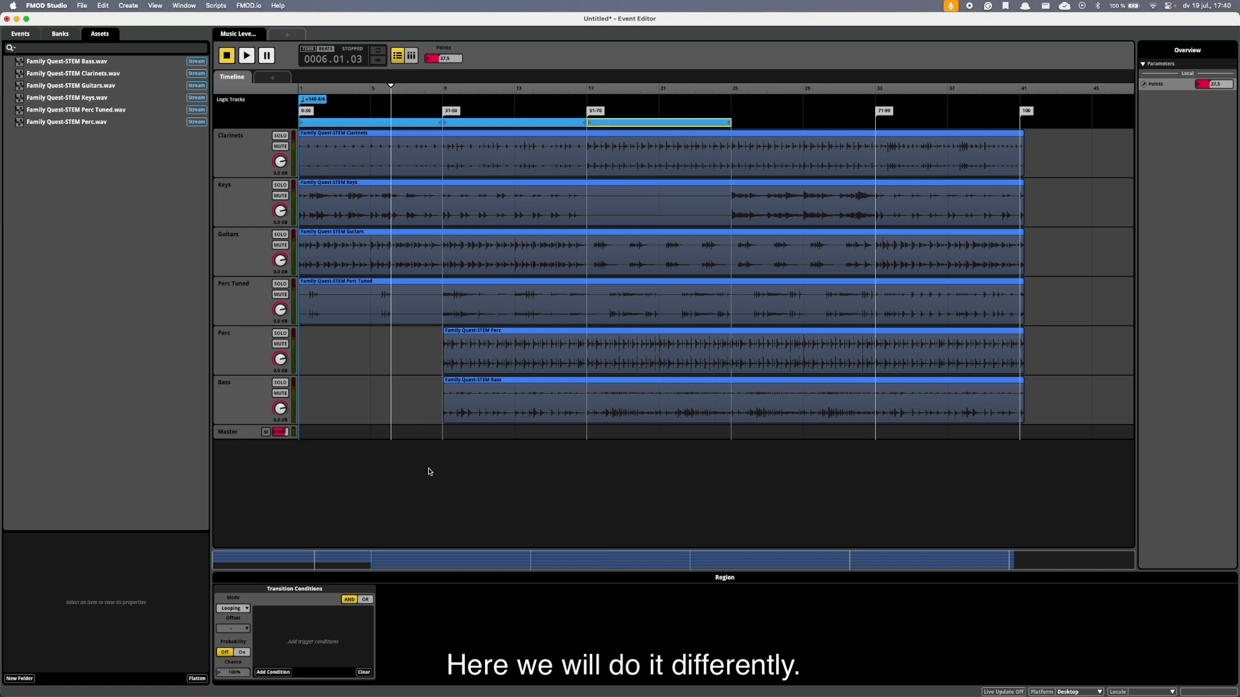
Add a Points parameter condition to the 51-70 loop region with a range of 51 to 70.
click(273, 672)
mouse_move(310, 652)
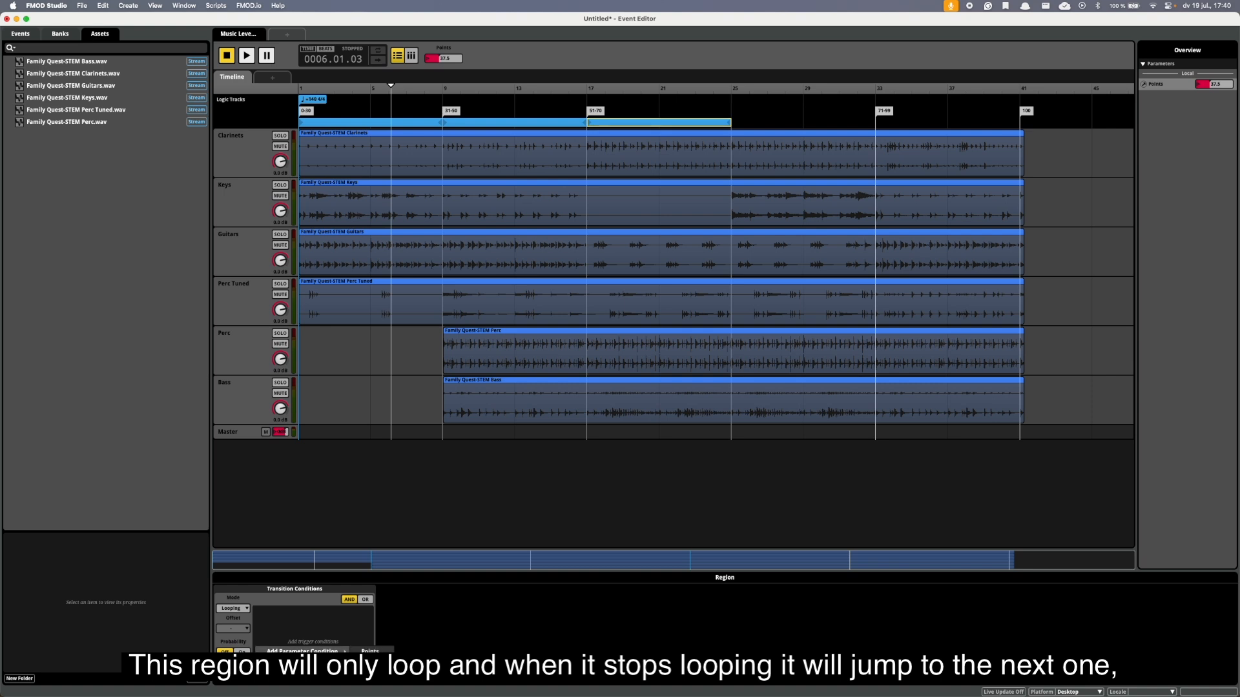
click(370, 652)
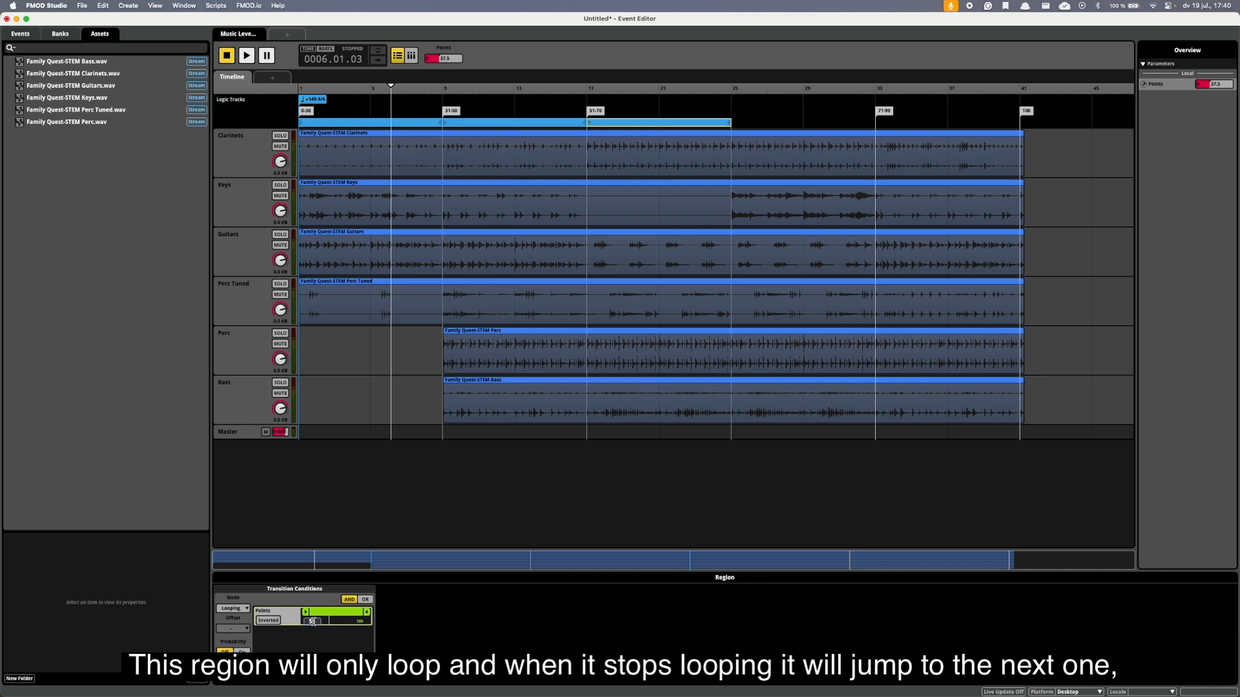
key(Return)
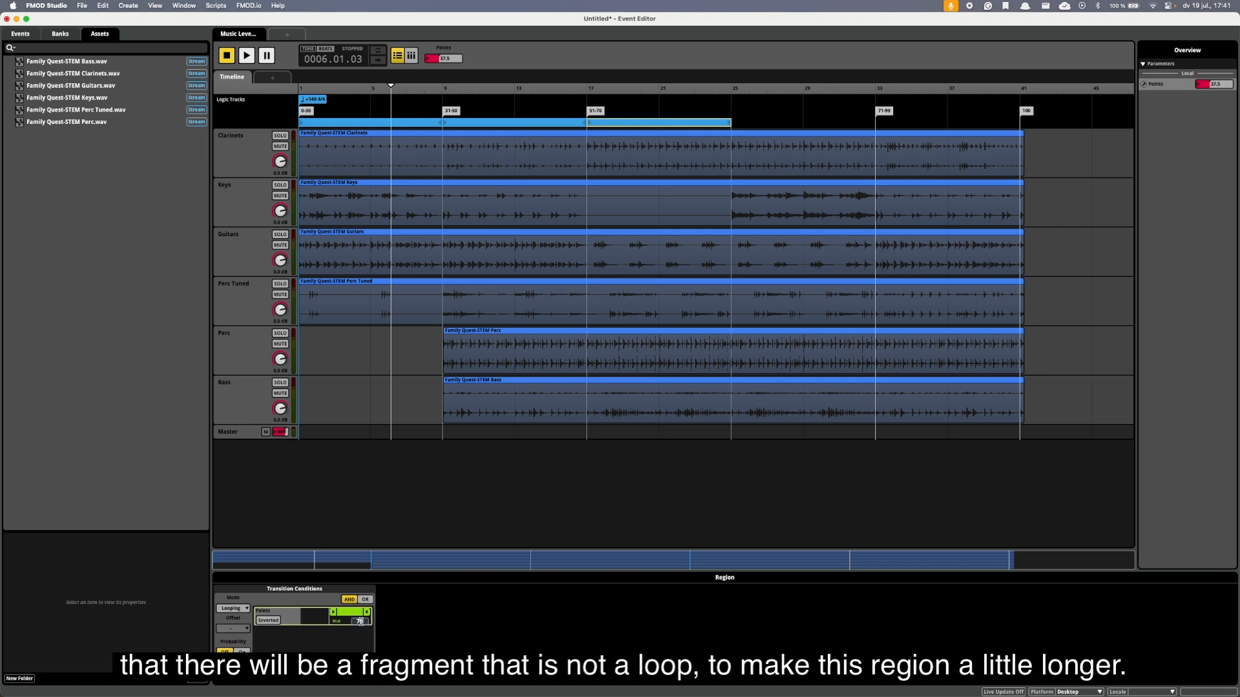
click(360, 622)
text(70)
key(Return)
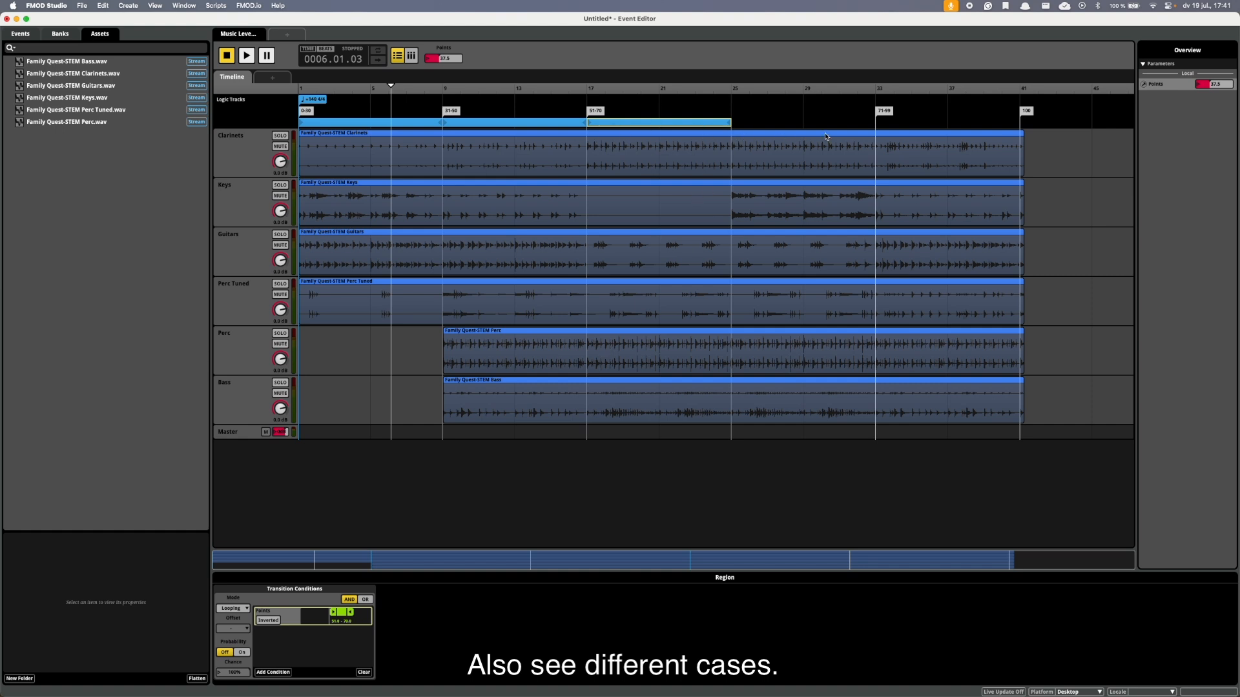
Add a loop region spanning the 71-99 section from bar 33 to bar 41.
right_click(885, 128)
click(907, 155)
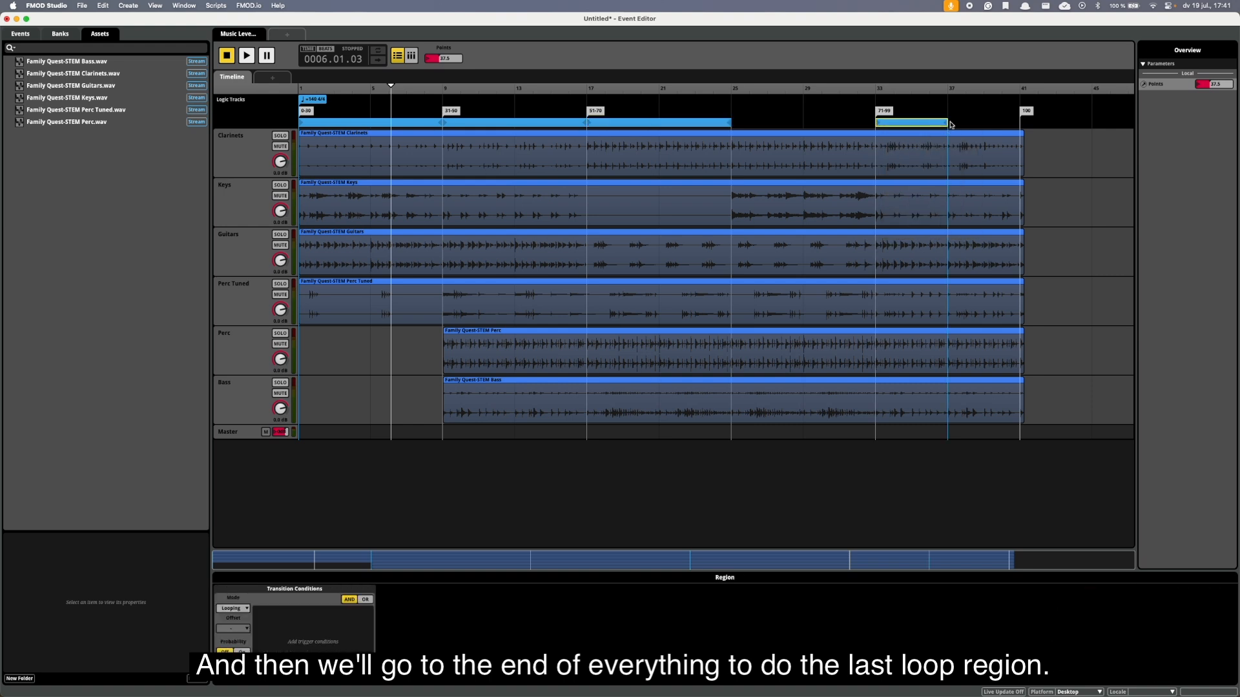
drag(946, 123, 1020, 123)
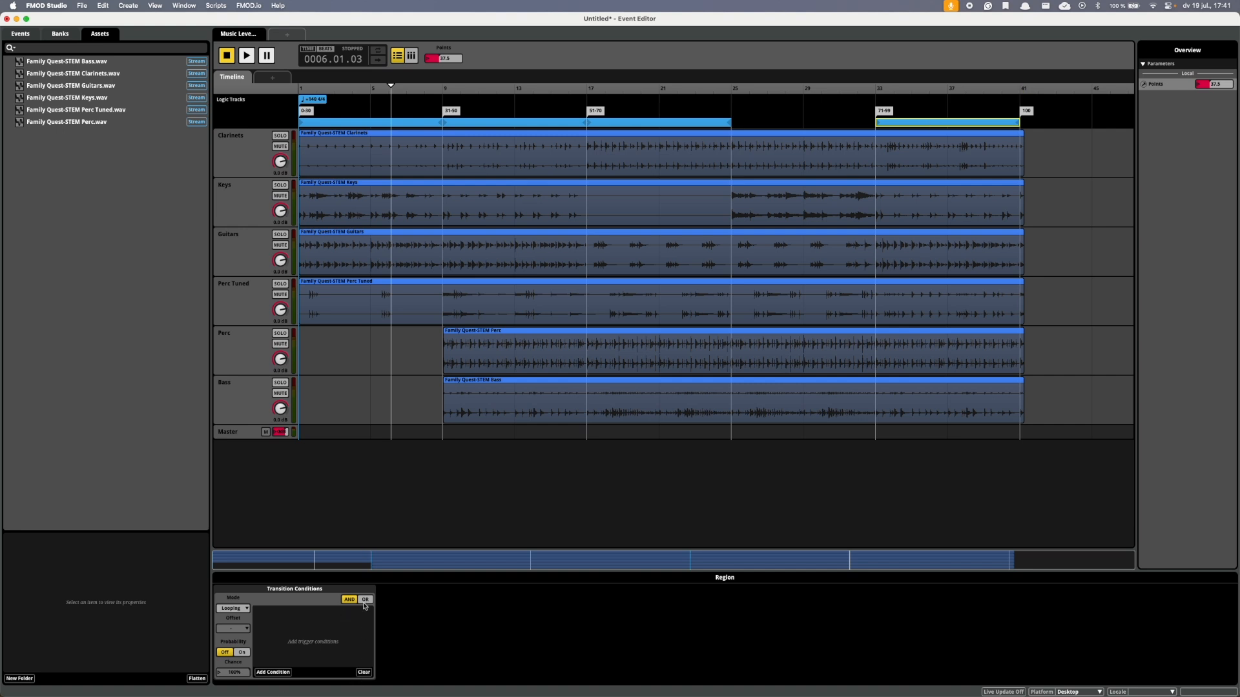
Add a Points parameter condition to the 71-99 loop region with a range of 71 to 99.
click(273, 672)
mouse_move(302, 654)
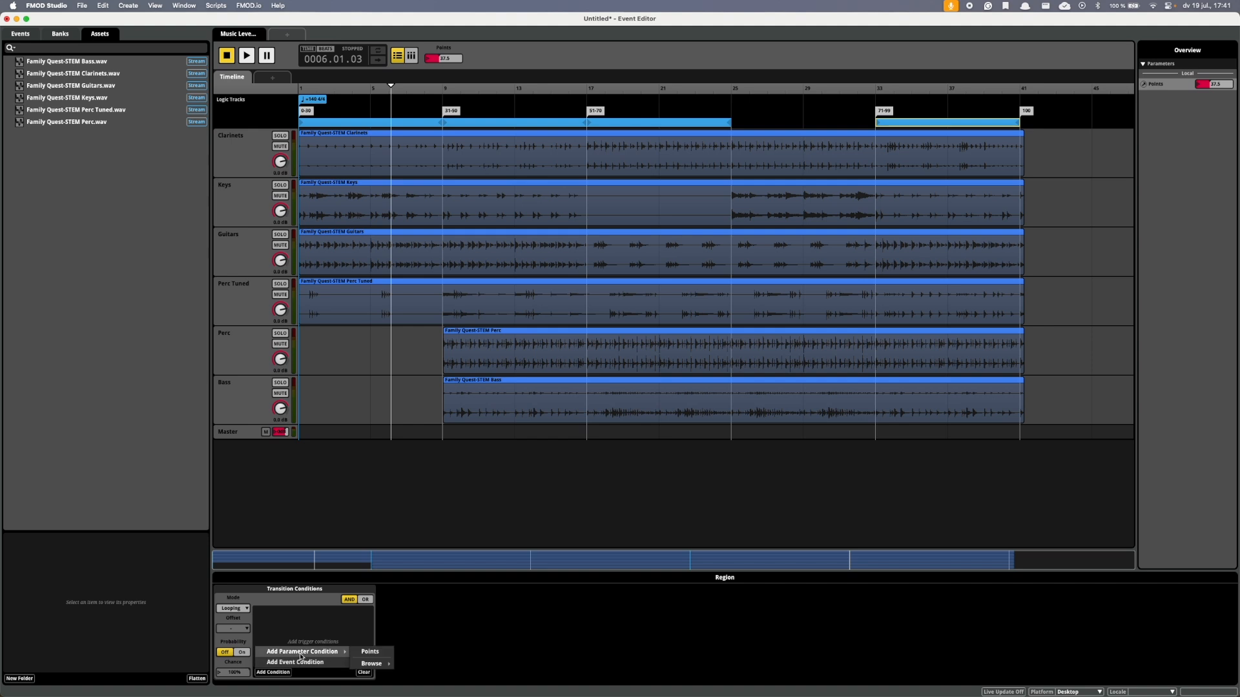
click(368, 652)
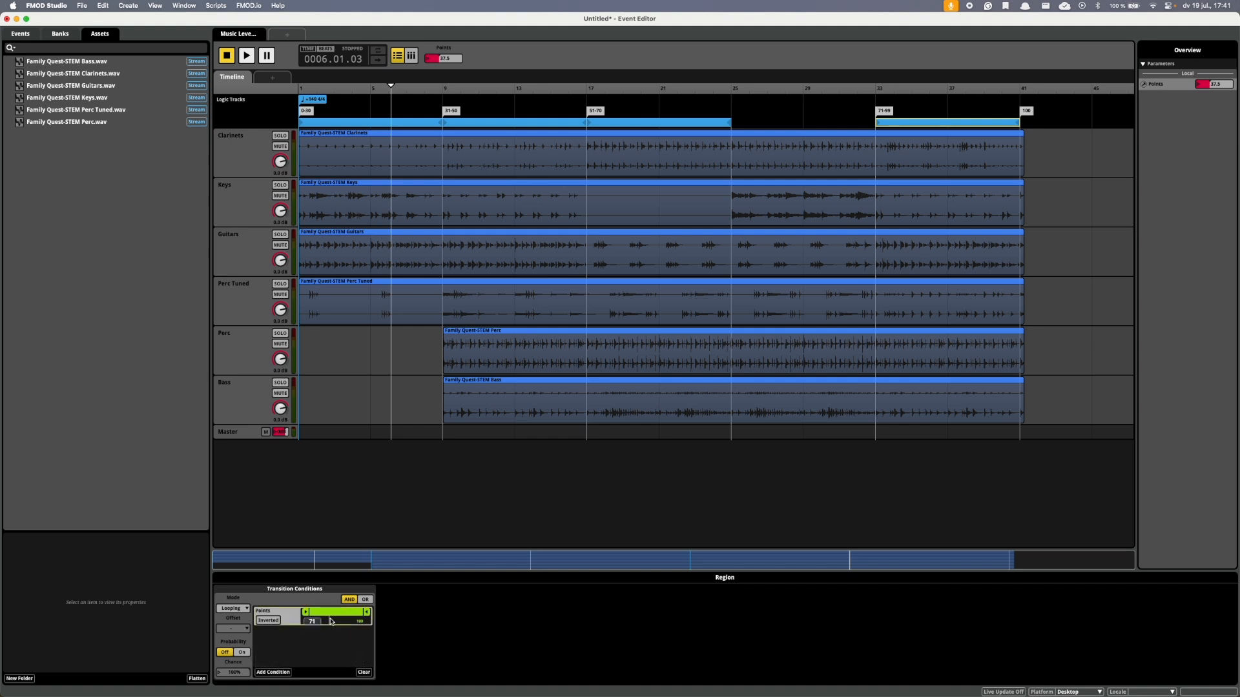
click(357, 624)
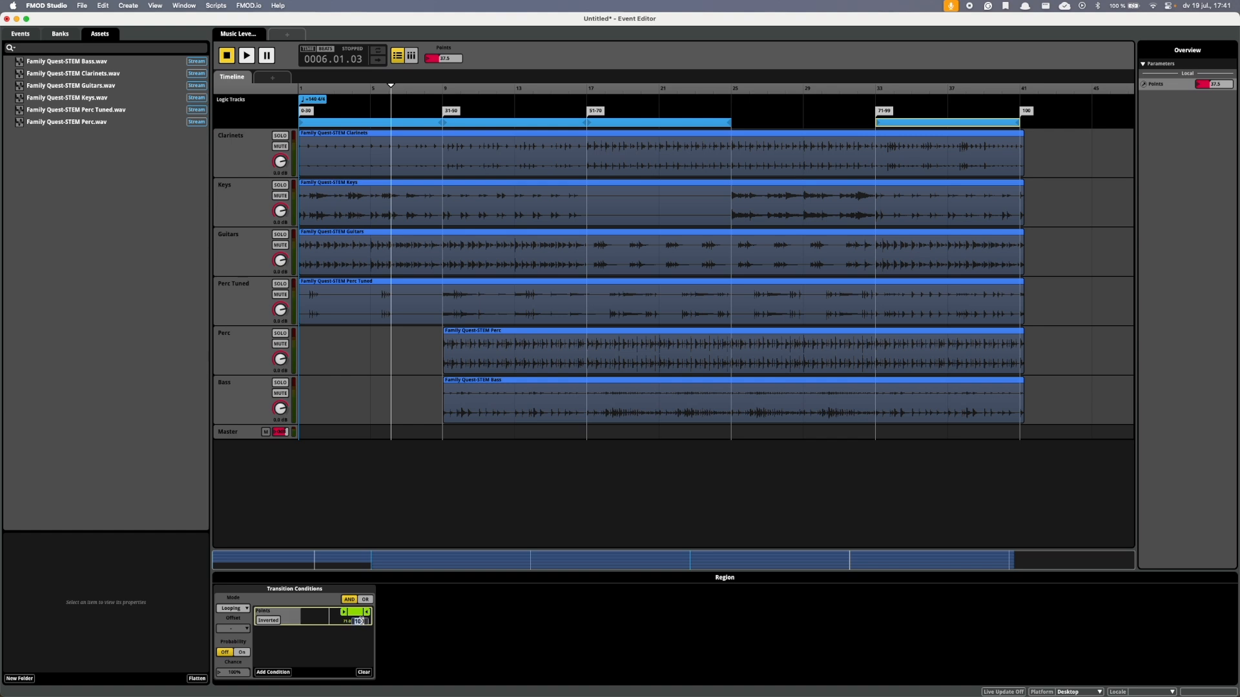
key(Return)
Play the event from within the 71-99 section and raise Points to 100 to test leaving the last loop.
click(910, 87)
key(space)
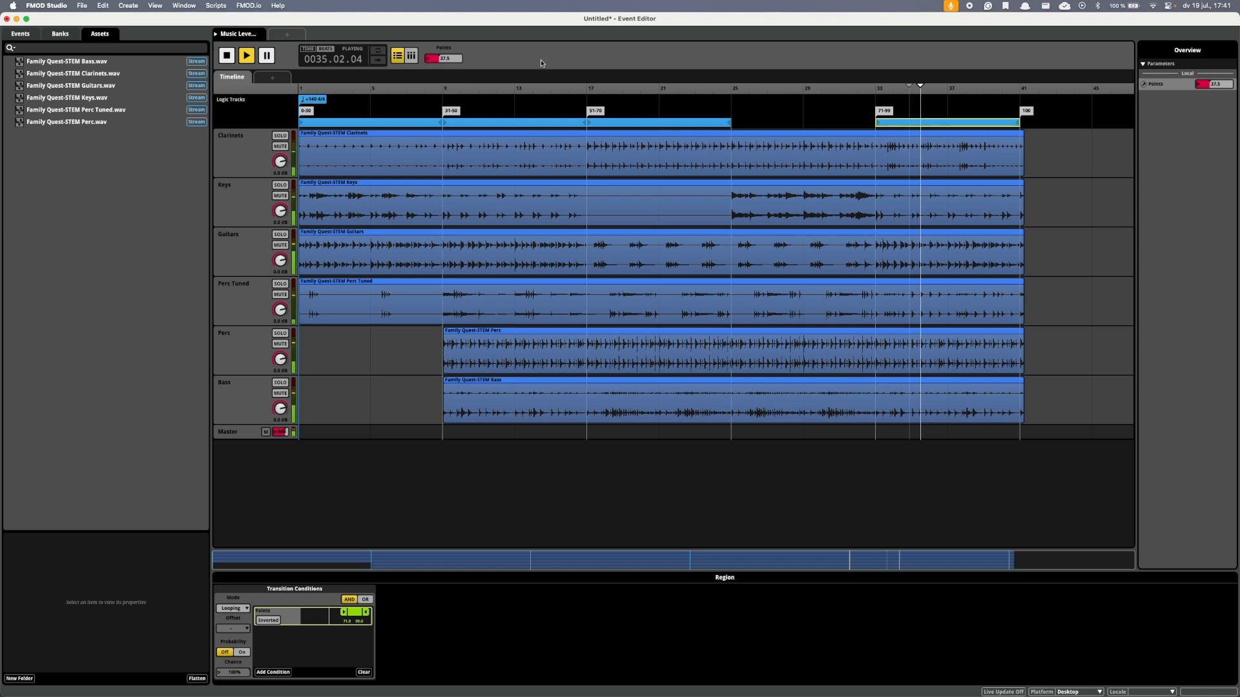
drag(447, 58, 450, 9)
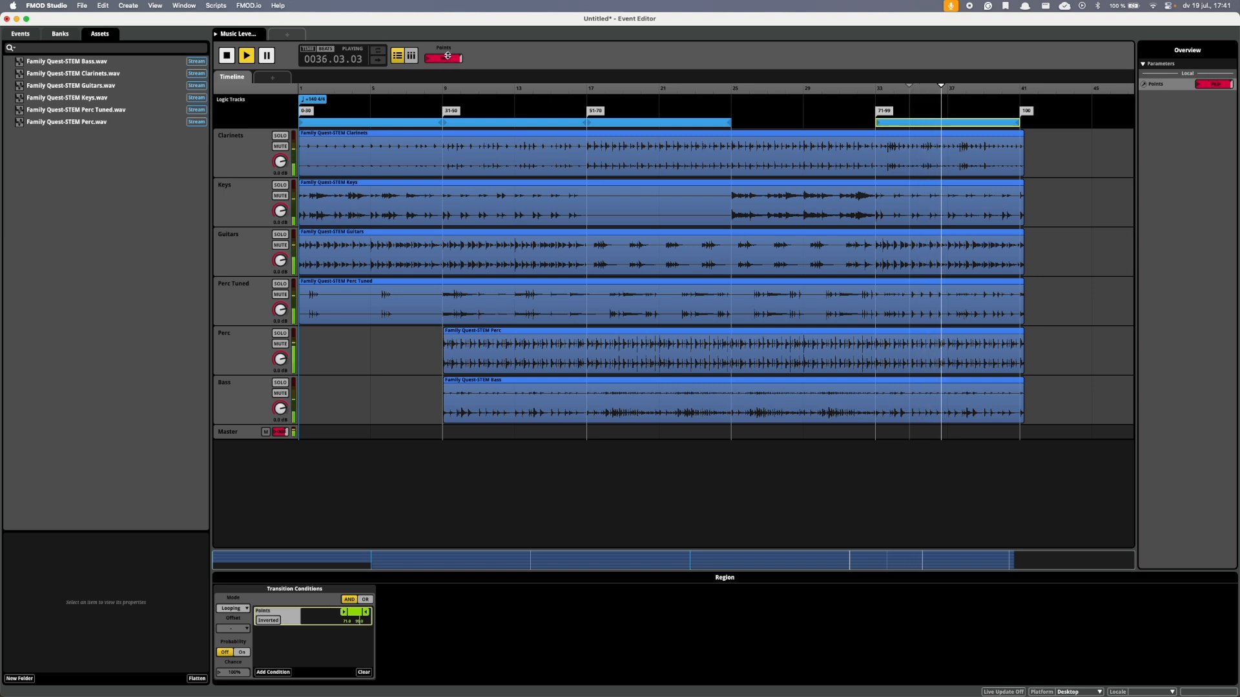
drag(455, 58, 455, 41)
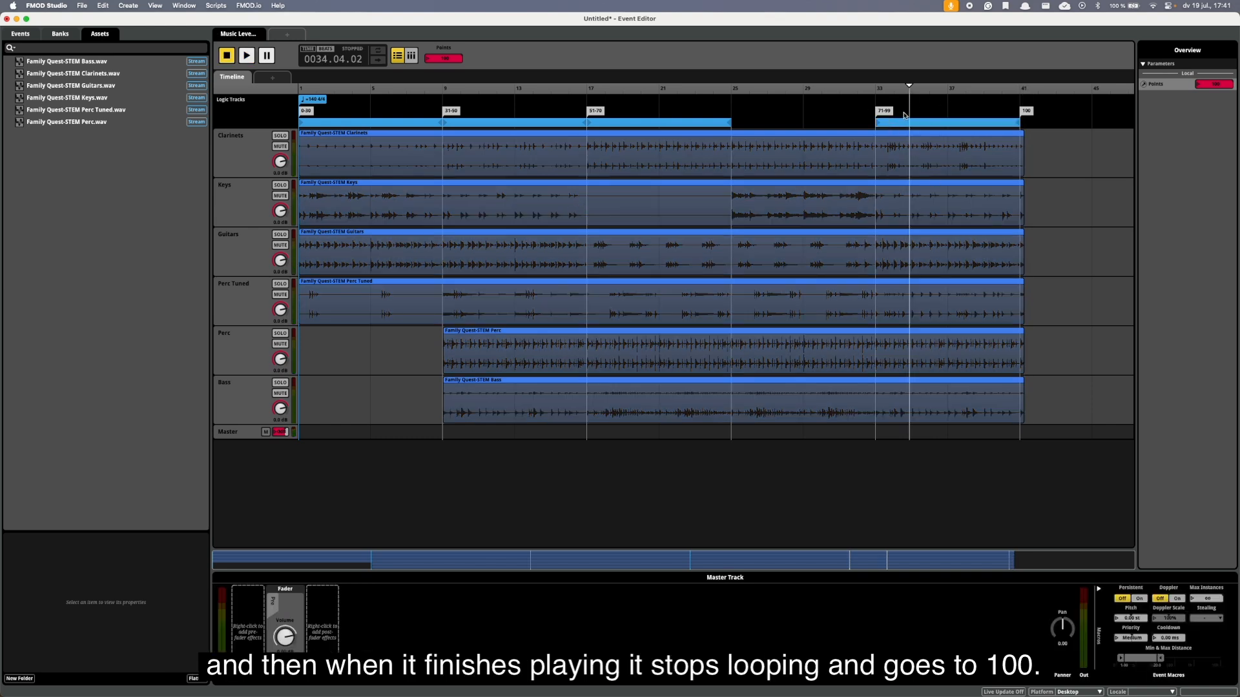
Add a transition region to the 100 marker and extend it across the 71-99 section from bar 33 to bar 41.
right_click(905, 115)
mouse_move(945, 200)
mouse_move(1015, 208)
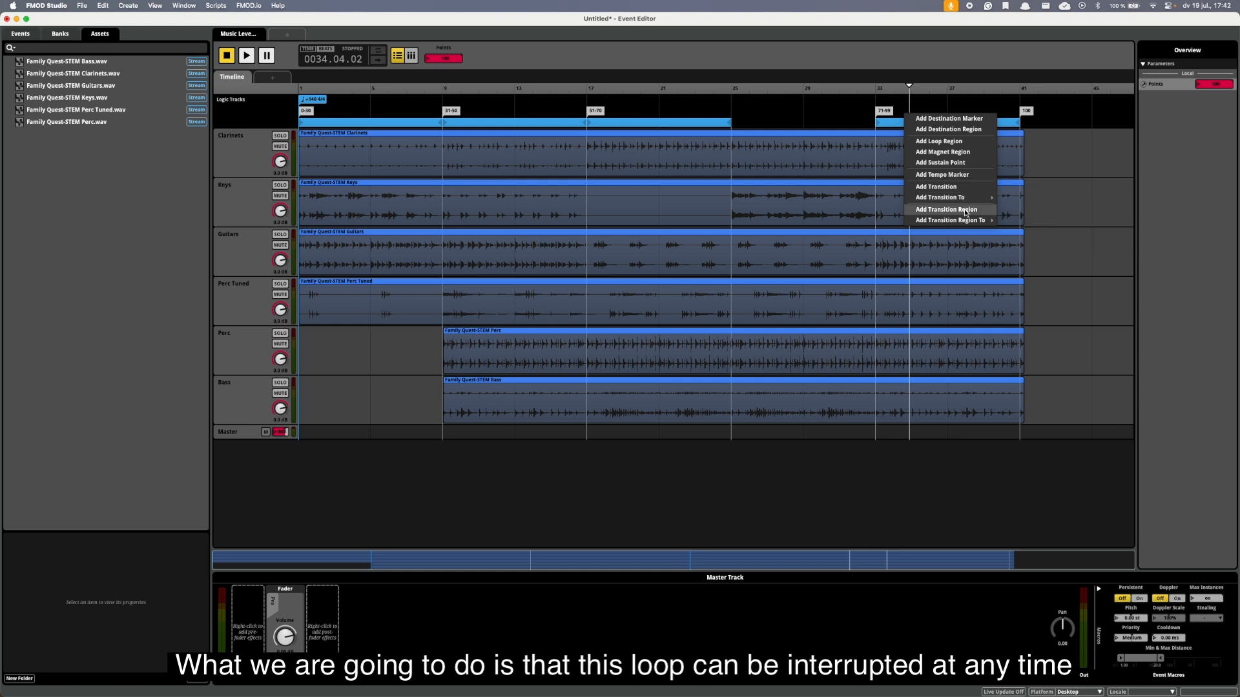
mouse_move(1016, 224)
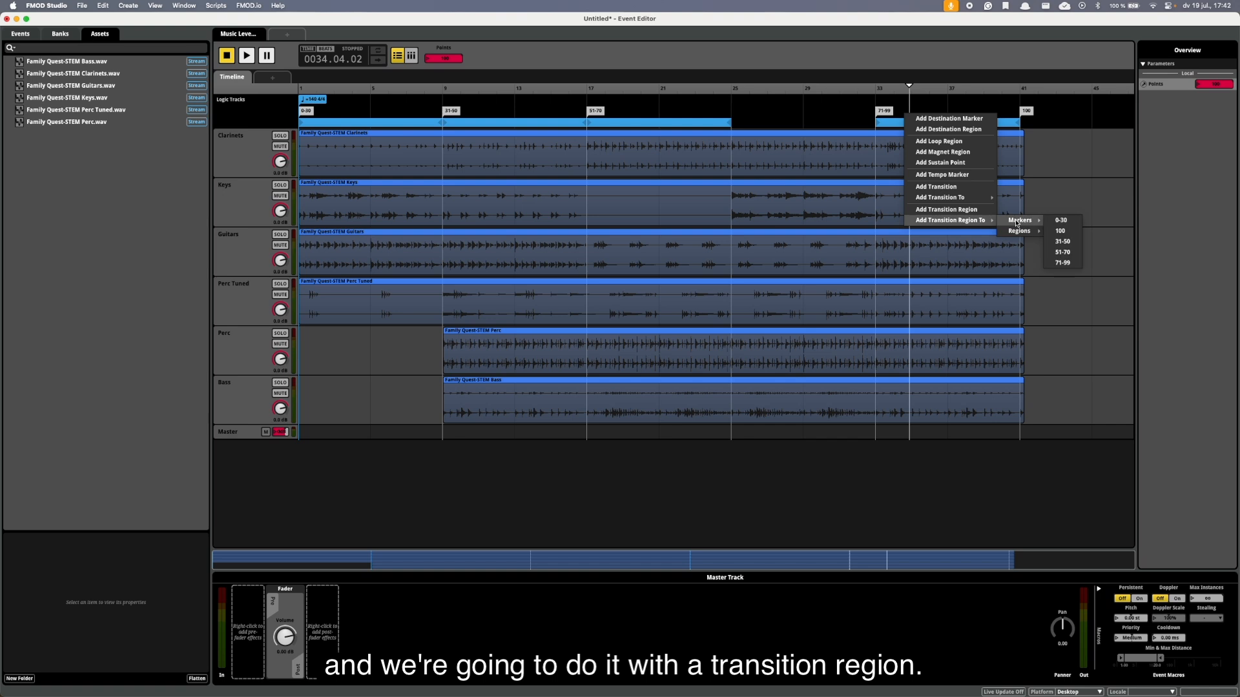
click(1061, 231)
mouse_move(945, 114)
mouse_down()
mouse_move(910, 117)
mouse_move(934, 136)
mouse_move(1024, 137)
mouse_up()
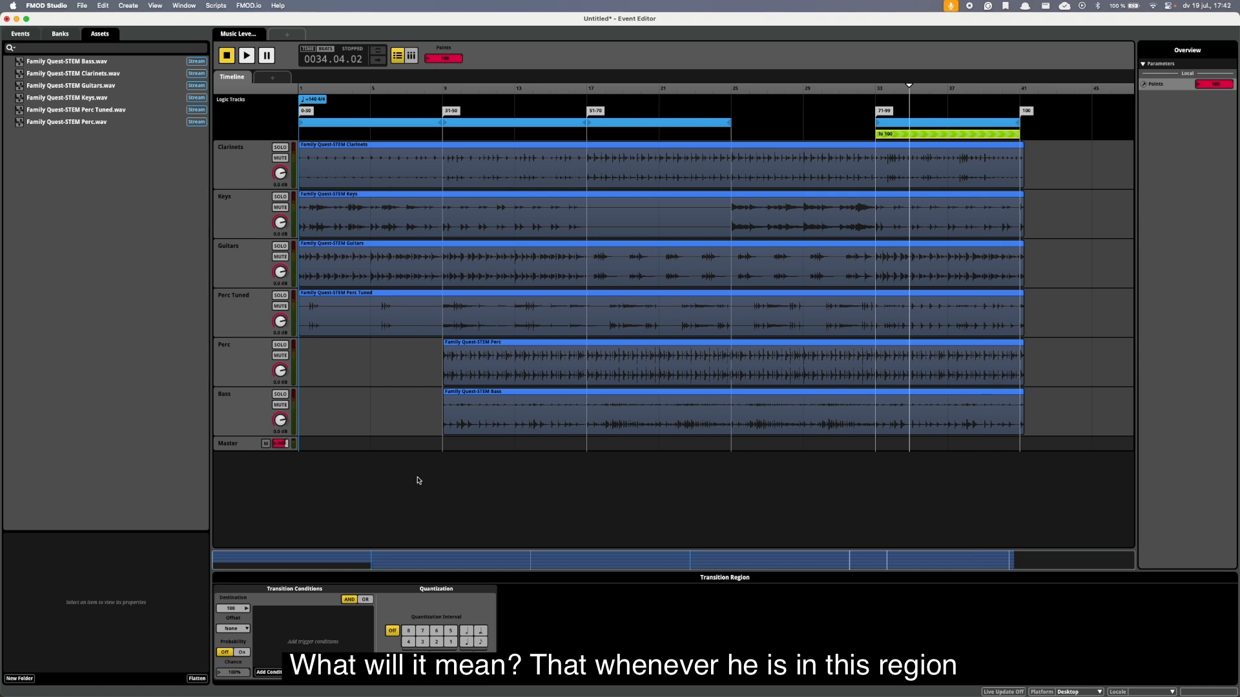
Give the transition region a Points condition of 100 to 100 and quantize it to 1 bar.
click(275, 673)
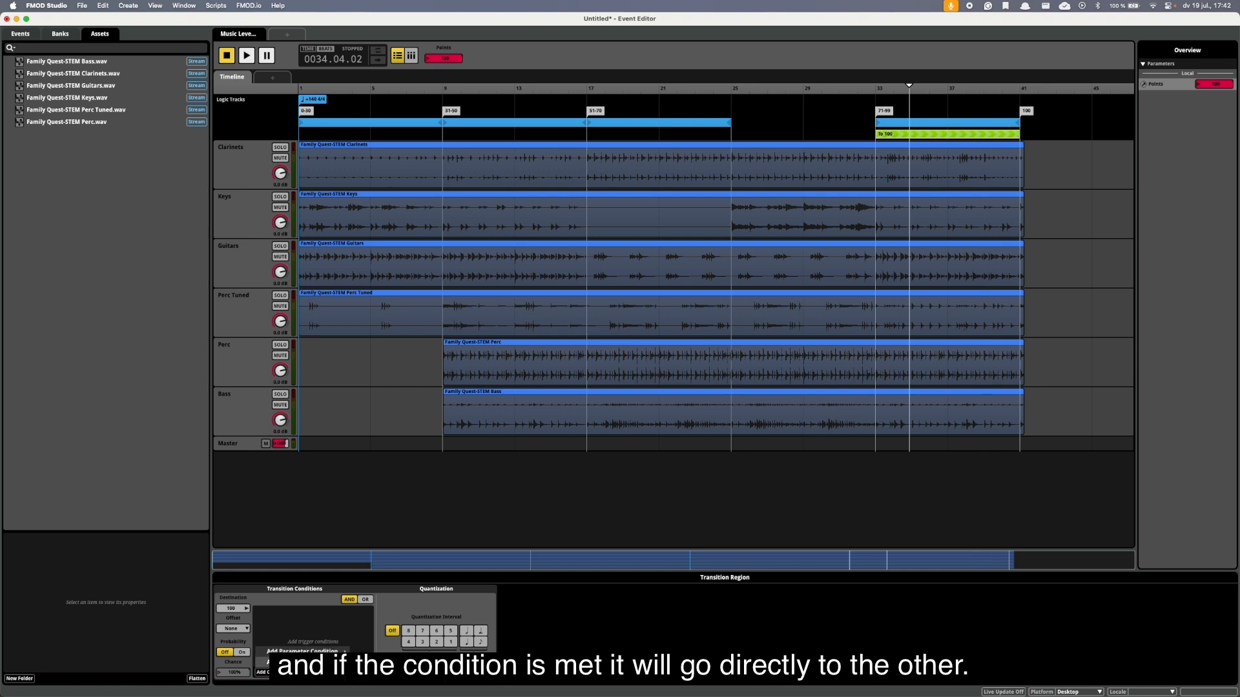
click(369, 651)
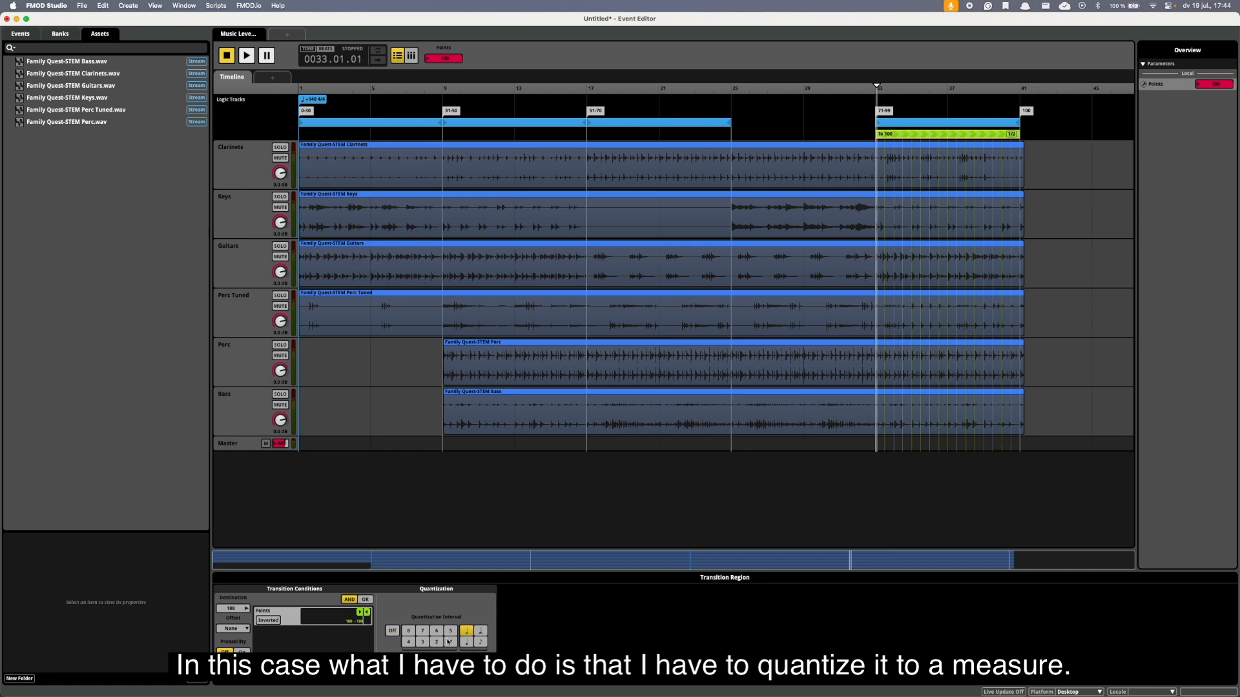
click(450, 643)
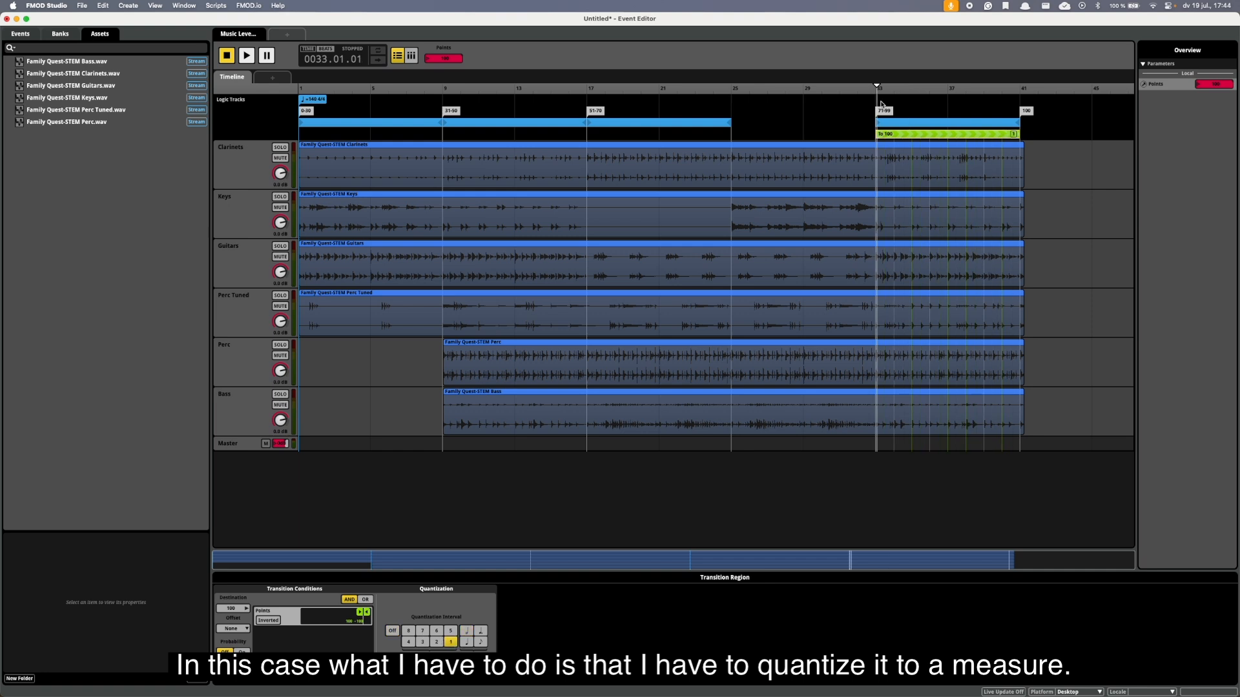
Play the 71-99 section from bar 33 and raise Points to 100 to test the quantized transition to the ending.
key(space)
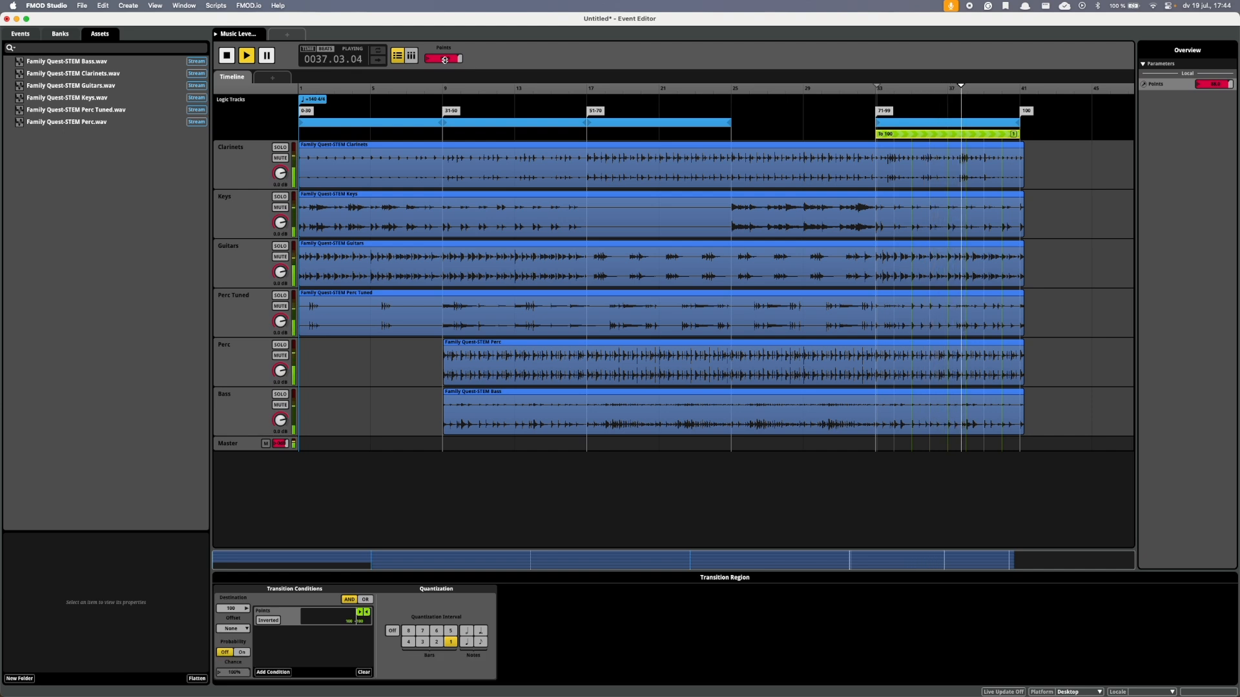
drag(445, 59, 445, 15)
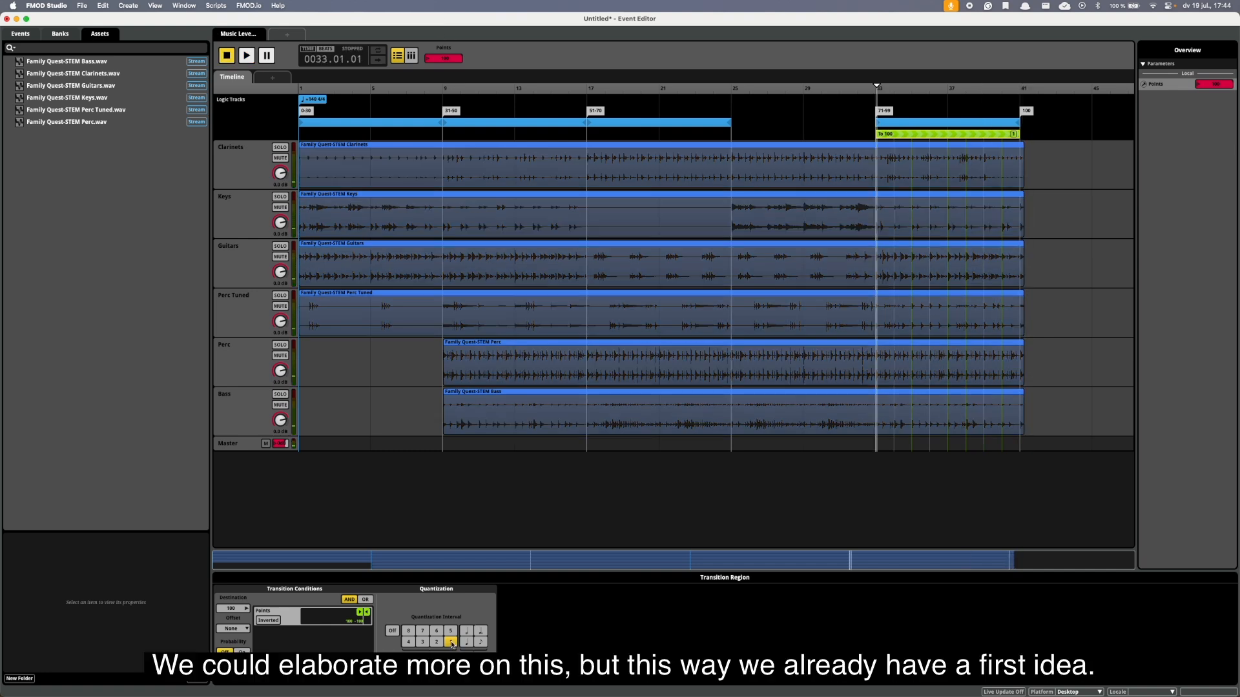
Play the event from bar 1 with Points at 0, raising Points into the 31-50 range to test leaving the first loop.
click(298, 90)
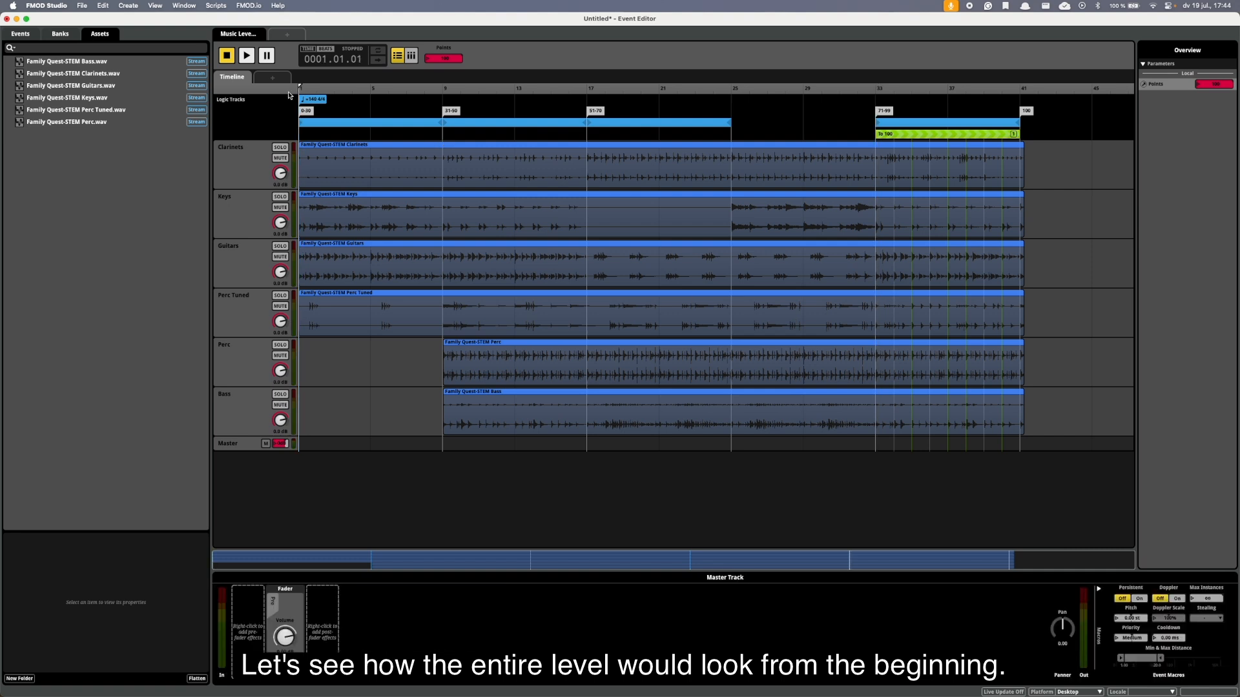
key(space)
click(358, 128)
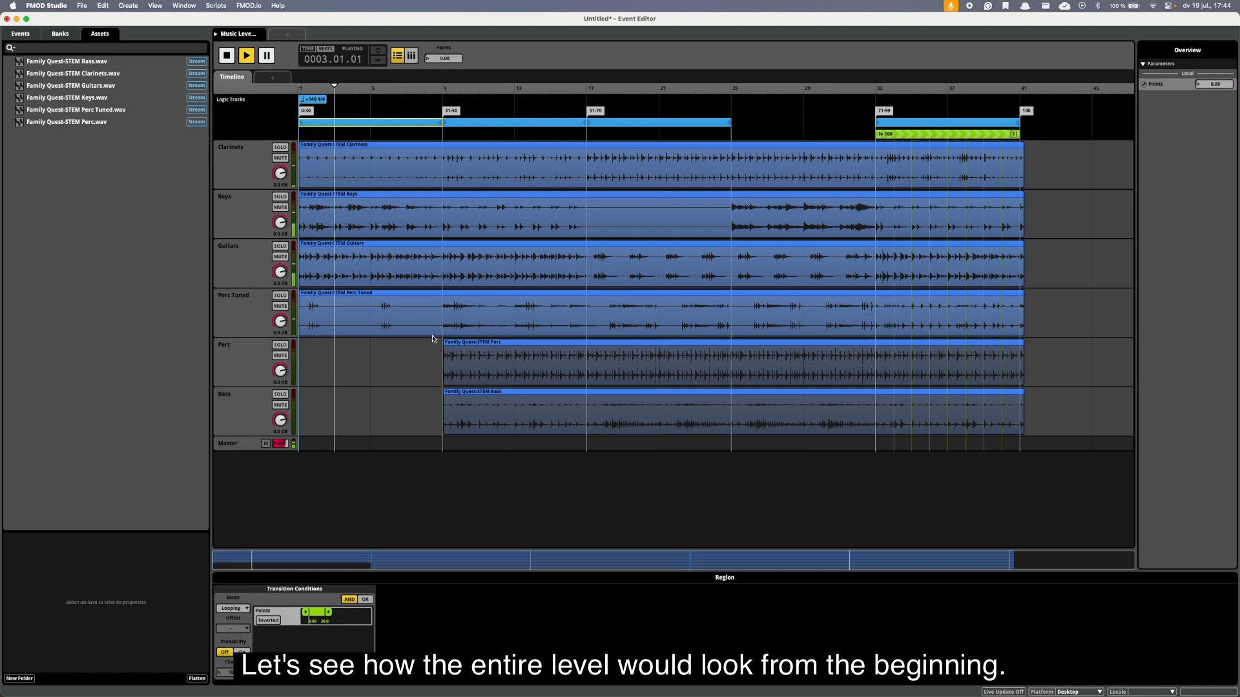
drag(451, 59, 449, 60)
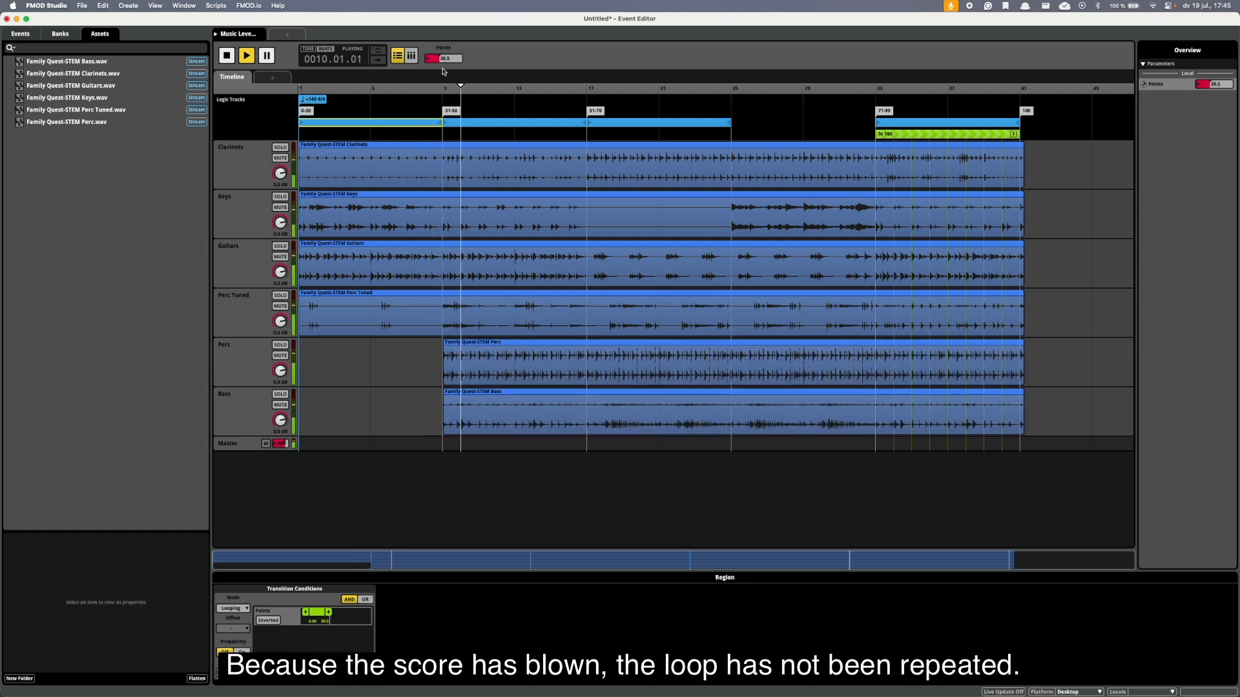
Raise Points during playback through the 51-70 range and above 71 to test advancing out of the middle loops.
drag(445, 60, 452, 54)
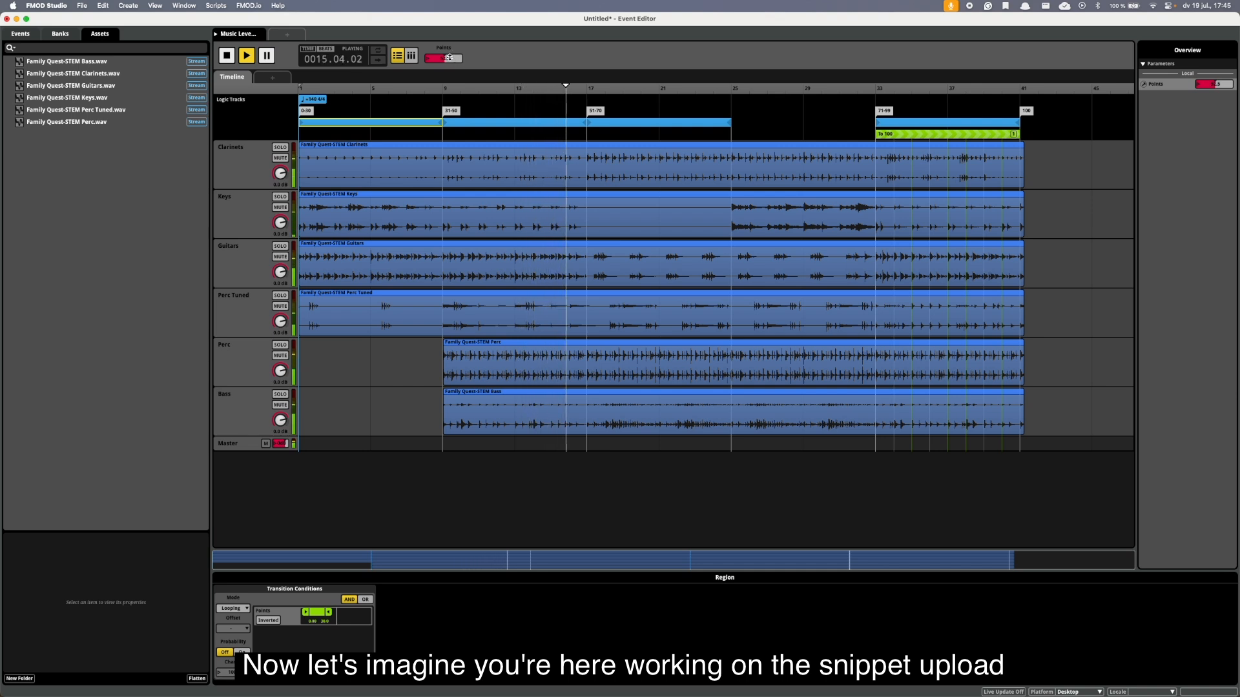
drag(450, 58, 450, 67)
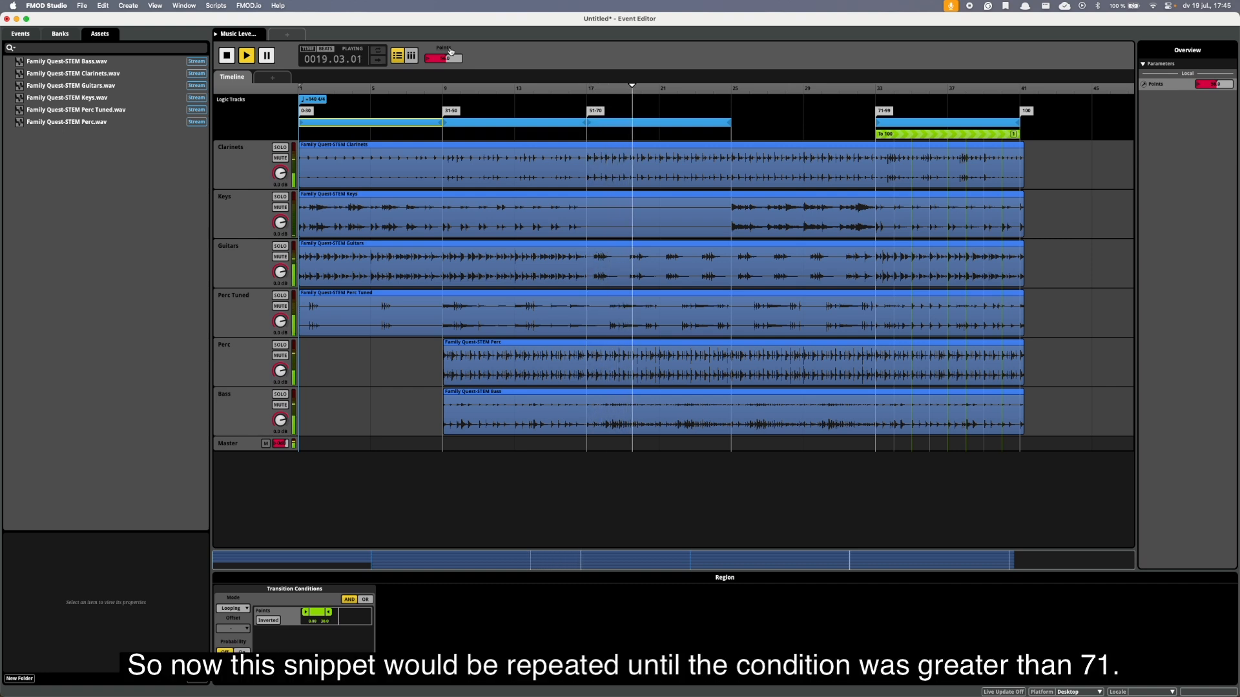
drag(456, 52, 457, 43)
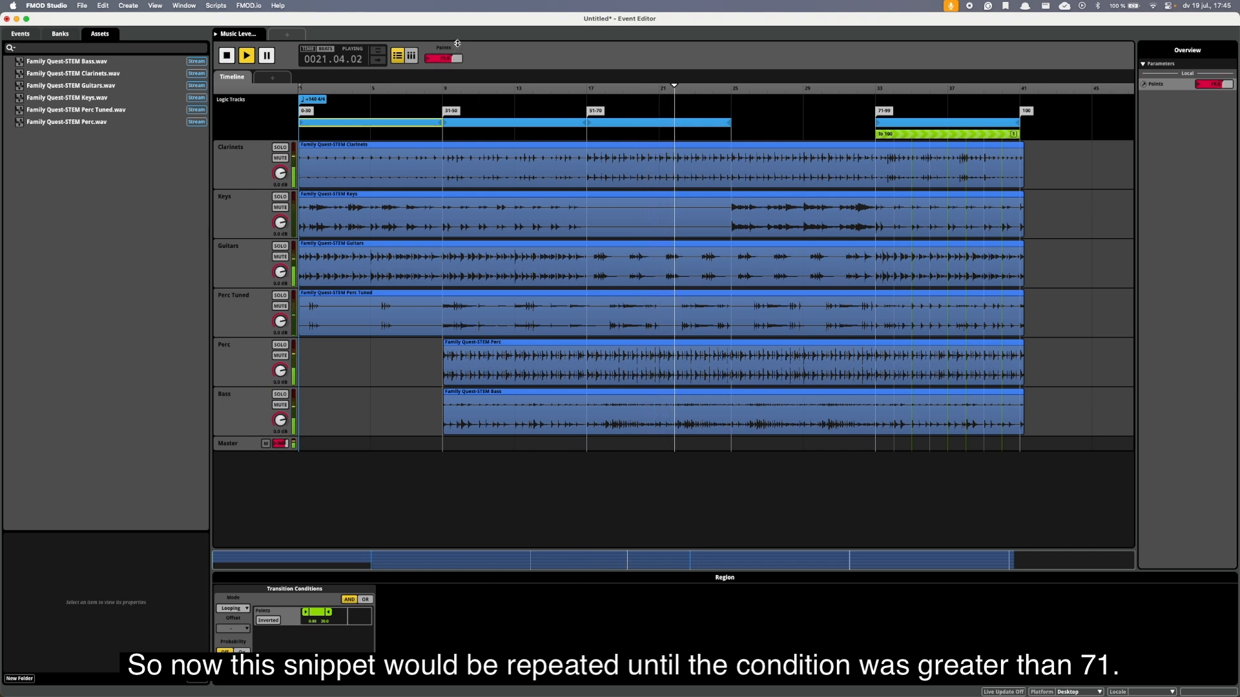